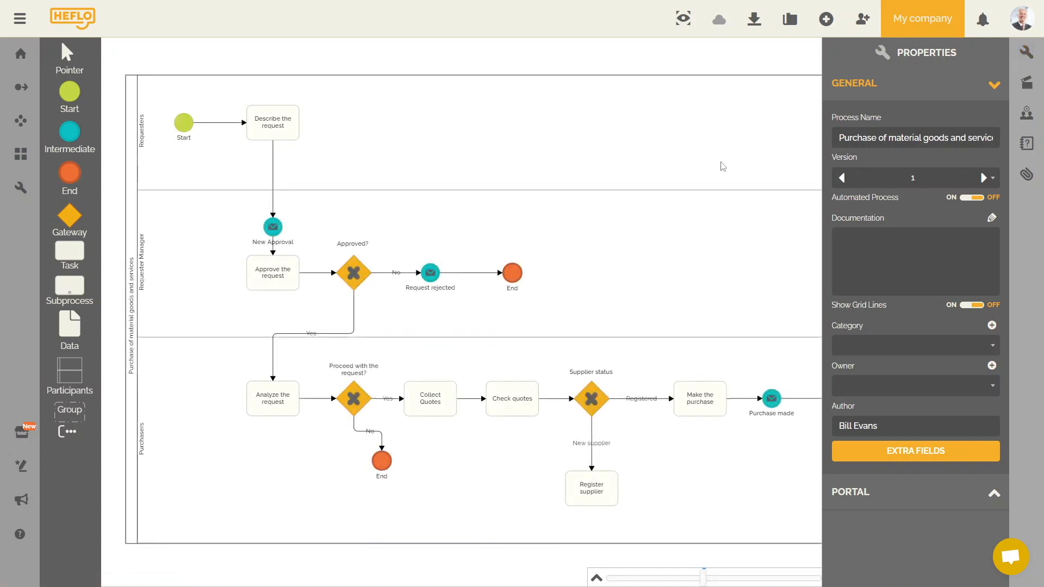
Step: View the properties of the Requesters lane and the "Describe the request" task, and select the "Approved?" gateway
left_click(724, 167)
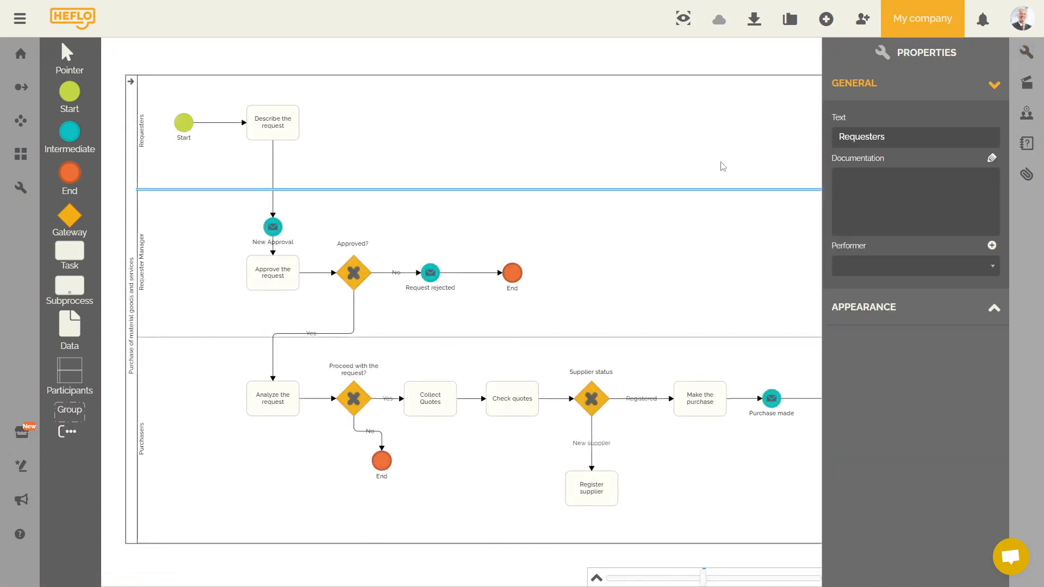
left_click(273, 128)
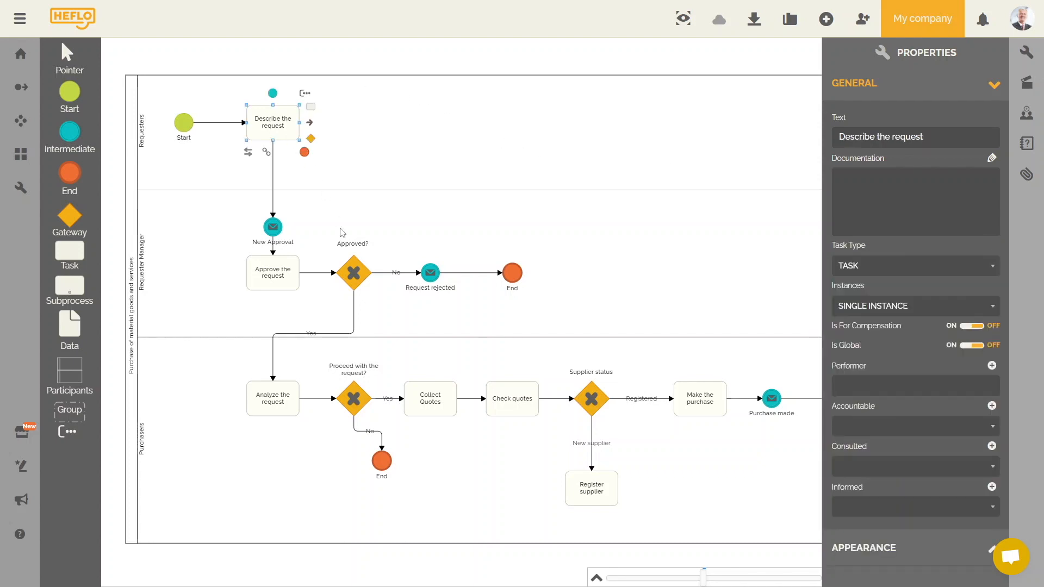
left_click(359, 281)
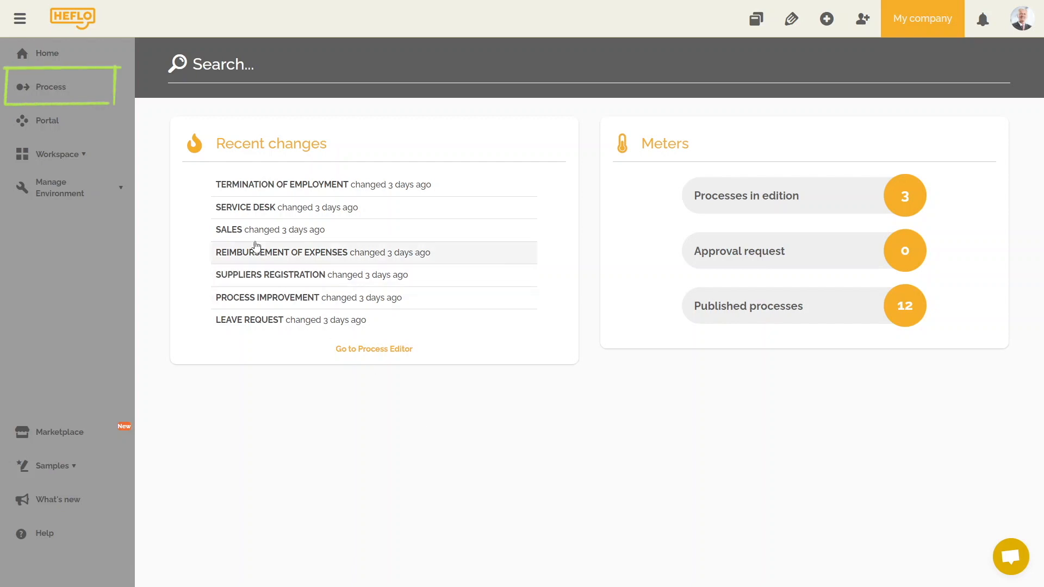
Step: Go to the process editor and search the process diagrams for "finance"
left_click(111, 95)
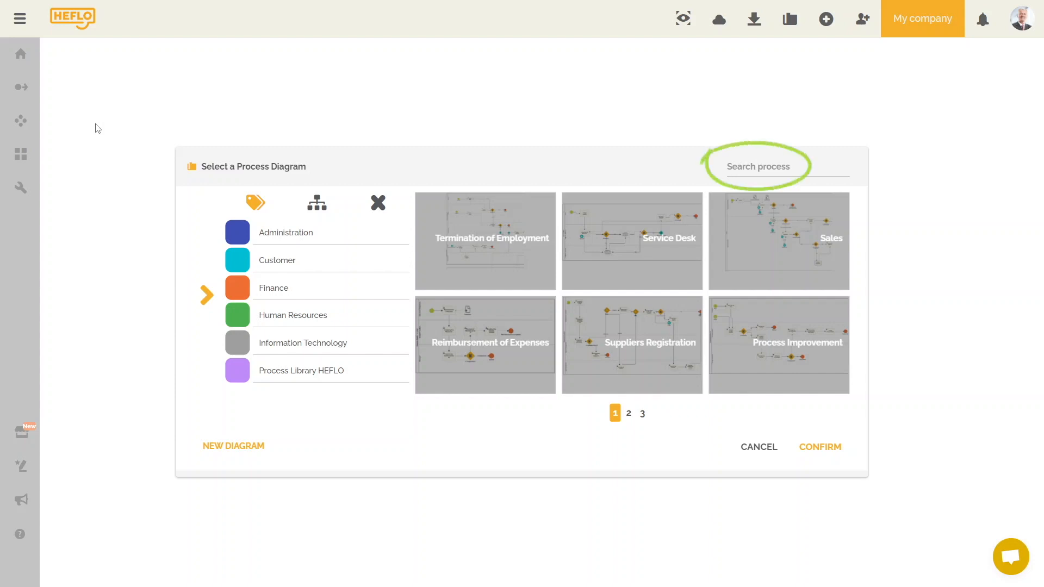
left_click(741, 172)
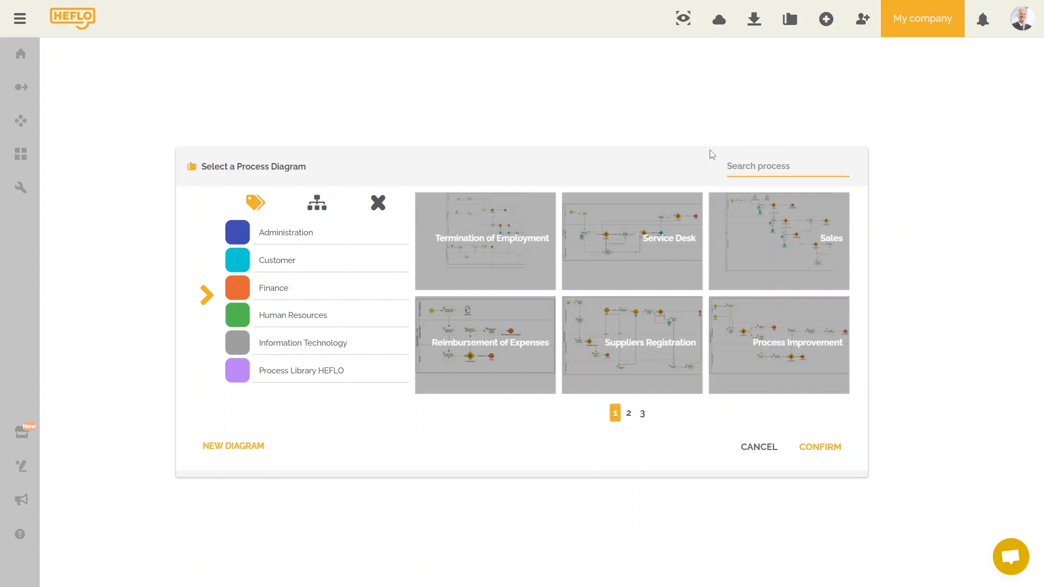
type("finance")
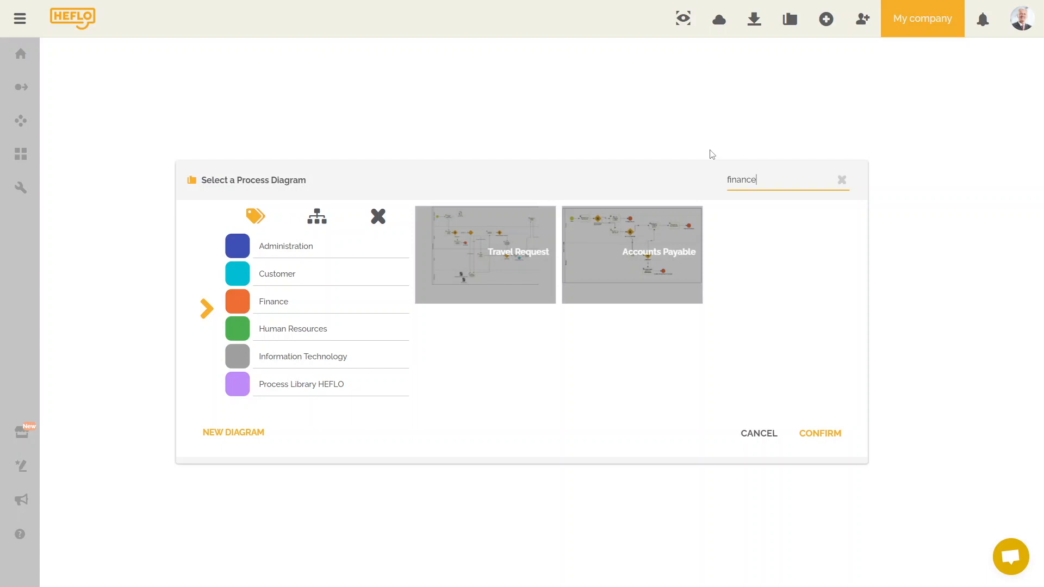
Step: Replace the process search term with "sales"
key("BackSpace")
key("BackSpace")
key("BackSpace")
key("BackSpace")
key("BackSpace")
key("BackSpace")
key("BackSpace")
type("sales")
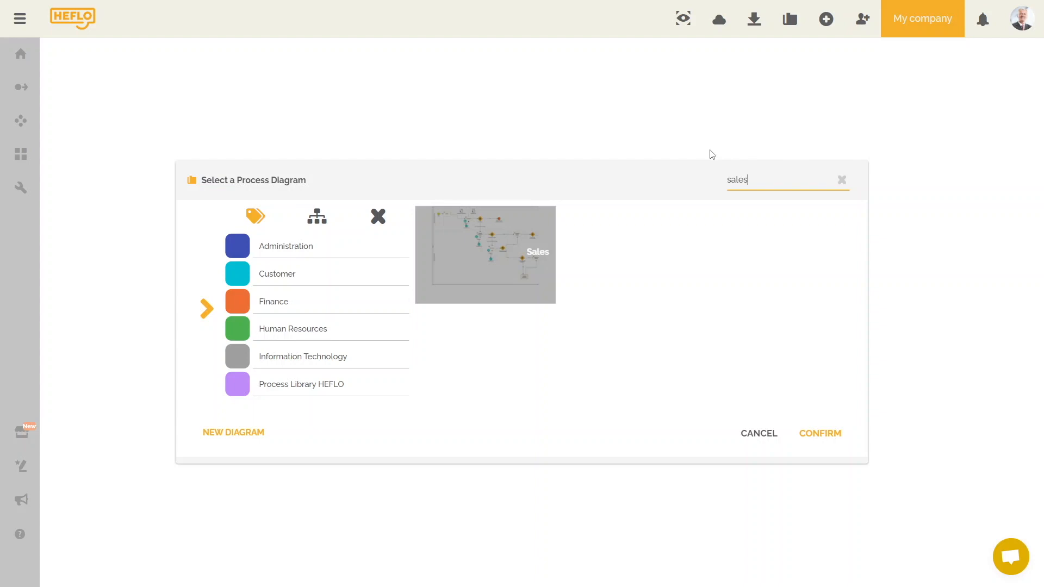
Step: Clear the process search and filter the diagrams by the Human Resources category
key("BackSpace")
key("BackSpace")
key("BackSpace")
key("BackSpace")
key("BackSpace")
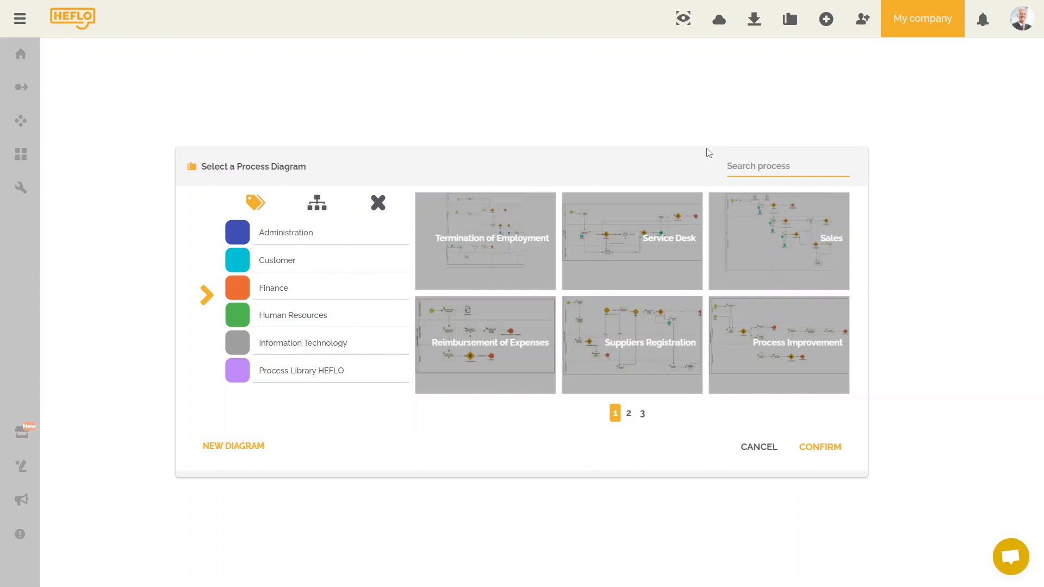
left_click(298, 321)
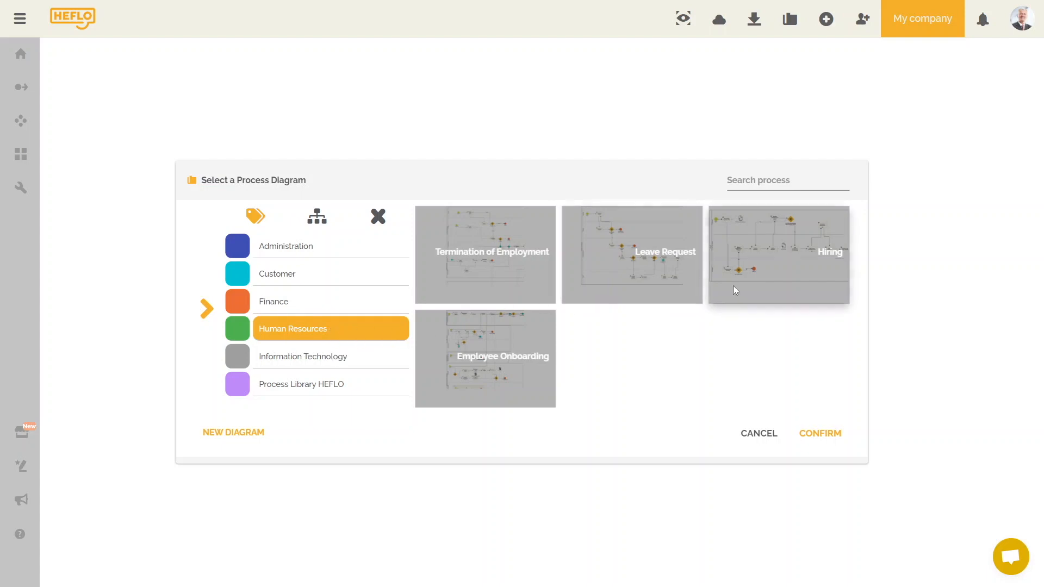
Step: Preview the Hiring process and view its version list, then return to the Human Resources diagrams
mouse_move(733, 286)
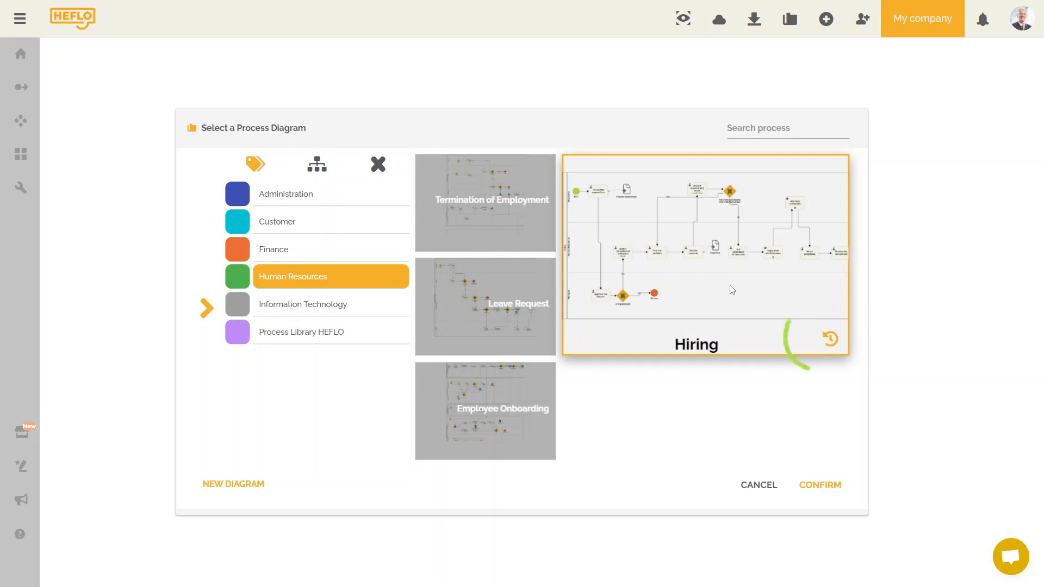
left_click(827, 343)
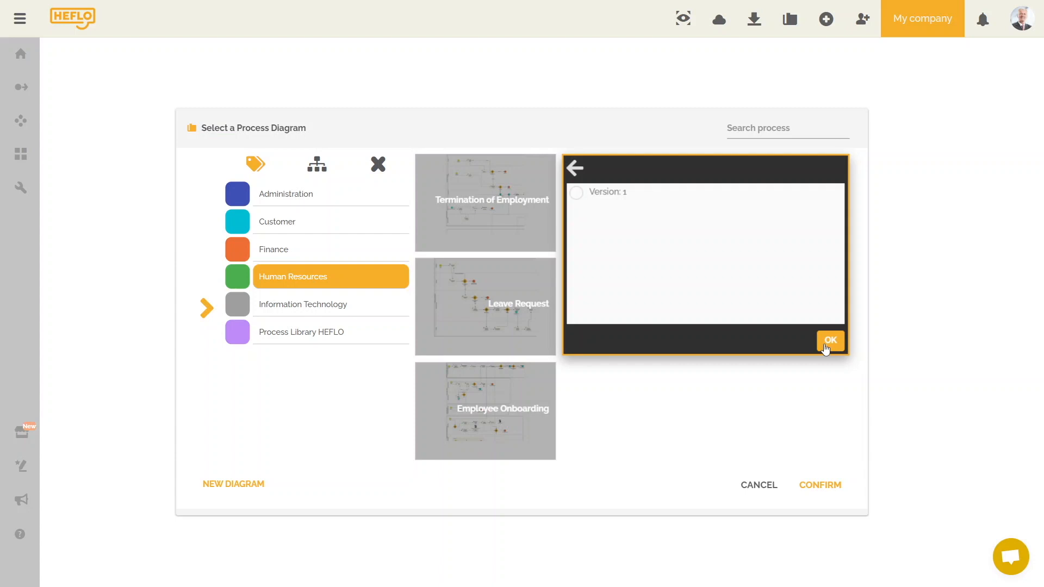
left_click(576, 169)
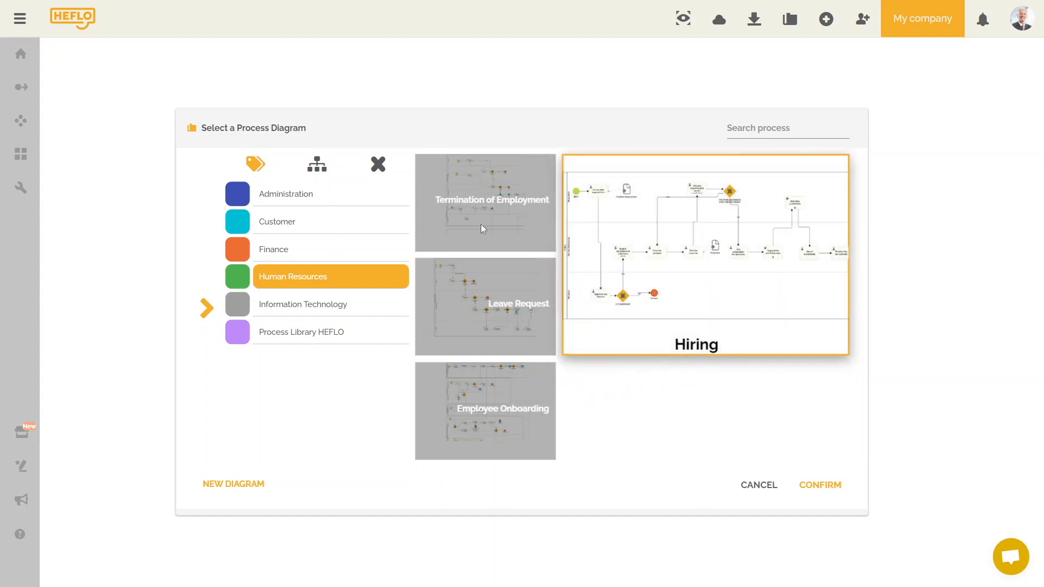
left_click(345, 279)
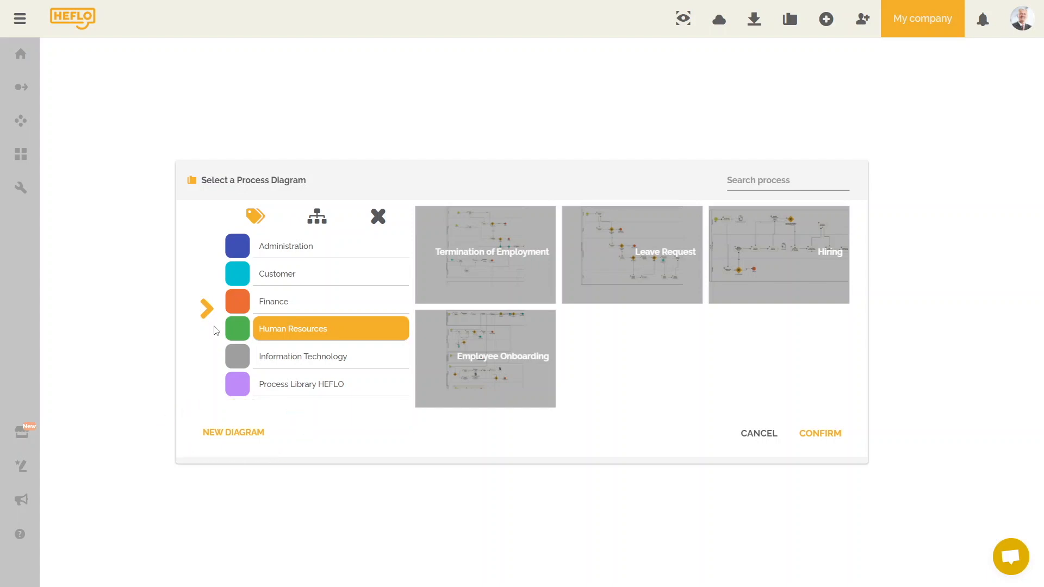
Step: Start a new diagram and choose the Process Landscape type
left_click(214, 435)
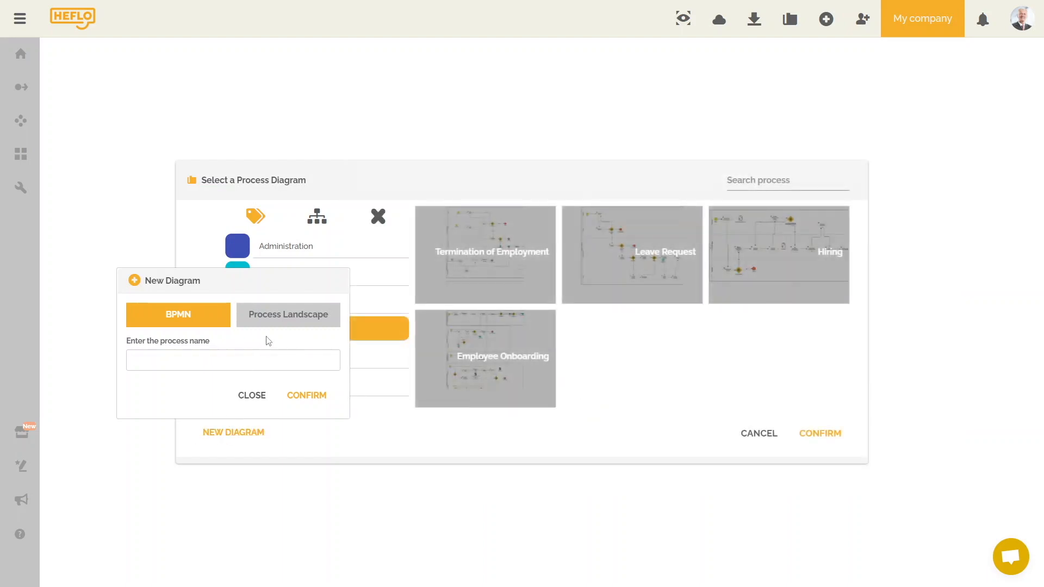
left_click(281, 325)
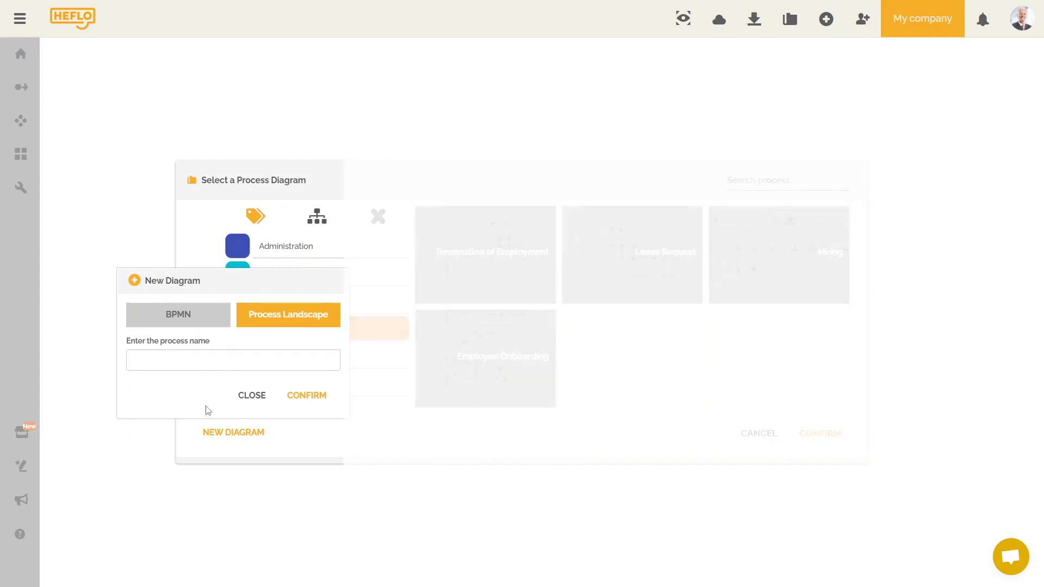
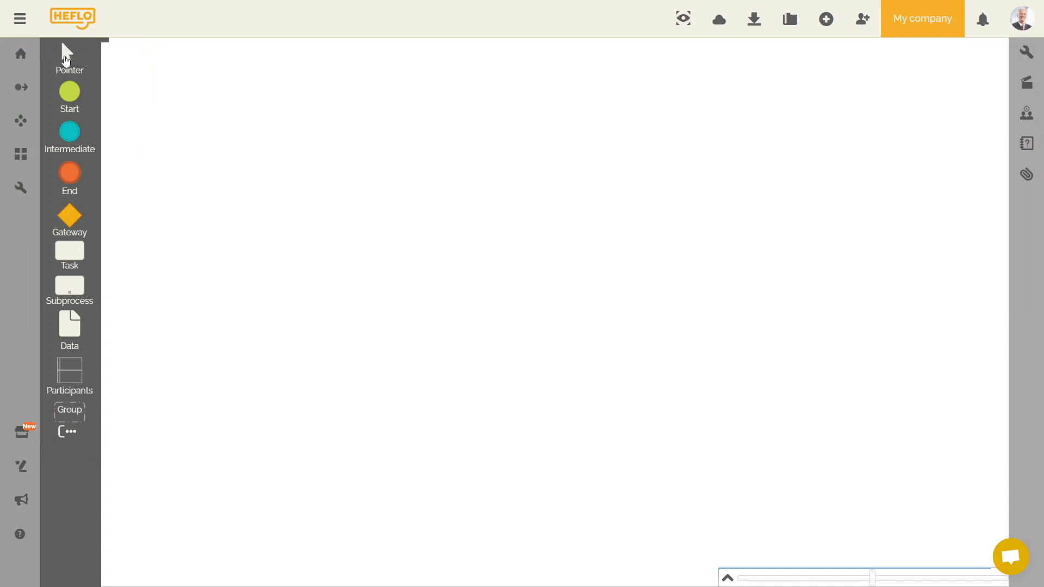
Step: Examine the available variants of start, intermediate and end events, gateways, tasks, subprocesses and data, plus the remaining BPMN elements
mouse_move(65, 104)
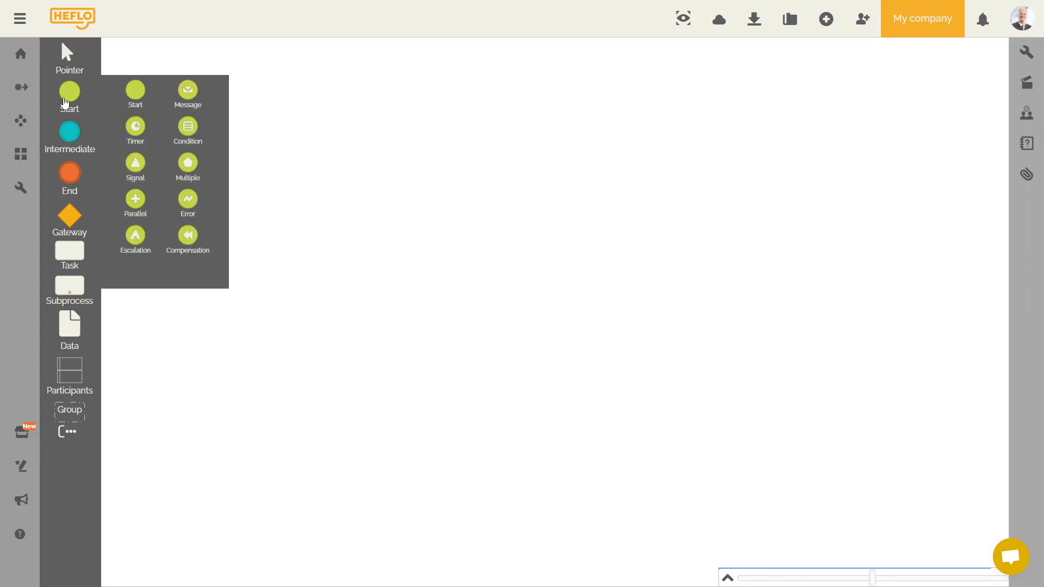
mouse_move(70, 141)
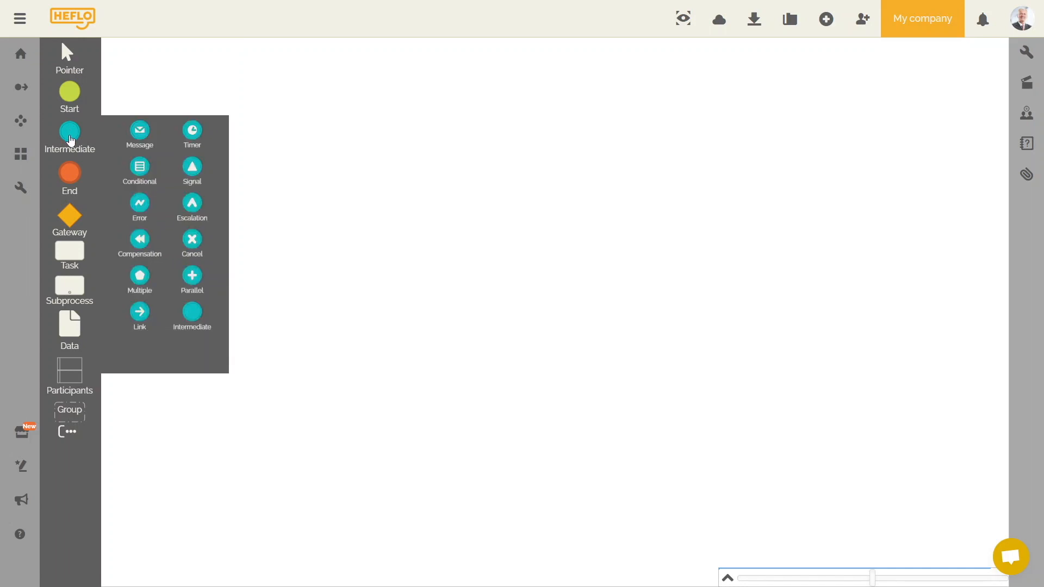
mouse_move(74, 180)
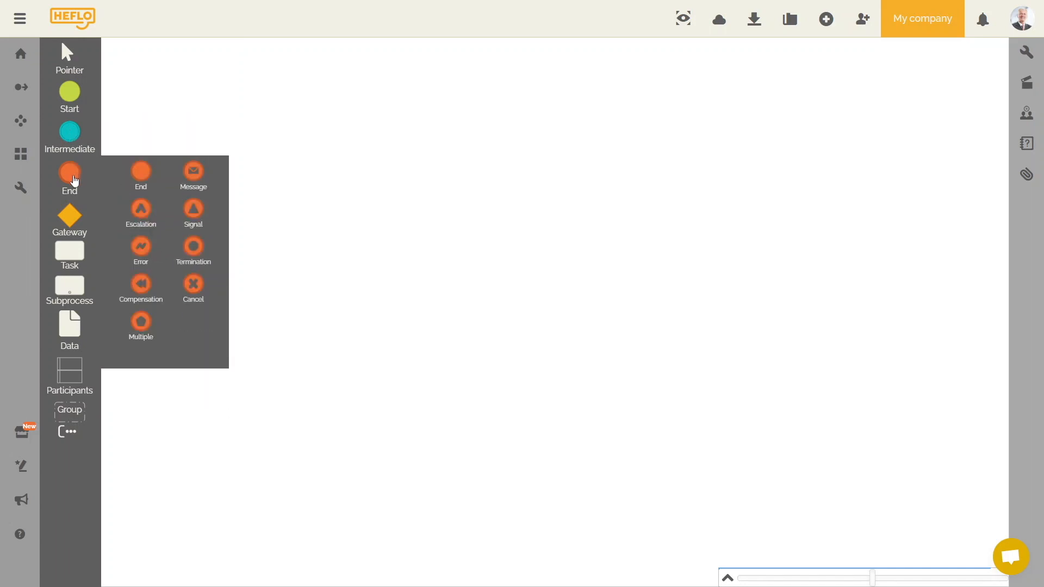
mouse_move(72, 223)
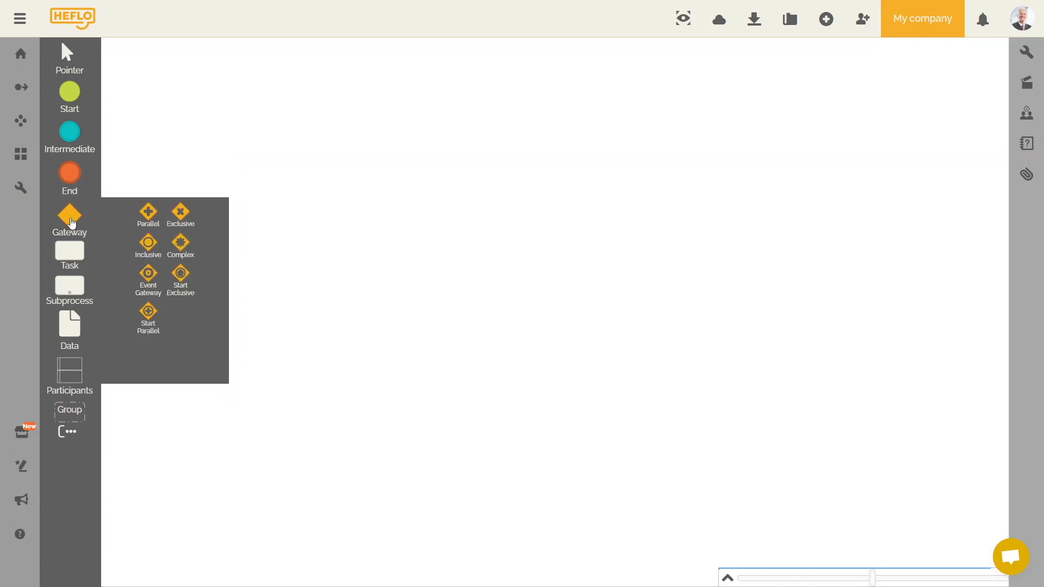
mouse_move(71, 256)
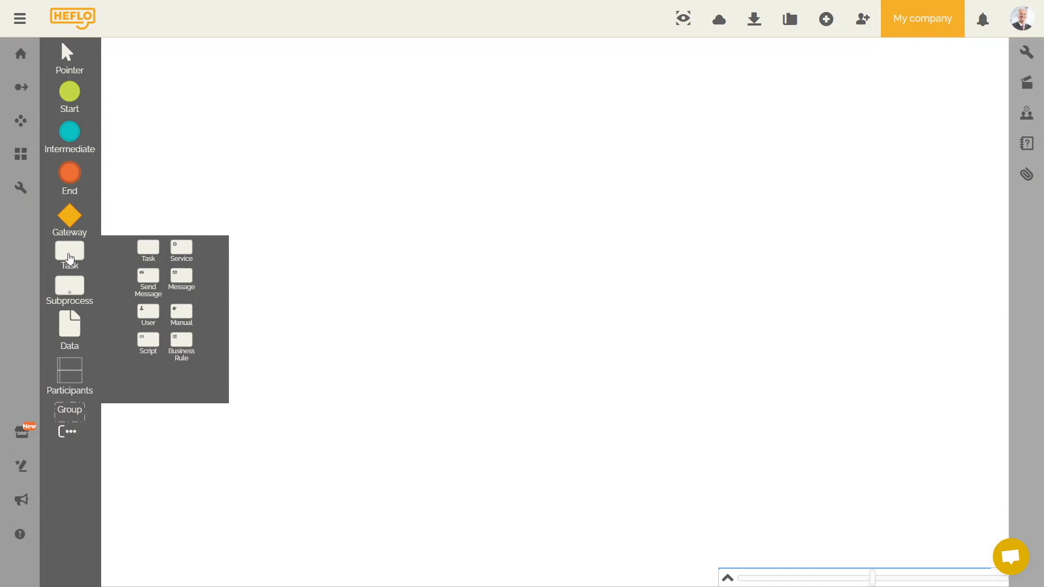
mouse_move(70, 288)
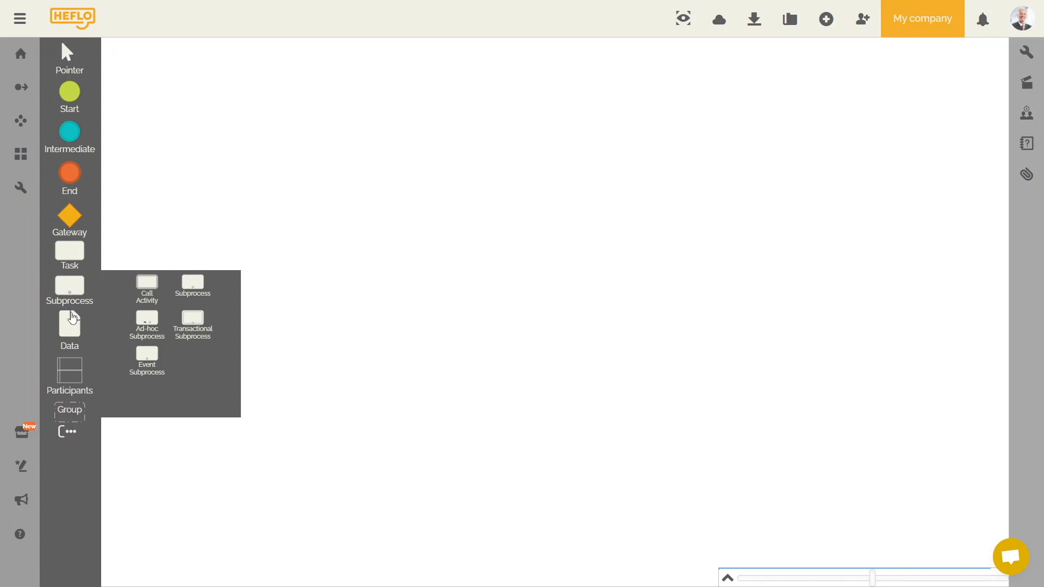
mouse_move(70, 331)
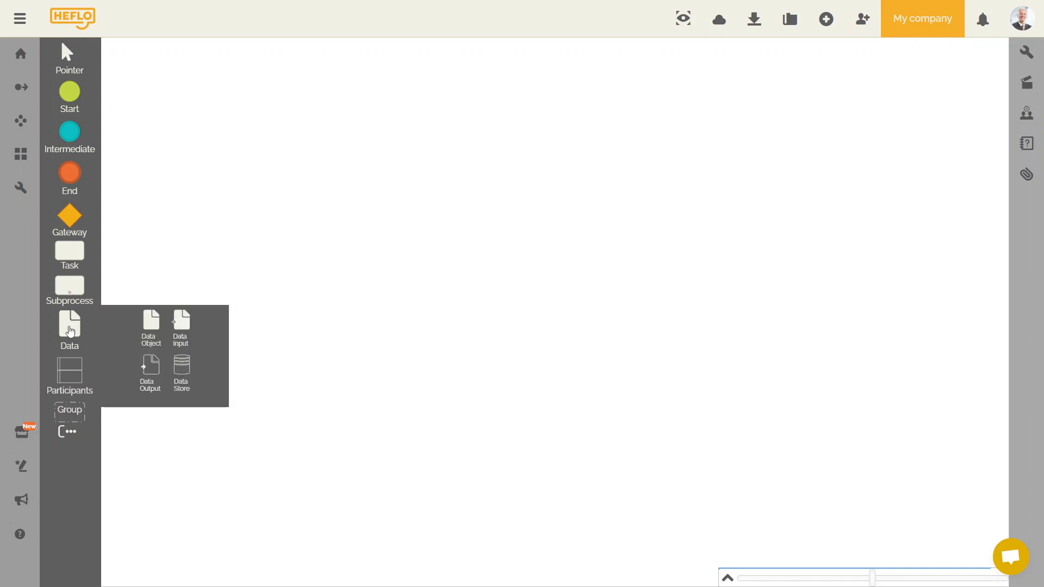
mouse_move(74, 375)
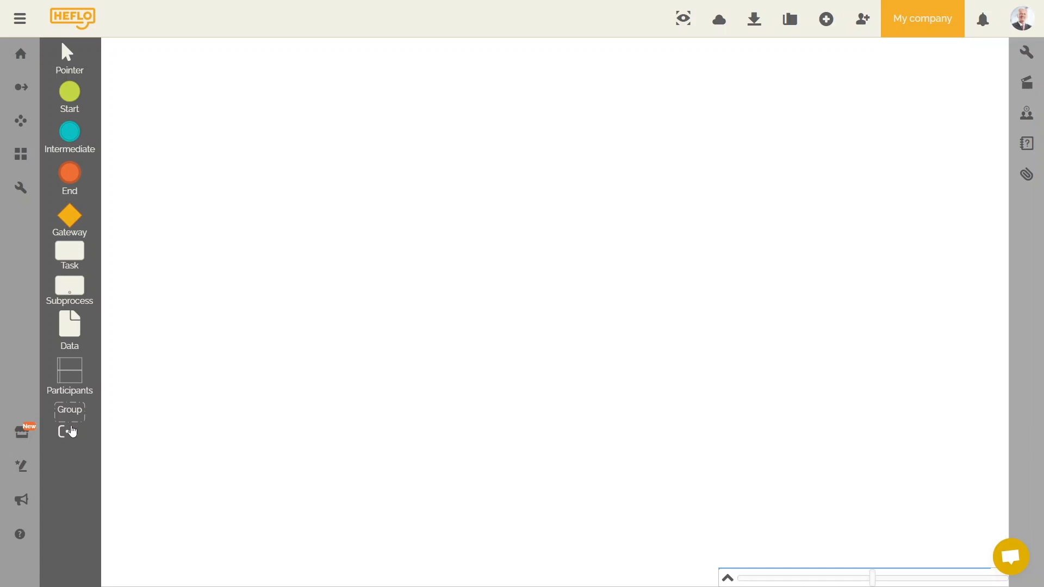
mouse_move(72, 441)
Step: Review the process's general properties, its life cycle and export actions, and its collaboration feedback
left_click(1020, 57)
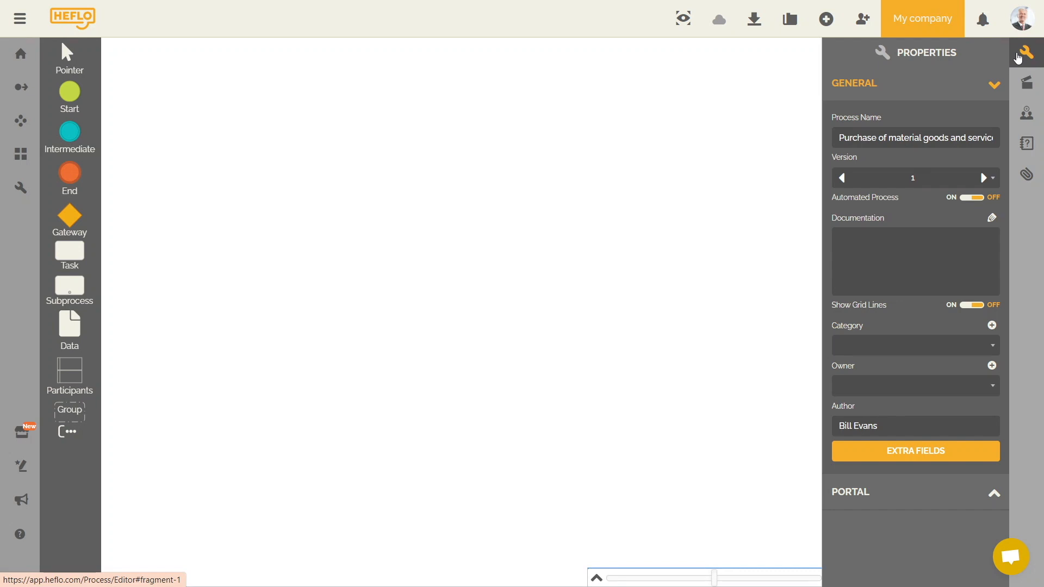
left_click(1014, 88)
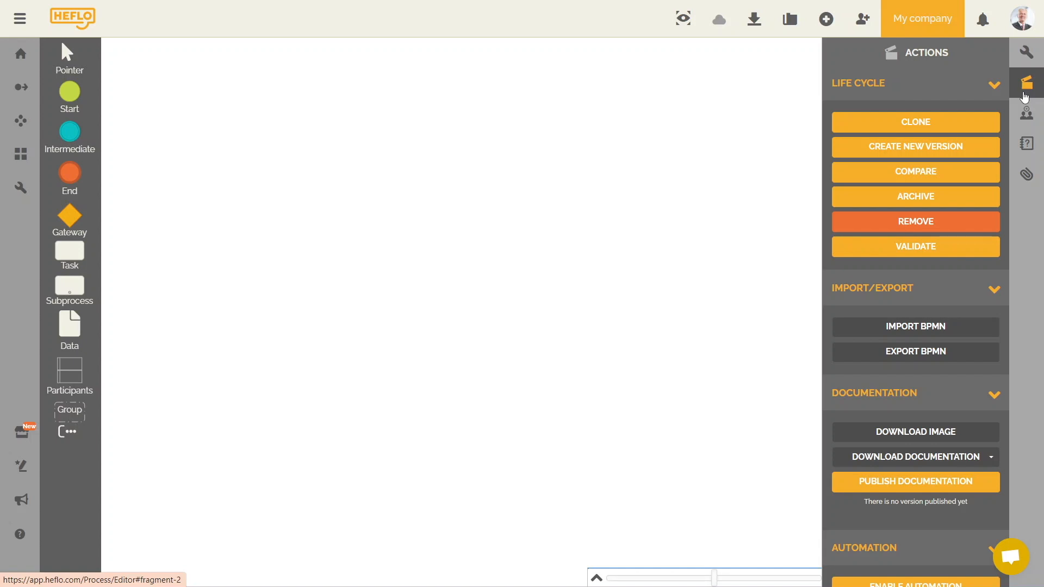
left_click(1034, 121)
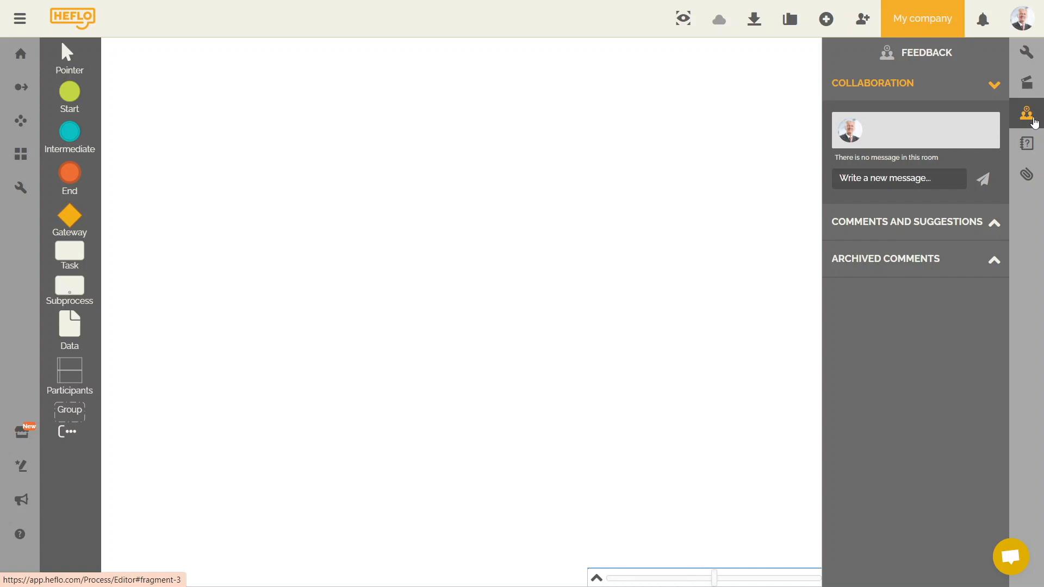
Step: Look through the support resources, expanding the list of tutorial videos and collapsing it again
left_click(1034, 151)
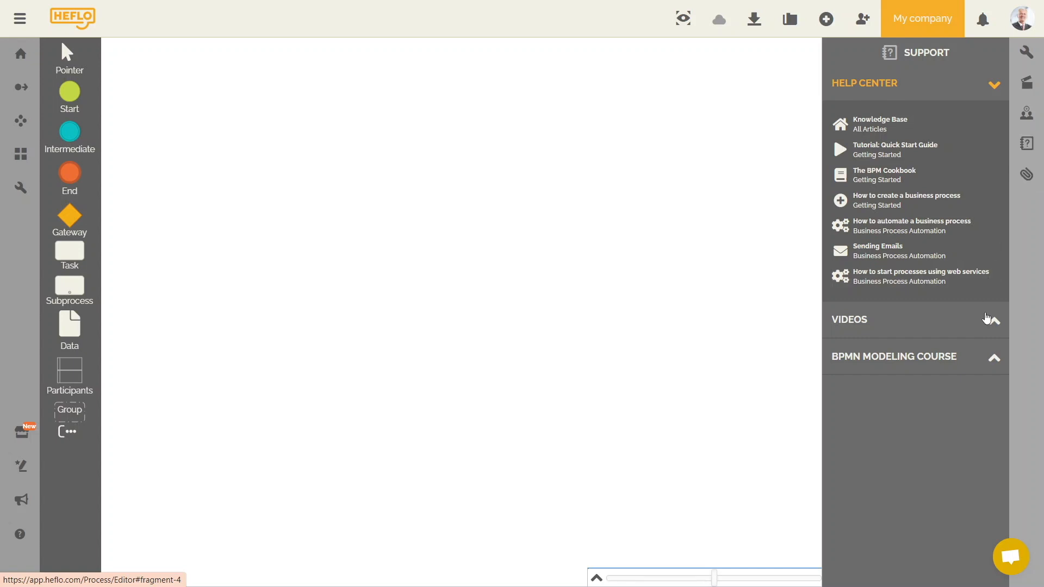
left_click(995, 322)
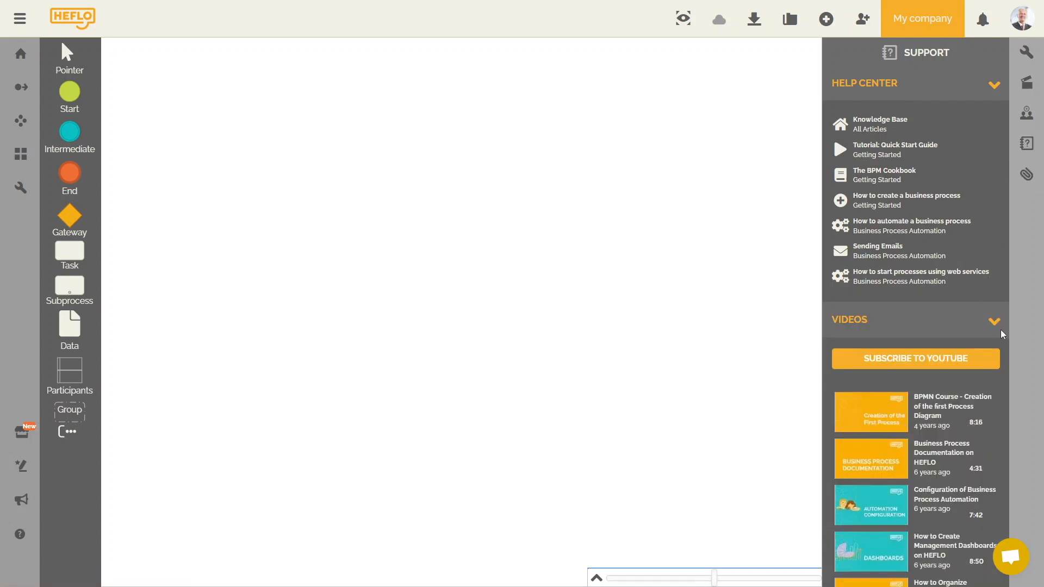
scroll(1001, 330, "down", 5)
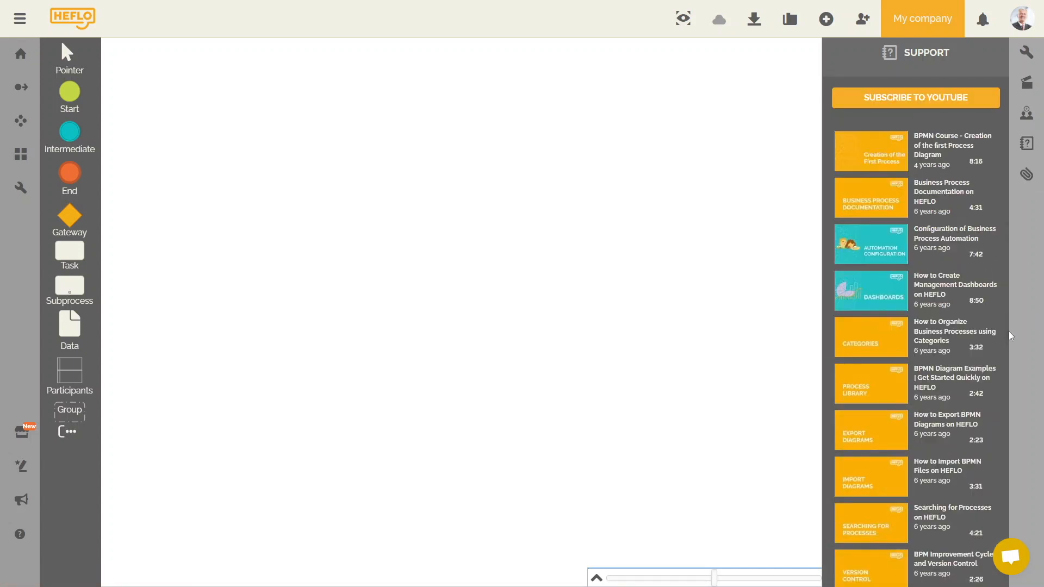
scroll(995, 321, "up", 5)
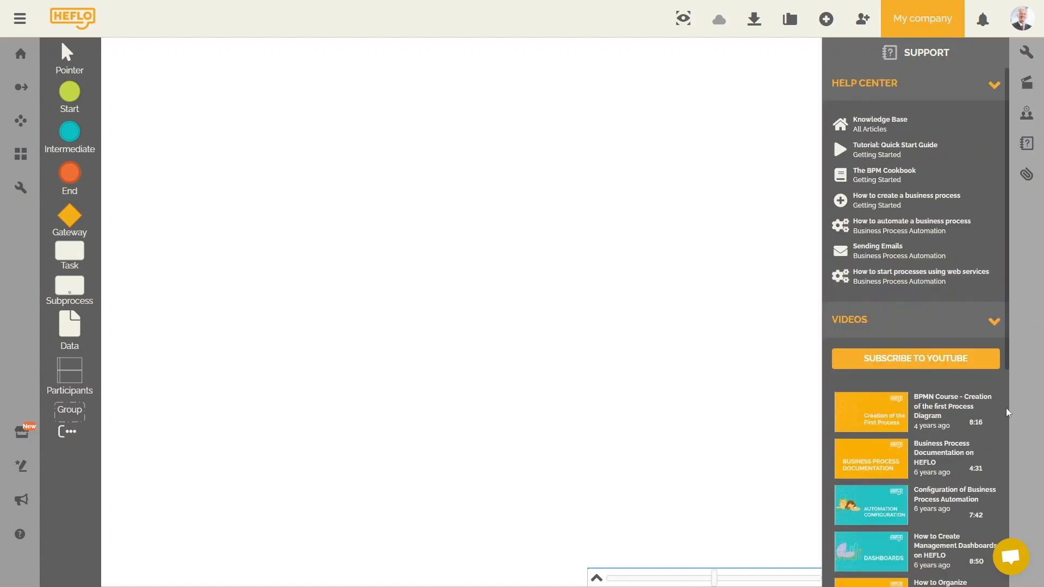
left_click(995, 330)
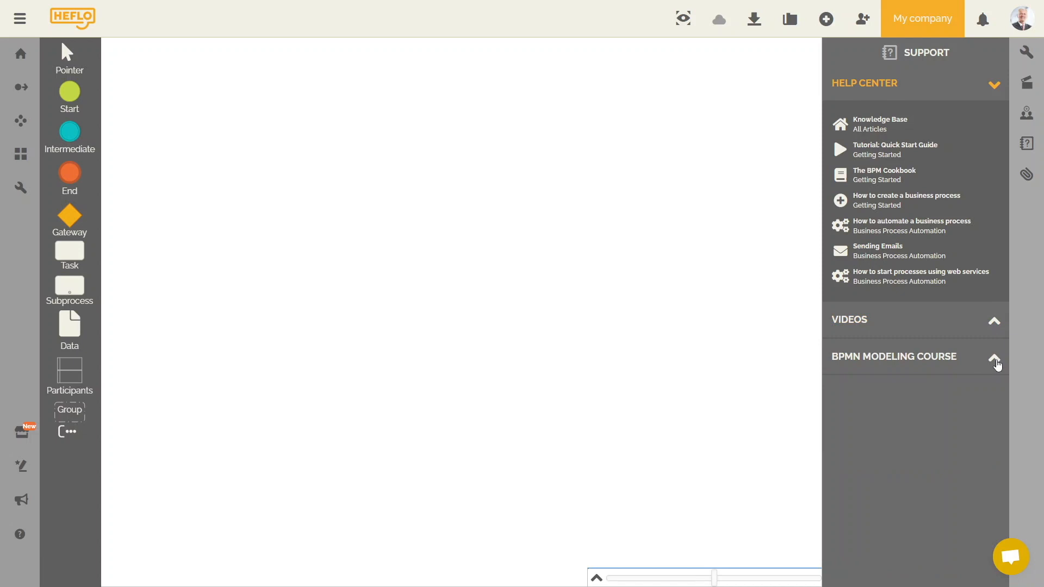
Step: Expand the BPMN Modeling Course section and browse its list of lessons
left_click(997, 364)
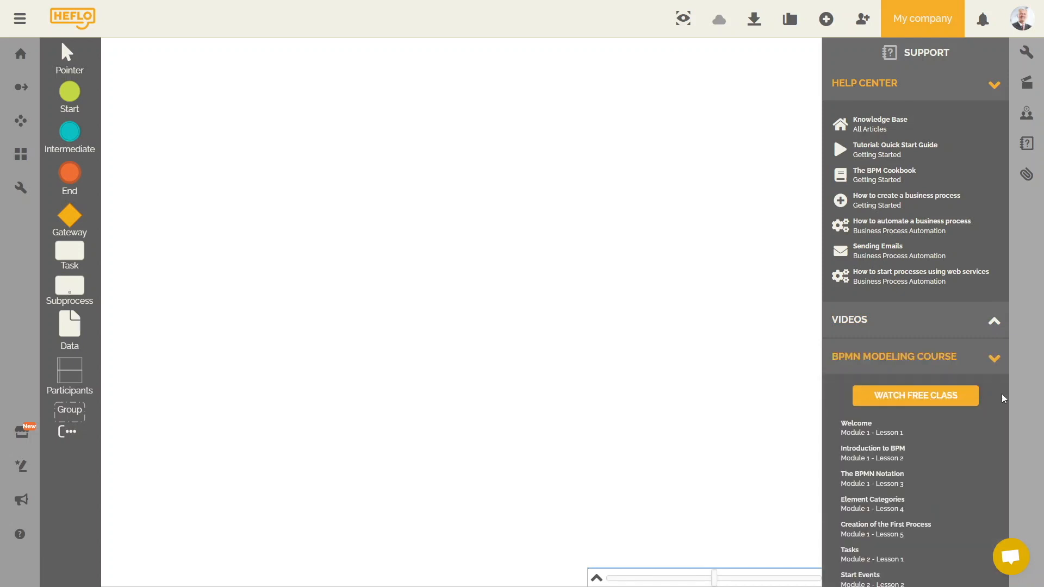
scroll(1002, 394, "down", 5)
scroll(1002, 394, "down", 2)
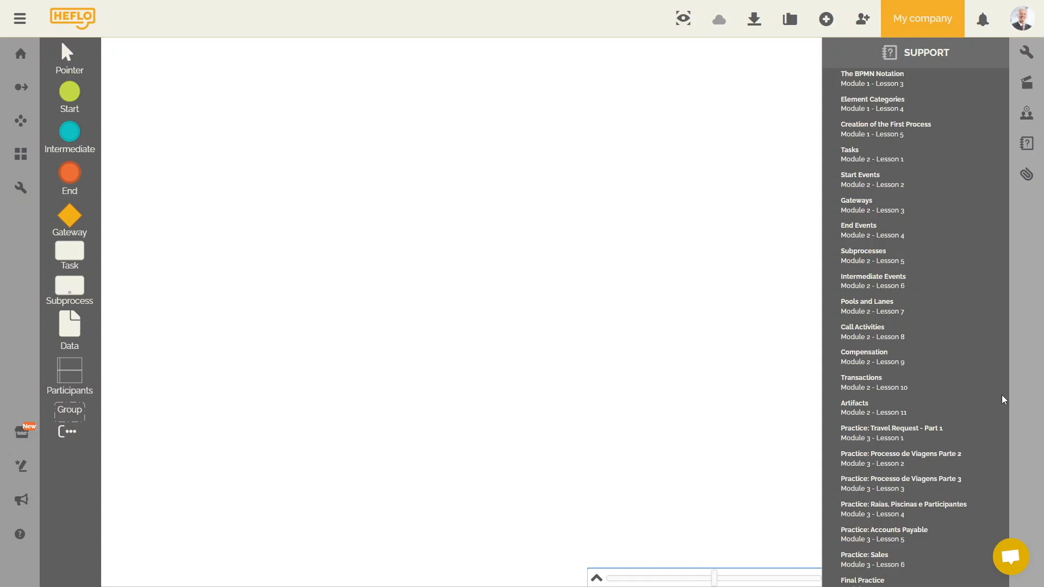
scroll(1002, 394, "up", 5)
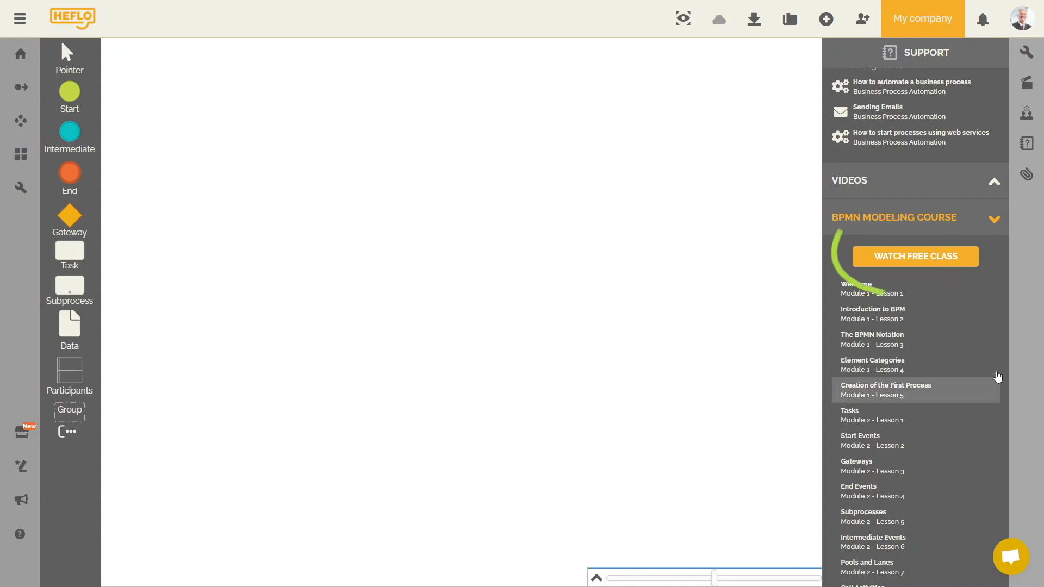
Step: Collapse the BPMN Modeling Course section, look at the process attachments, and close the side panel
left_click(993, 225)
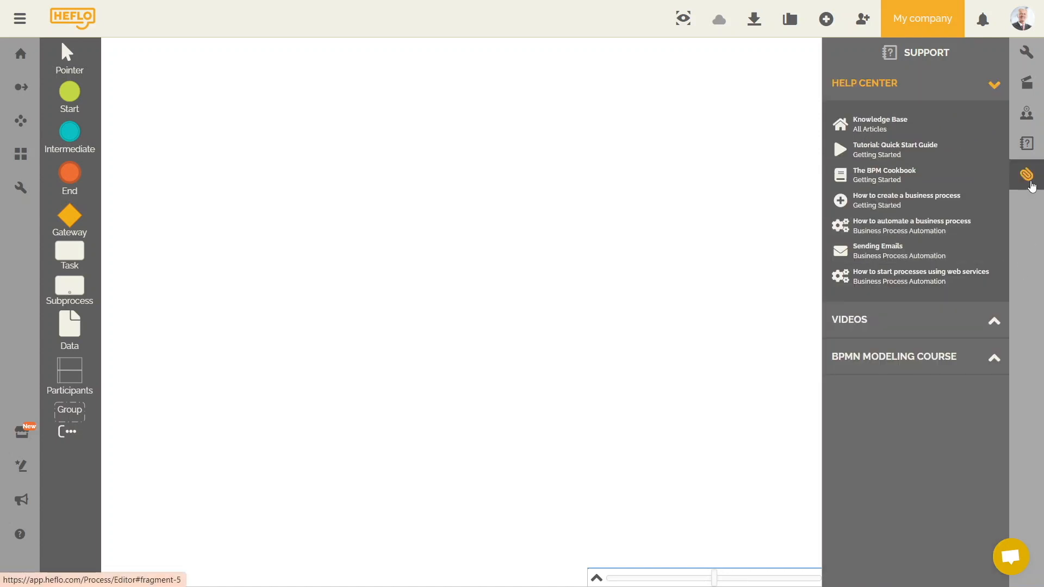
left_click(1029, 183)
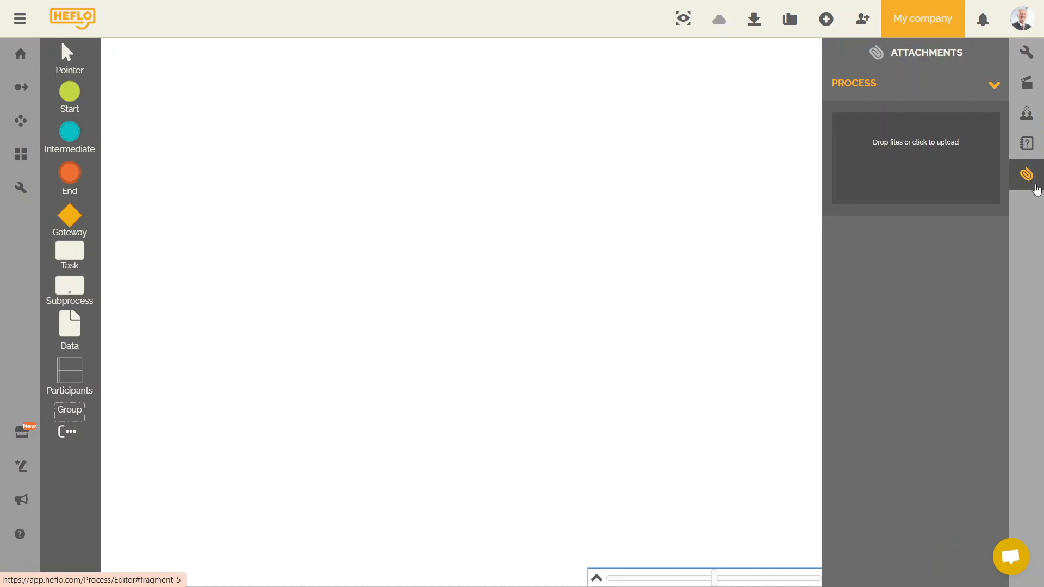
left_click(1021, 52)
left_click(1021, 52)
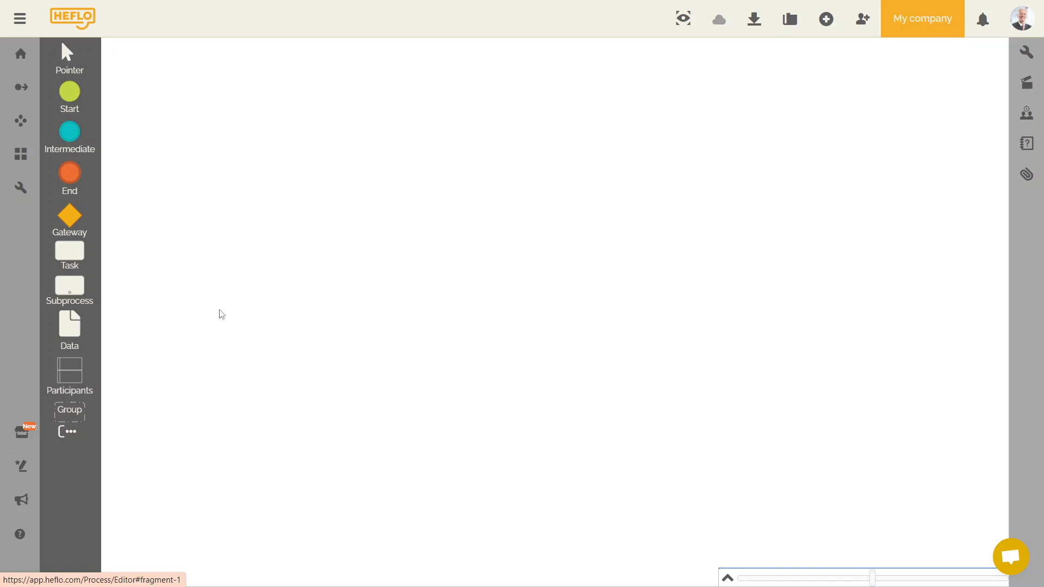
Step: Add a two-lane pool to the empty canvas and move it closer to the canvas's upper-left corner
mouse_move(84, 368)
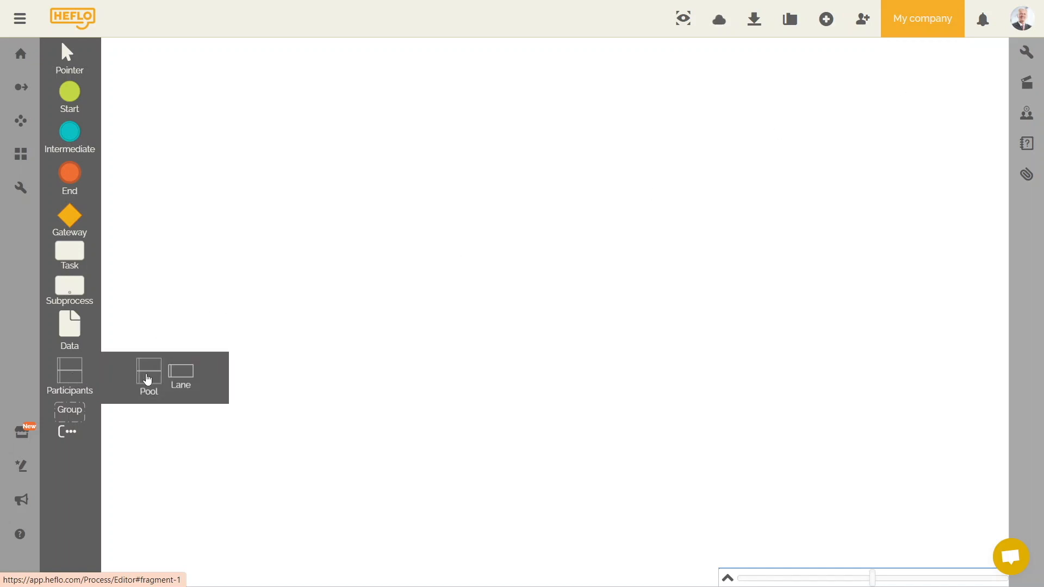
left_click_drag(148, 376, 224, 119)
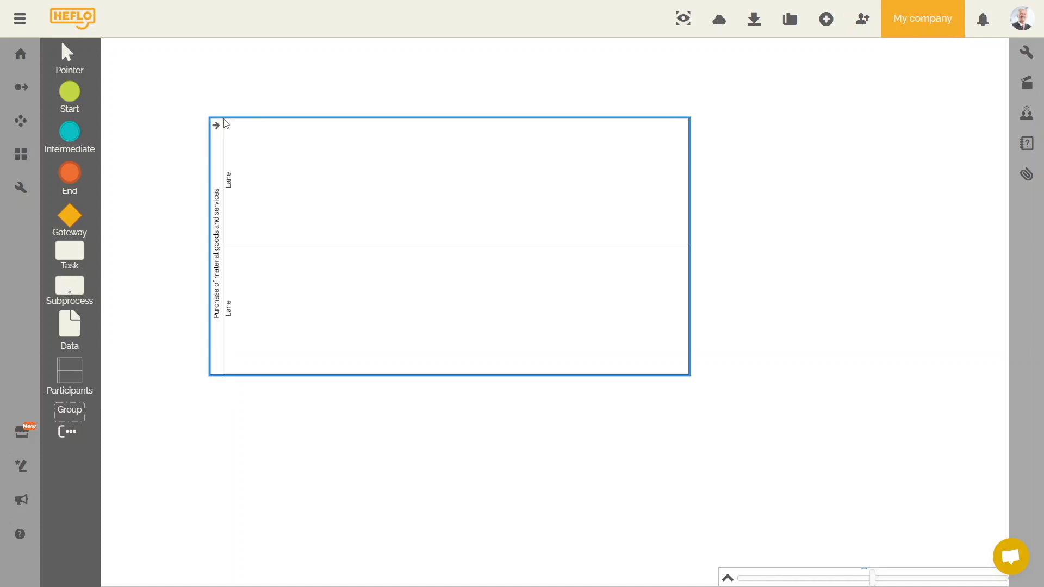
left_click(722, 347)
left_click_drag(471, 157, 497, 170)
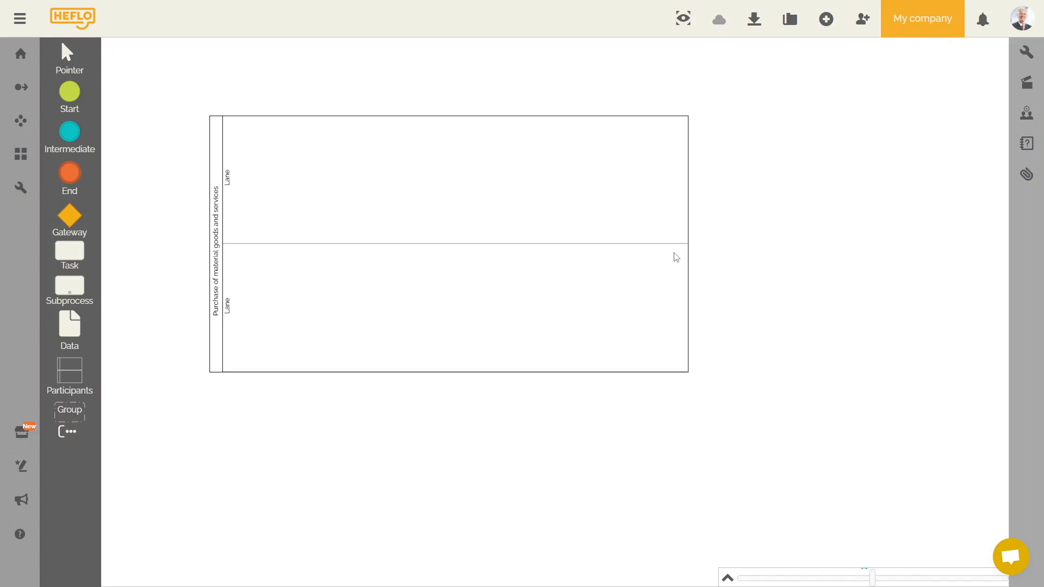
left_click_drag(429, 205, 385, 174)
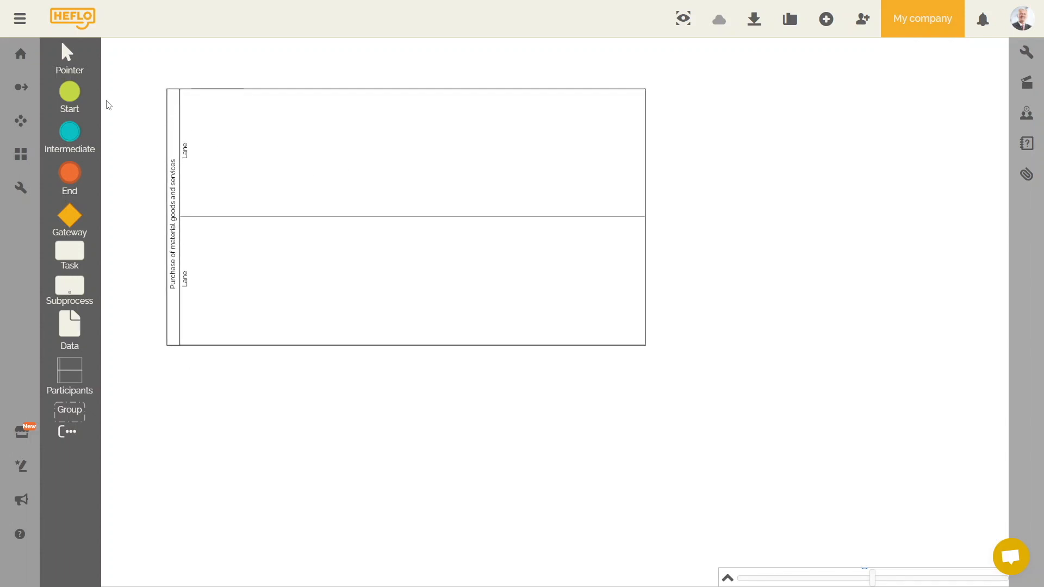
Step: Place a plain start event in the pool's upper lane and a plain task beside it
left_click(69, 97)
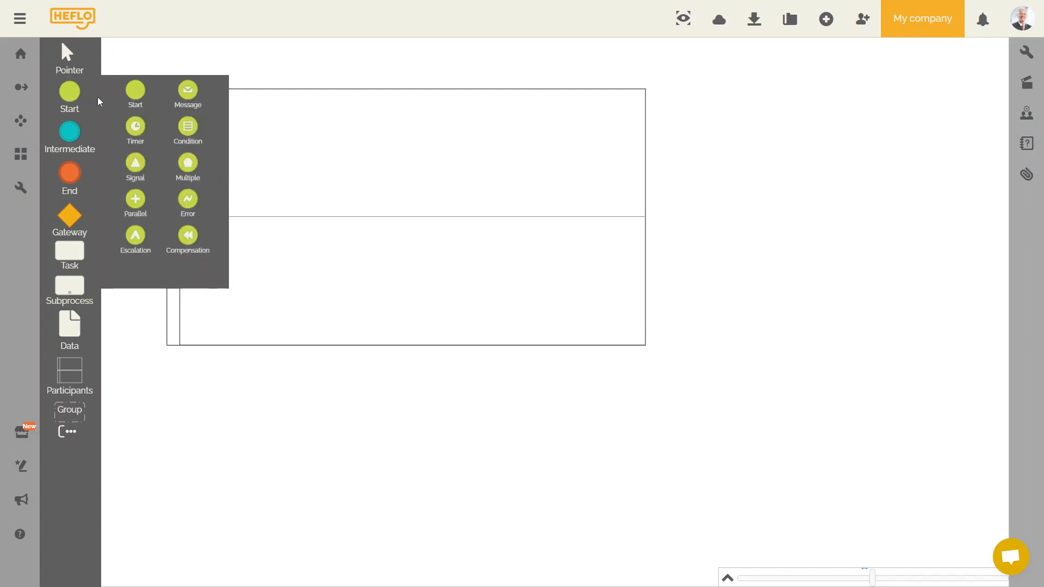
left_click_drag(136, 100, 234, 144)
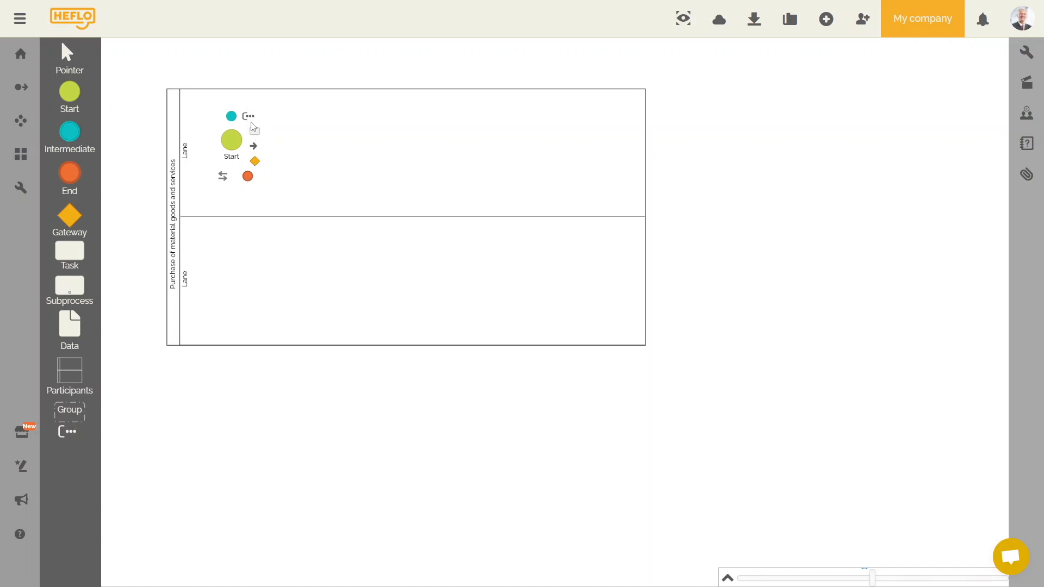
mouse_move(77, 258)
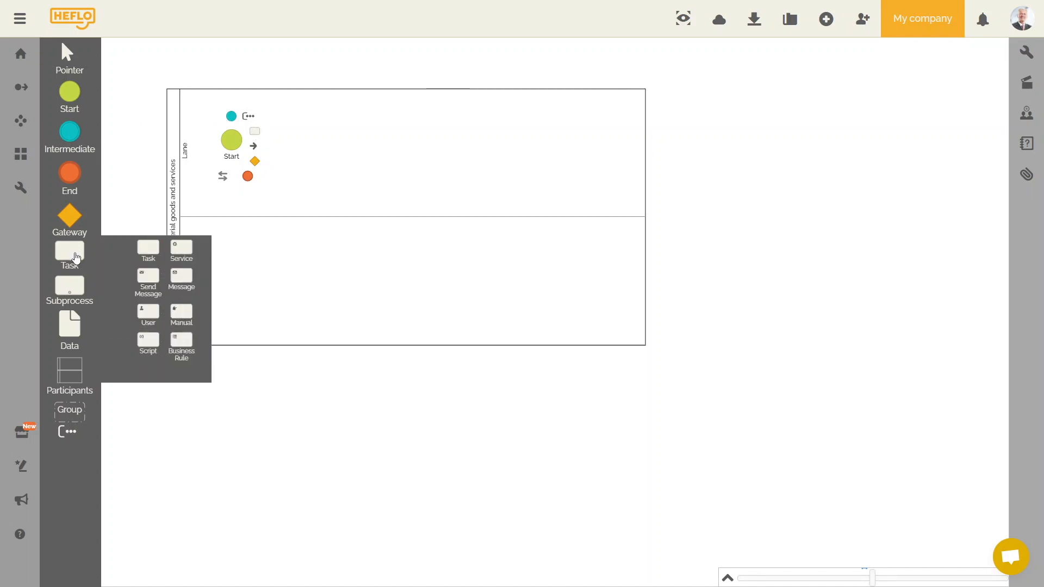
left_click(148, 249)
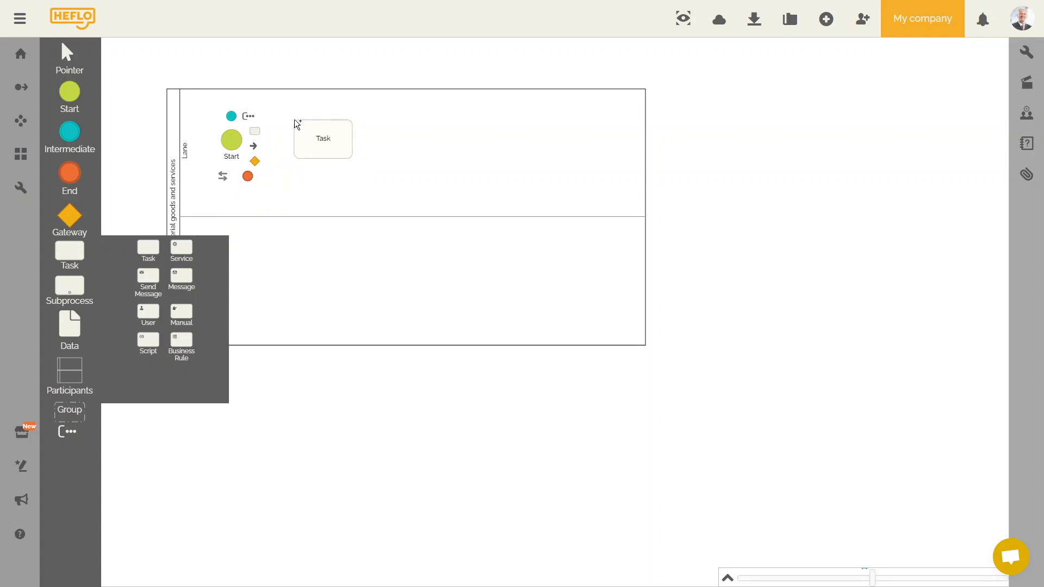
left_click(299, 123)
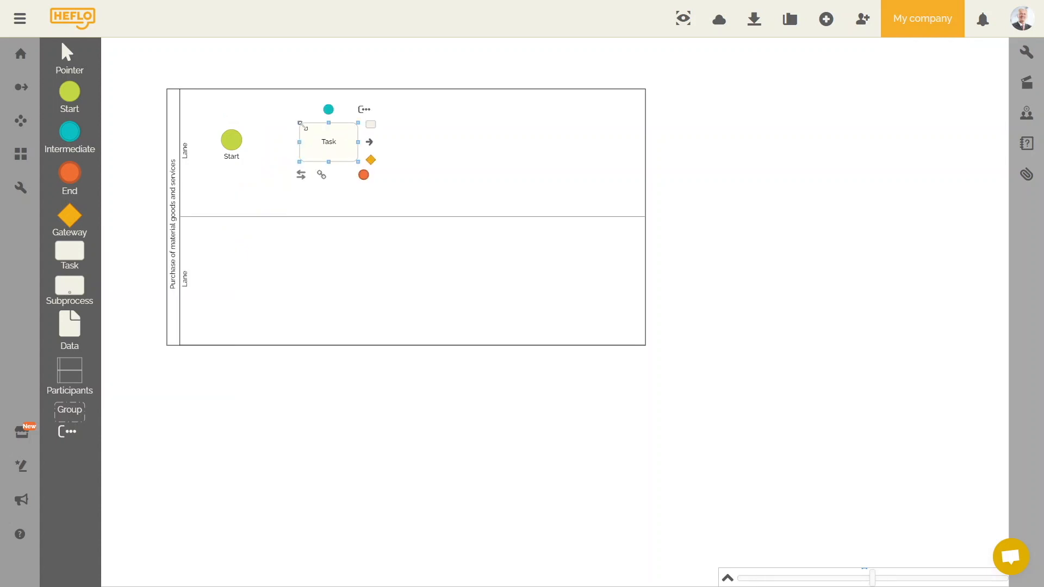
Step: Connect the start event to the task with a sequence flow and align the task with the event
left_click(237, 146)
left_click_drag(253, 143, 298, 144)
left_click(329, 148)
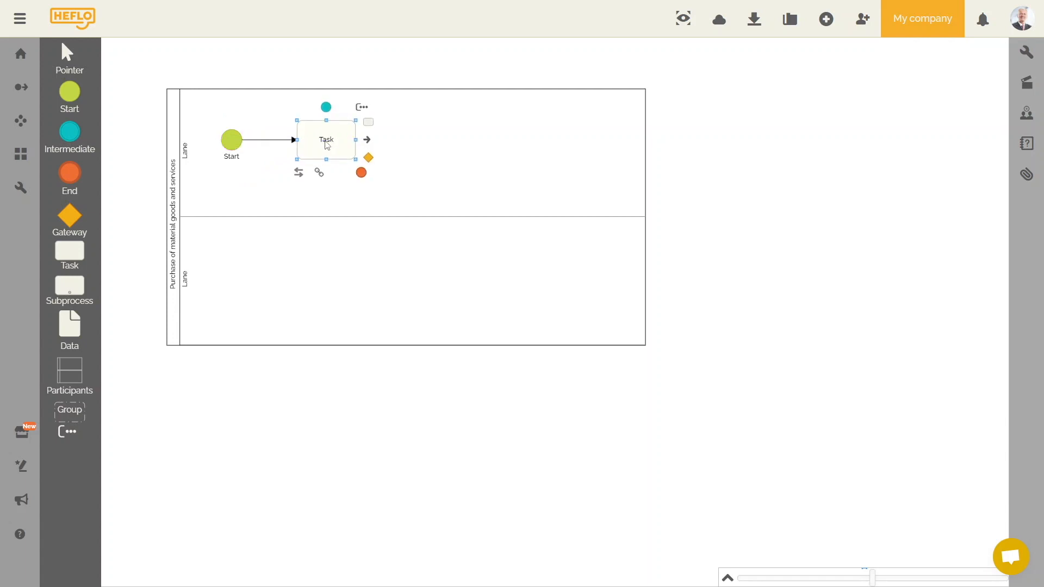
mouse_move(336, 144)
left_mouse_down()
mouse_move(323, 152)
mouse_move(342, 159)
mouse_move(312, 137)
mouse_move(343, 163)
mouse_move(339, 147)
left_mouse_up()
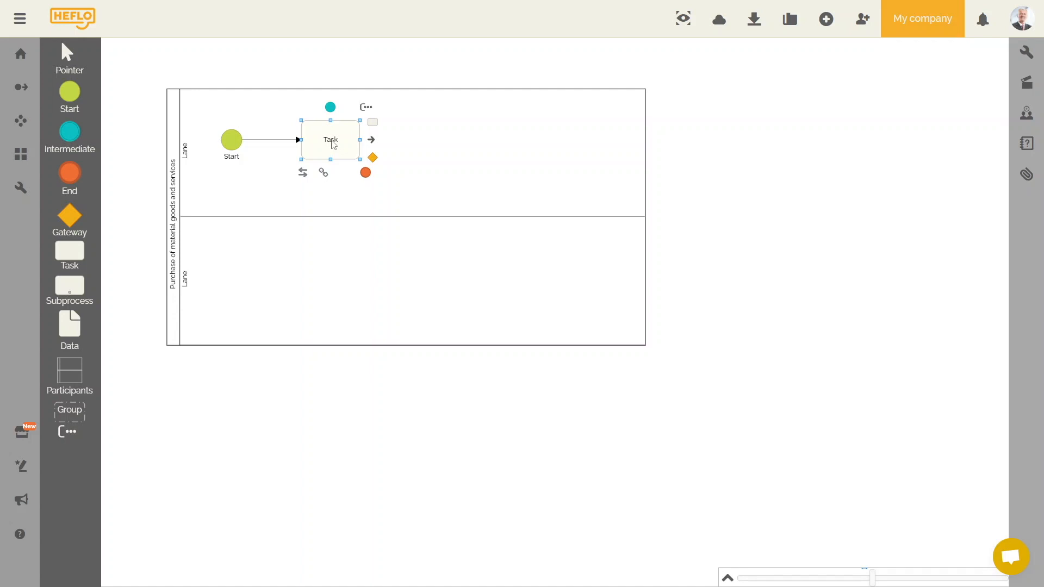
Step: Name the task after the start event "Describe the request"
double_click(334, 144)
type("Describe the request")
key("Return")
left_click(470, 158)
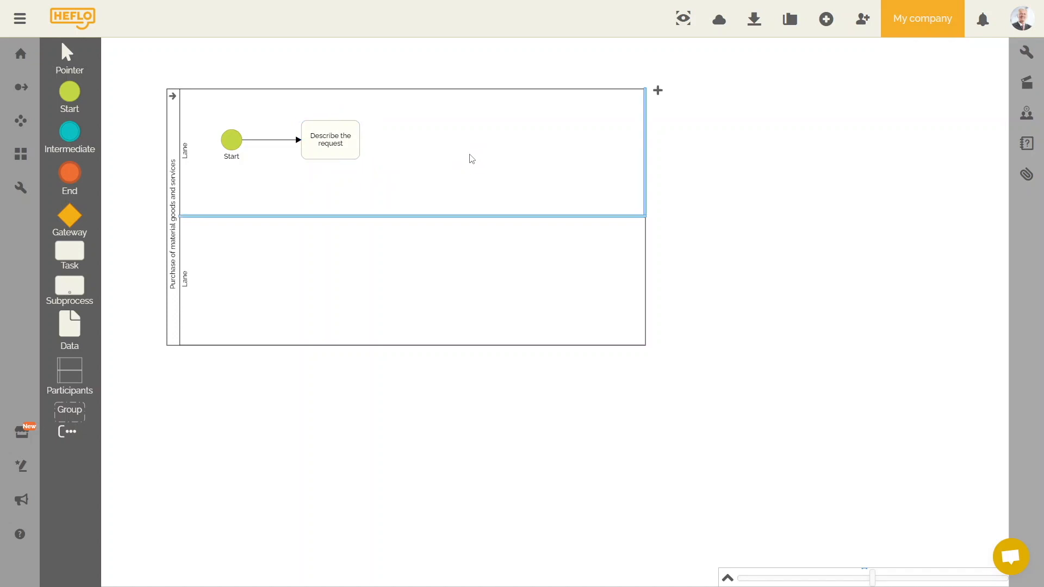
left_click(715, 186)
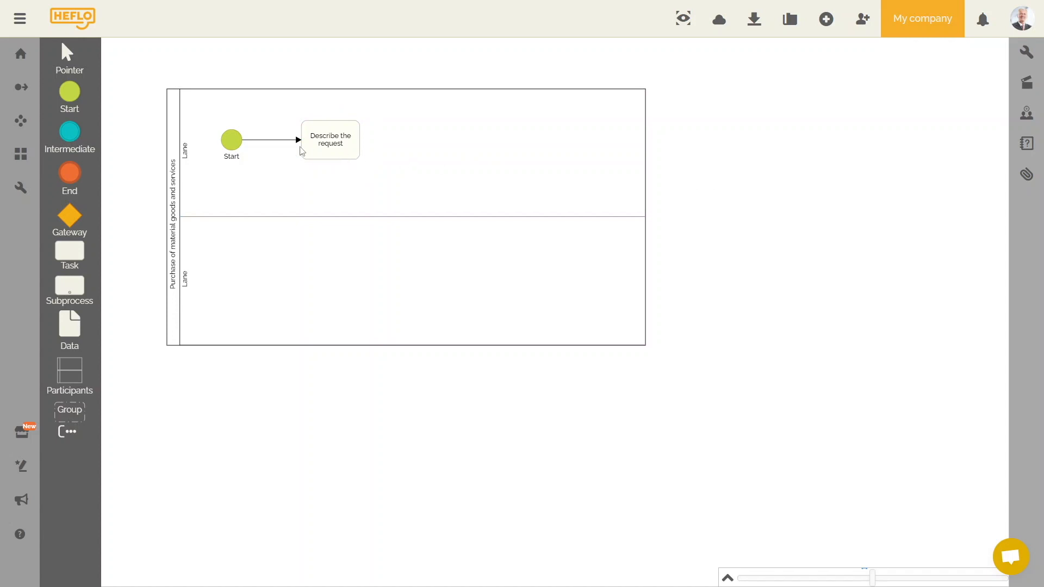
Step: Add a connected intermediate event in the lower lane beneath the Describe the request task and change its type to Message
left_click(330, 146)
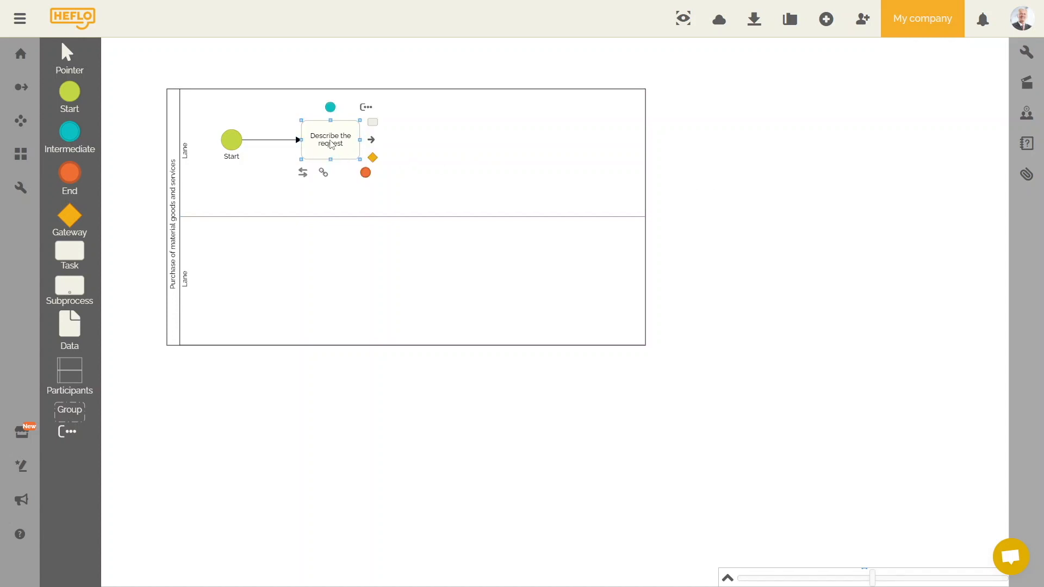
left_click_drag(331, 108, 333, 263)
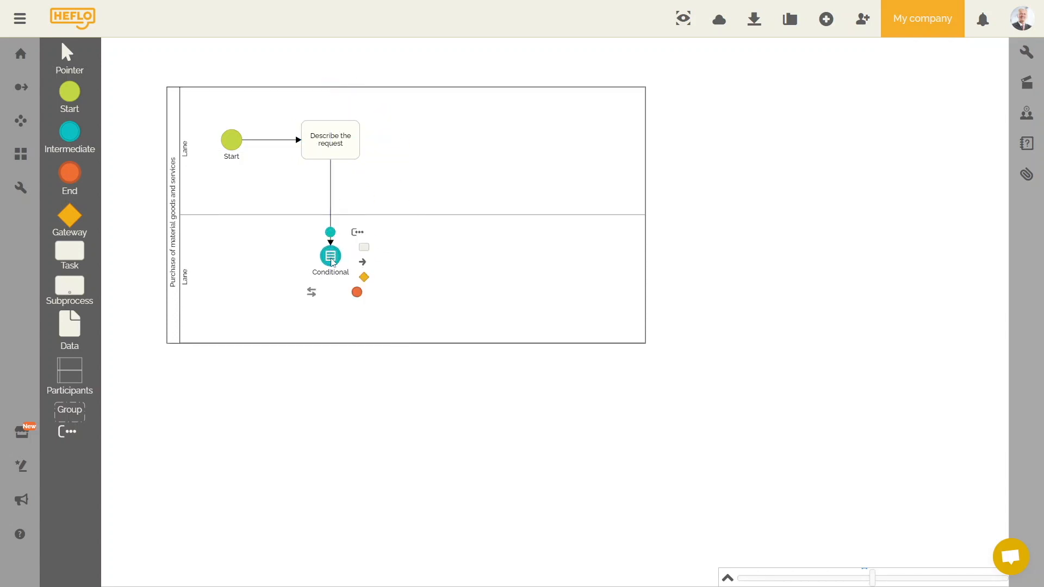
left_click(312, 293)
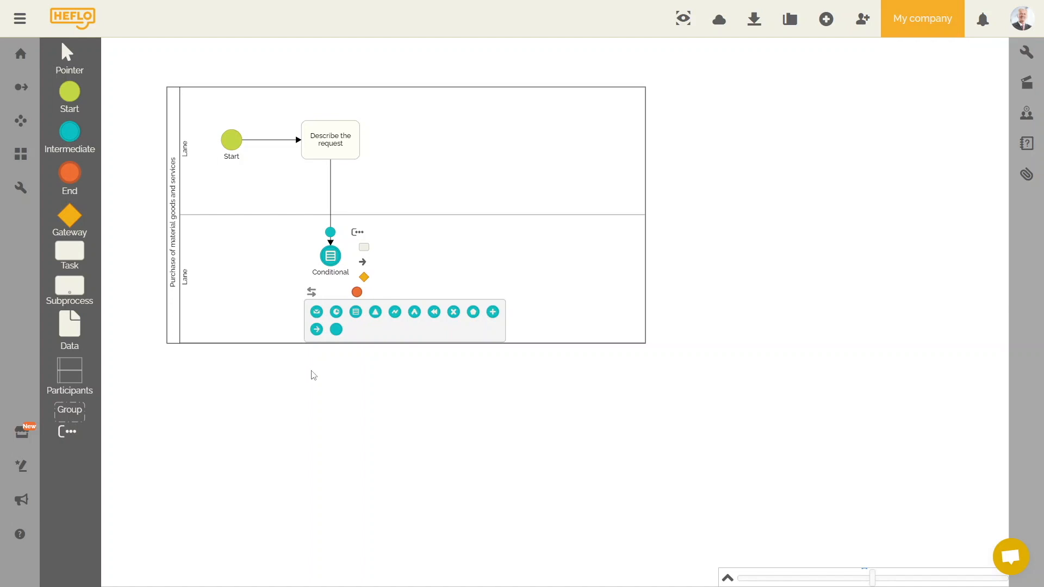
left_click(315, 327)
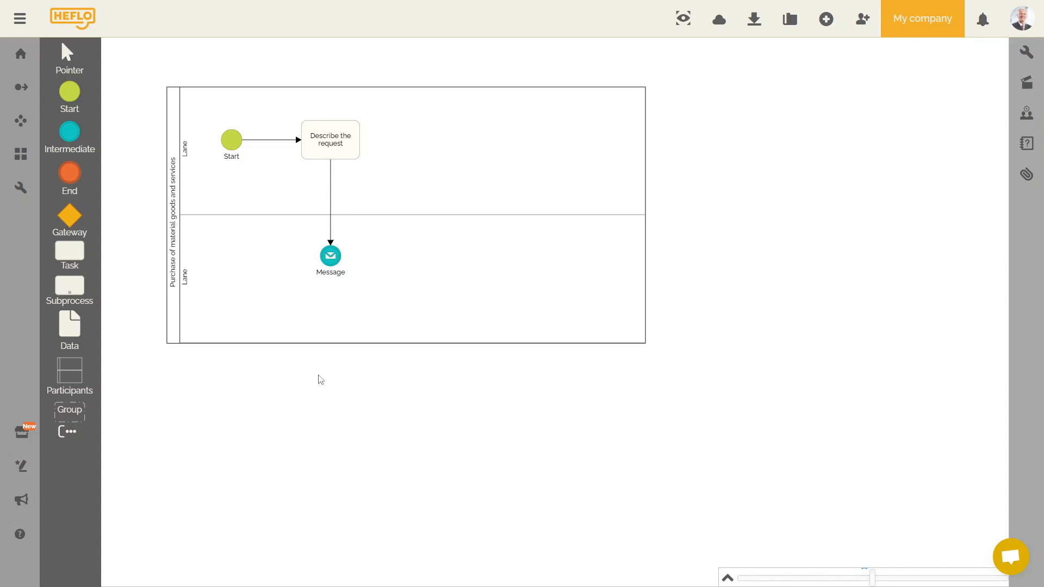
Step: Set the intermediate message event's behavior to THROW and its text to "New Approval"
left_click(333, 261)
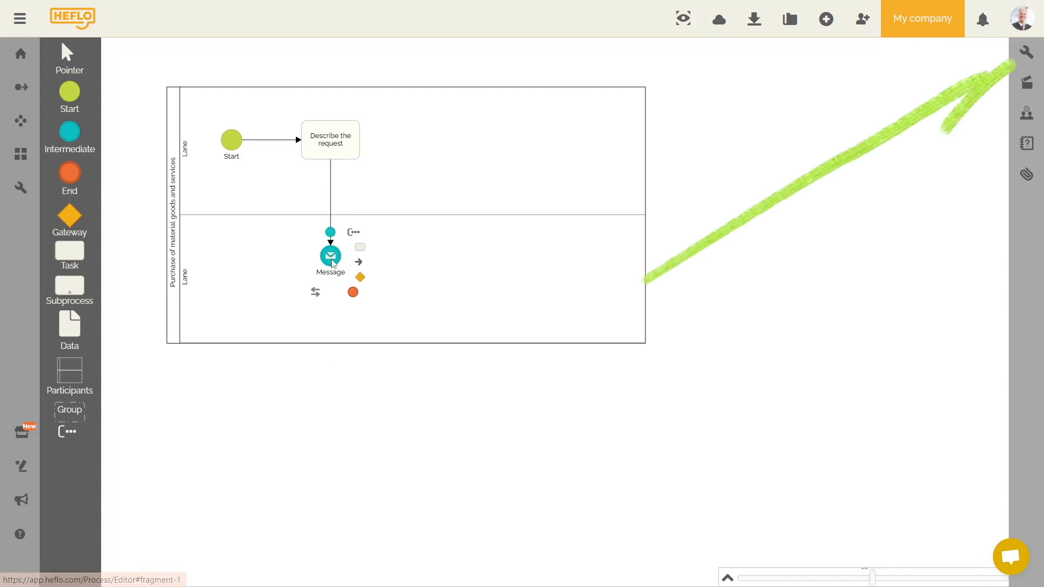
left_click(1027, 52)
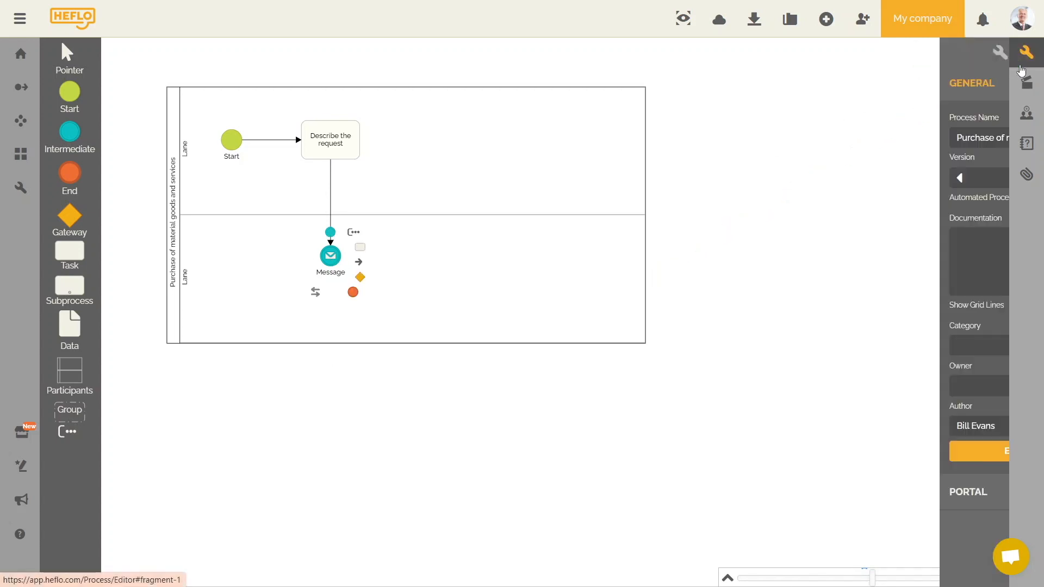
left_click(935, 267)
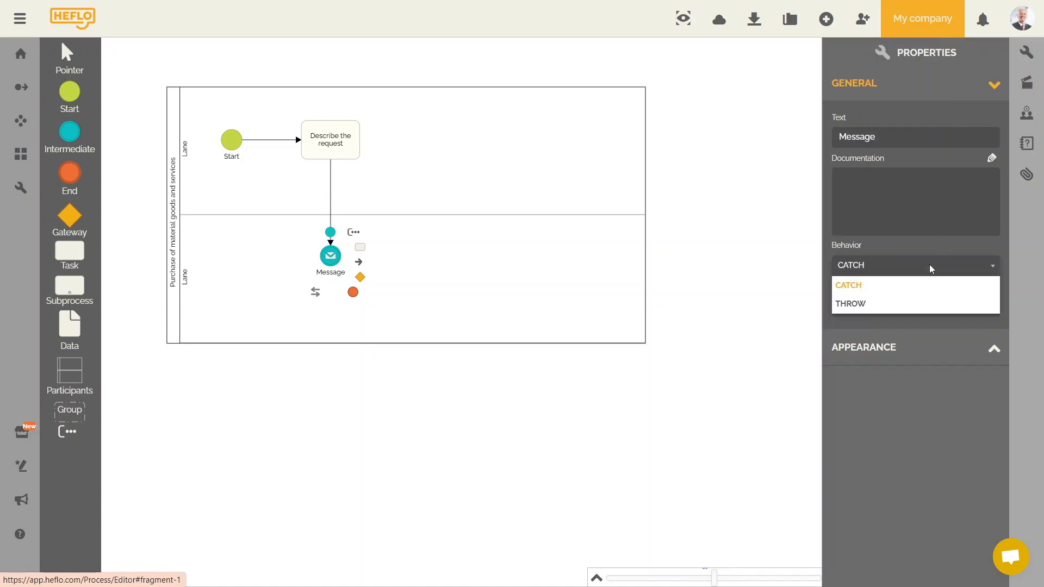
left_click(870, 302)
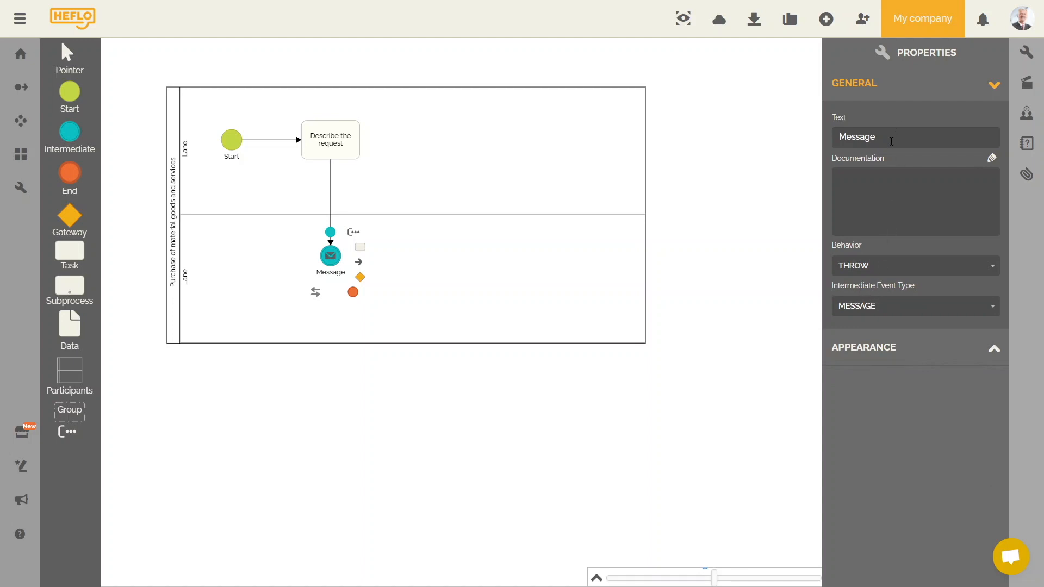
left_click_drag(891, 141, 828, 144)
type("New Approval")
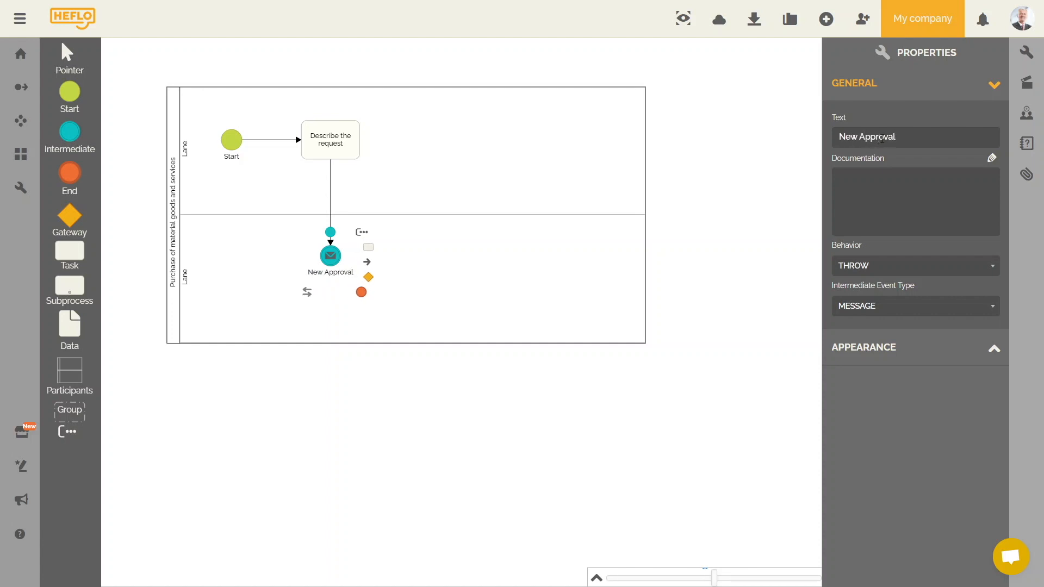
left_click(754, 256)
left_click(1026, 61)
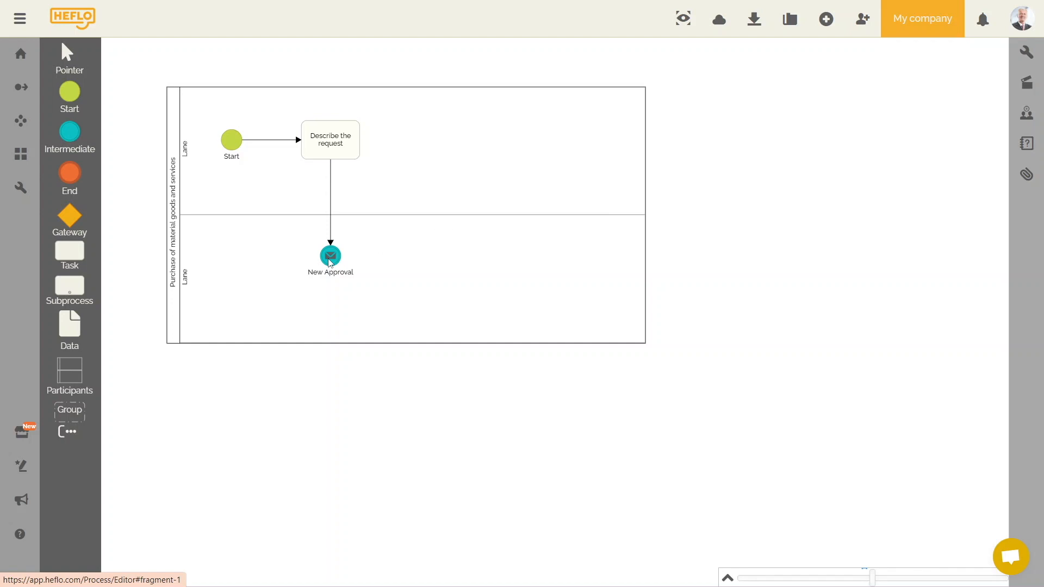
Step: Add a connected task below the New Approval event and extend the lower lane downward to fit it
left_click(329, 263)
left_click_drag(354, 248, 328, 321)
left_click_drag(434, 343, 433, 368)
left_click(338, 312)
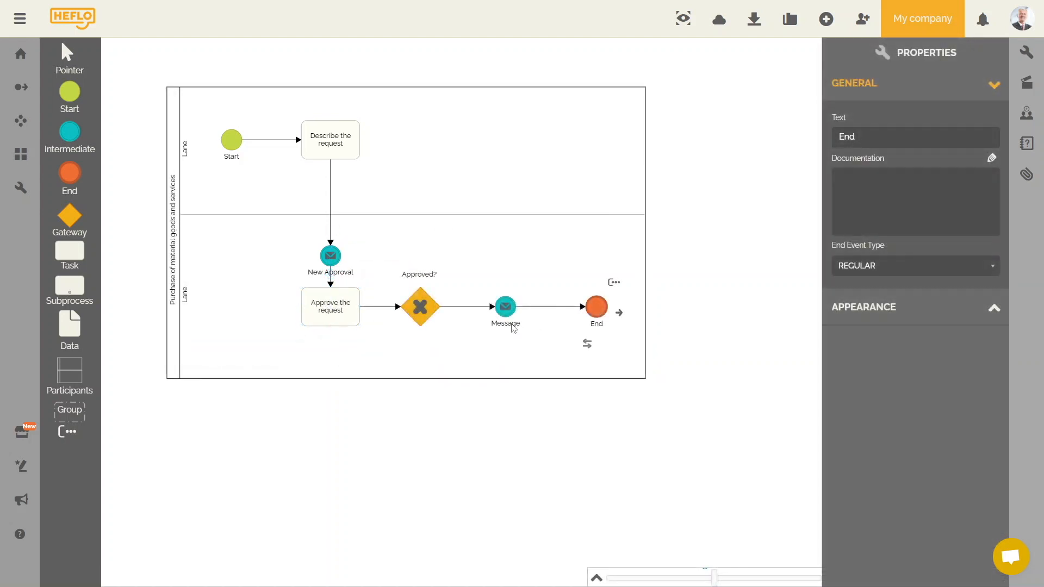
Step: Rename the message event between the Approved? gateway and the end event as "Request rejected"
left_click(513, 326)
type("Request rejected")
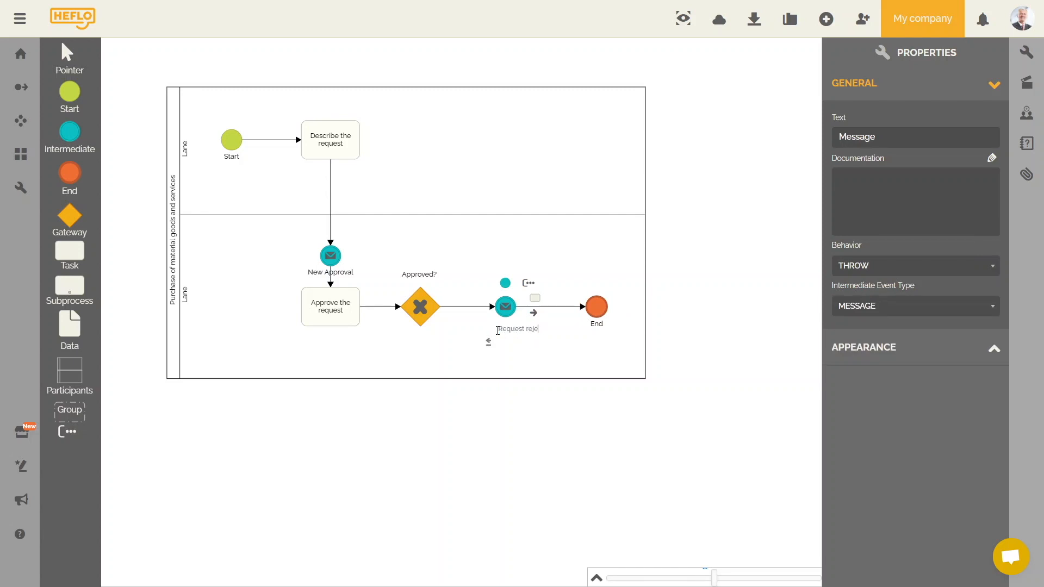
key("Return")
Step: Add a third lane beneath the second lane of the pool and stretch it downward
left_click(412, 375)
left_click(658, 216)
left_click(561, 401)
left_click_drag(542, 407, 539, 536)
Step: Add a task in the third lane connected from the Approved? gateway and name it "Analyze the request"
left_click(421, 307)
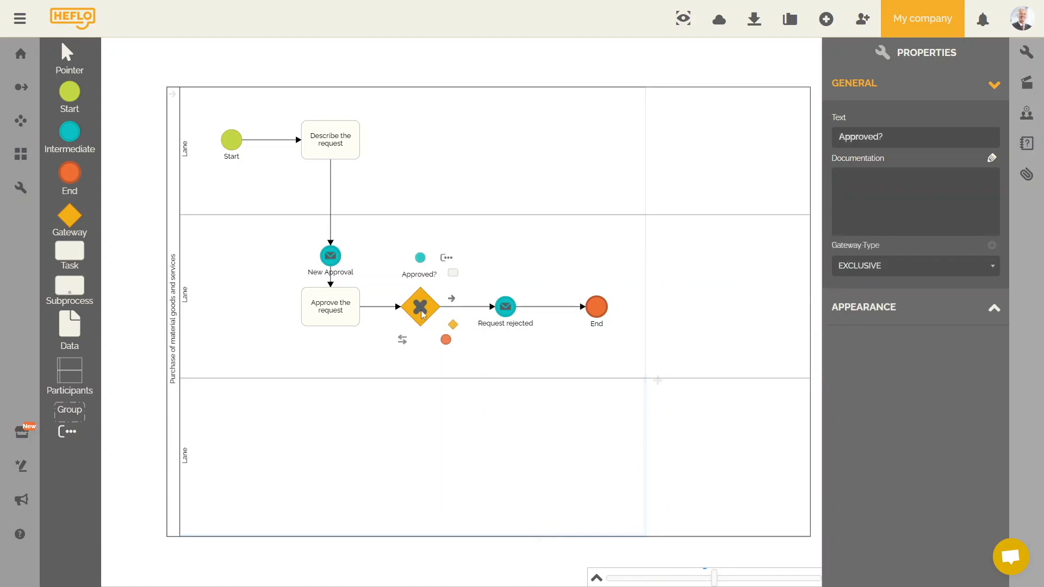
left_click_drag(454, 277, 330, 435)
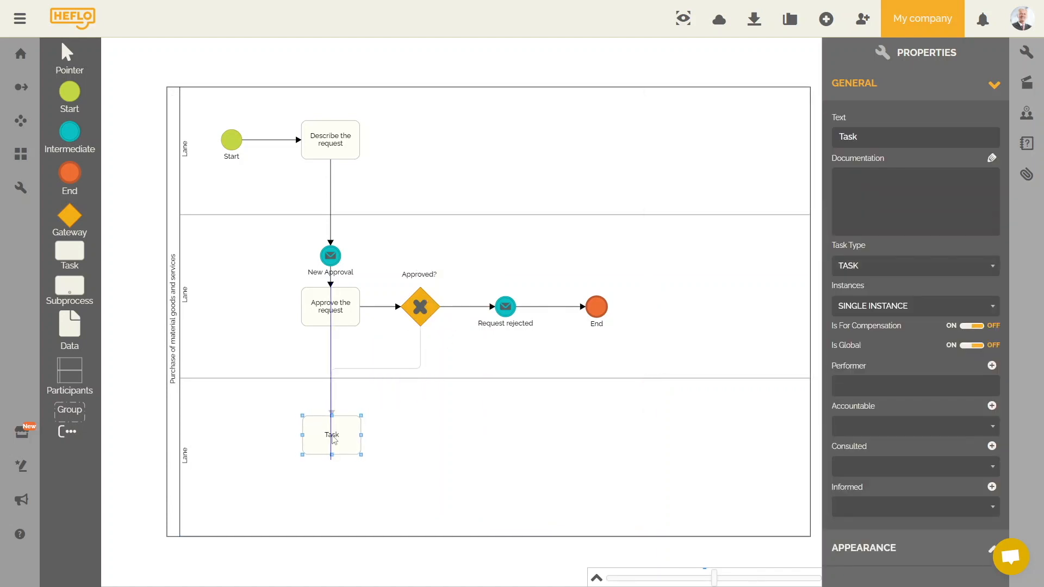
type("Analyze the request")
key("Return")
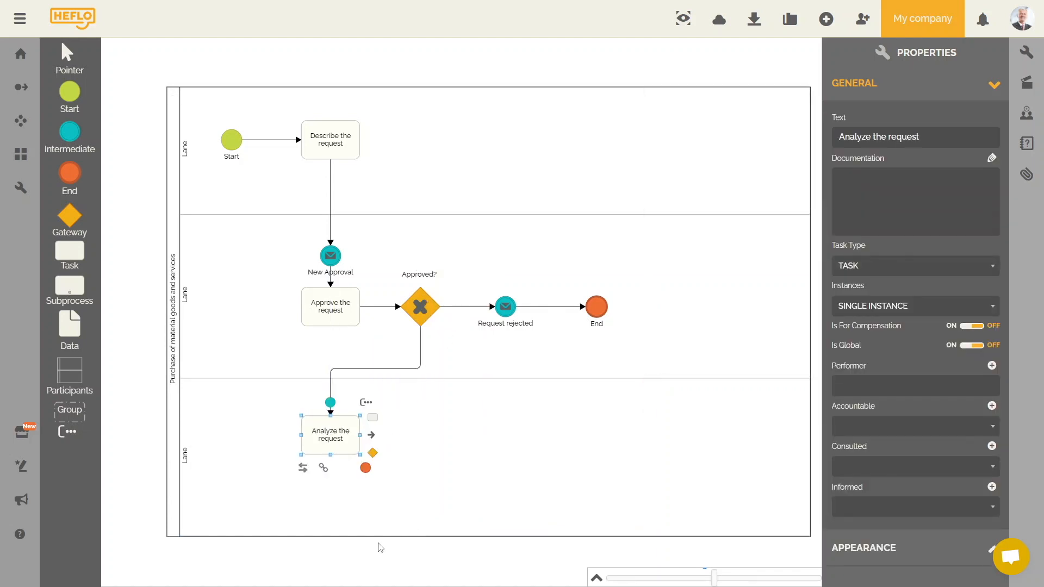
Step: Label the Approved? gateway's flow to Request rejected "No" and its flow to Analyze the request "Yes"
left_click(473, 304)
double_click(473, 305)
type("No")
key("Return")
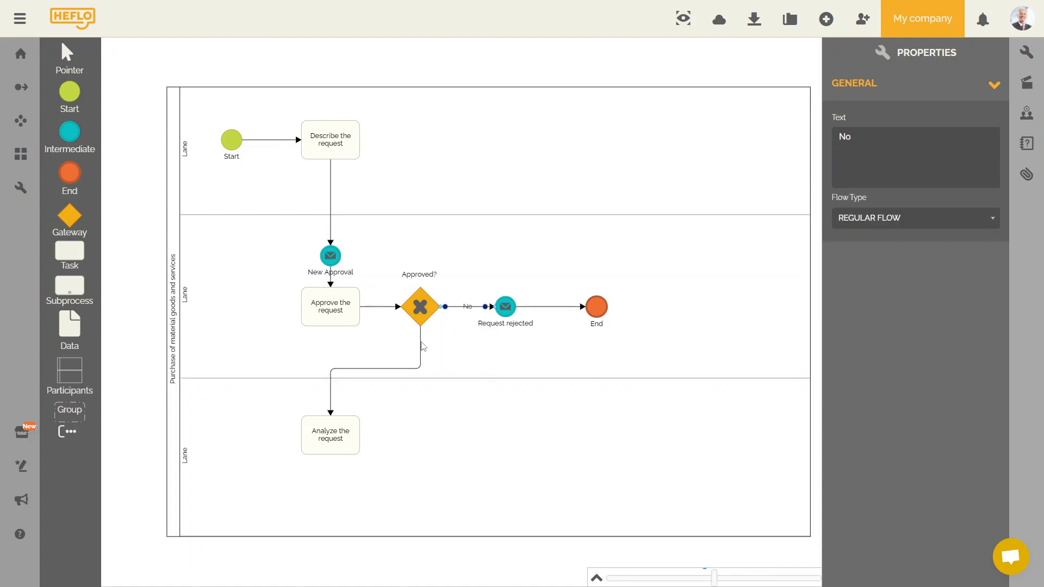
double_click(421, 348)
type("Yes")
key("Return")
Step: Add an exclusive gateway after the Analyze the request task and name it "Proceed with the request?"
left_click(334, 442)
left_click_drag(373, 463, 425, 405)
double_click(422, 461)
type("Proceed with the request?")
key("Return")
Step: From the Proceed with the request? gateway, add an end event below it and a task after it in the same lane
left_click_drag(453, 469, 454, 505)
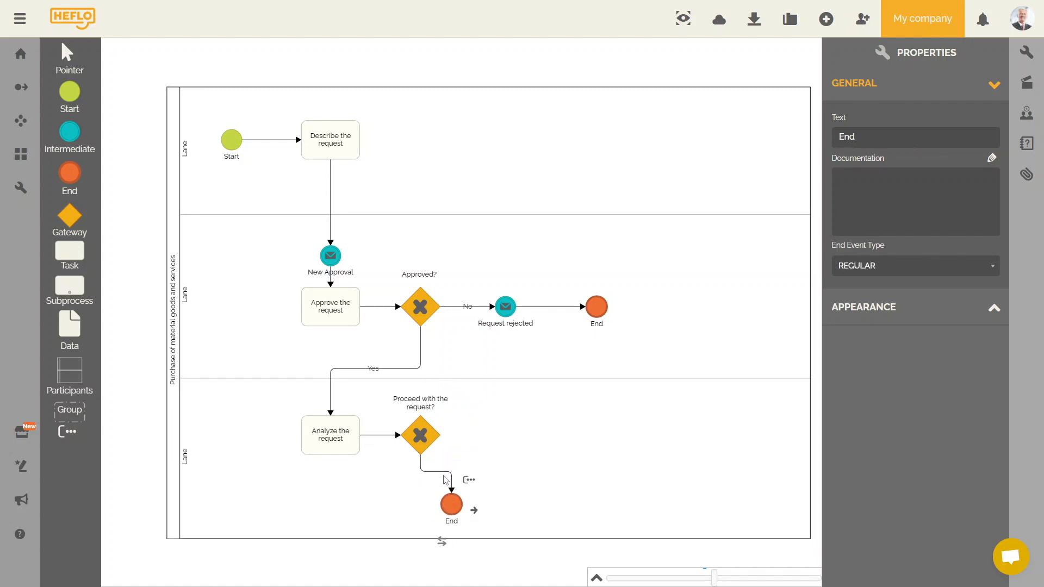
left_click(424, 438)
left_click_drag(461, 399, 511, 447)
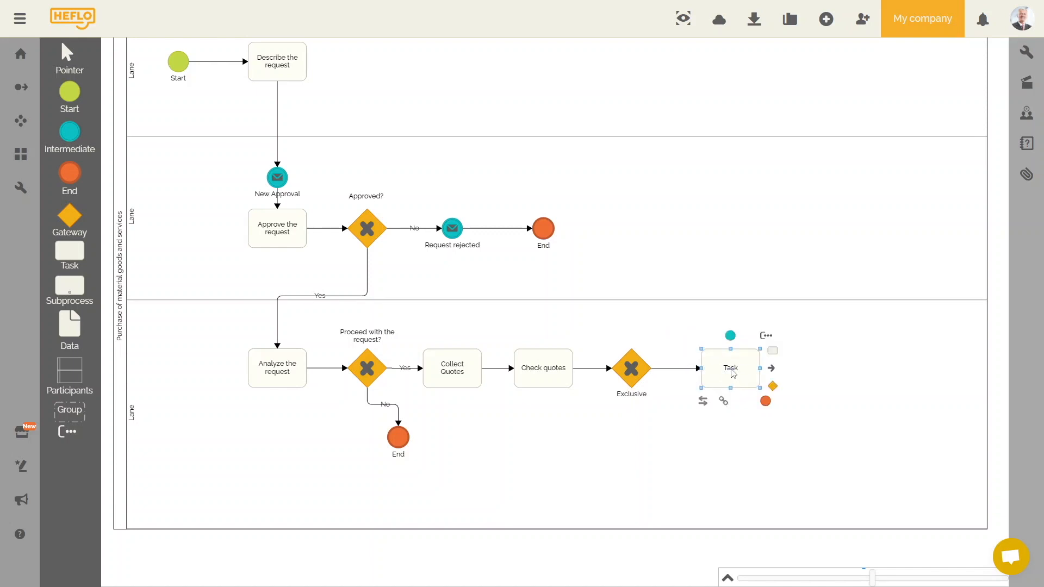
Step: Name the task after the last exclusive gateway "Make the purchase" and add another connected task below that gateway
double_click(740, 369)
type("Make the purchase")
left_click(632, 368)
left_click_drag(664, 350, 636, 468)
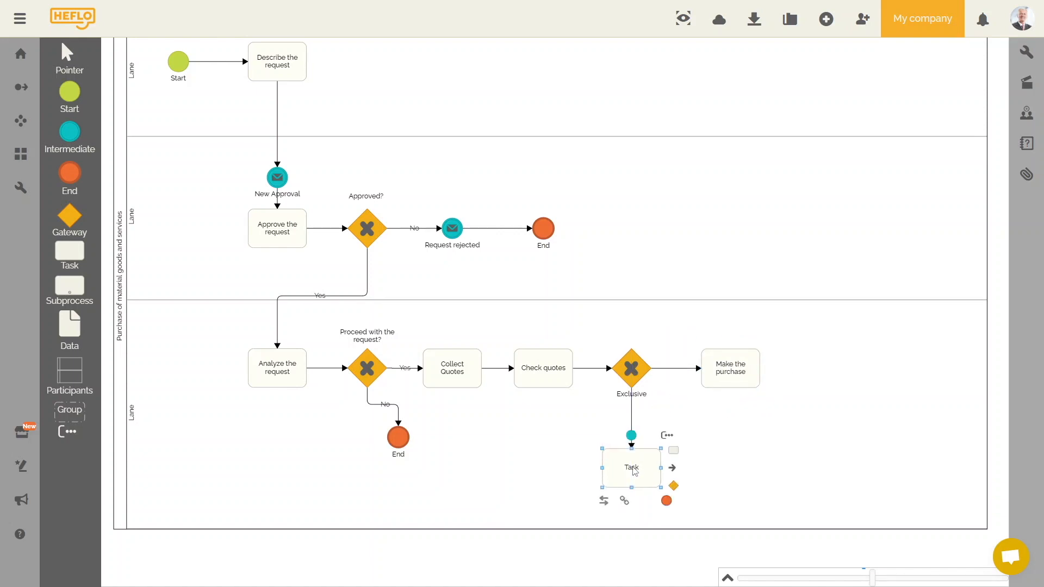
Step: Name the task below the last exclusive gateway "Register supplier" and label the gateway's flow to Make the purchase "Registered"
double_click(642, 469)
type("Register supplier")
double_click(677, 370)
type("Regis")
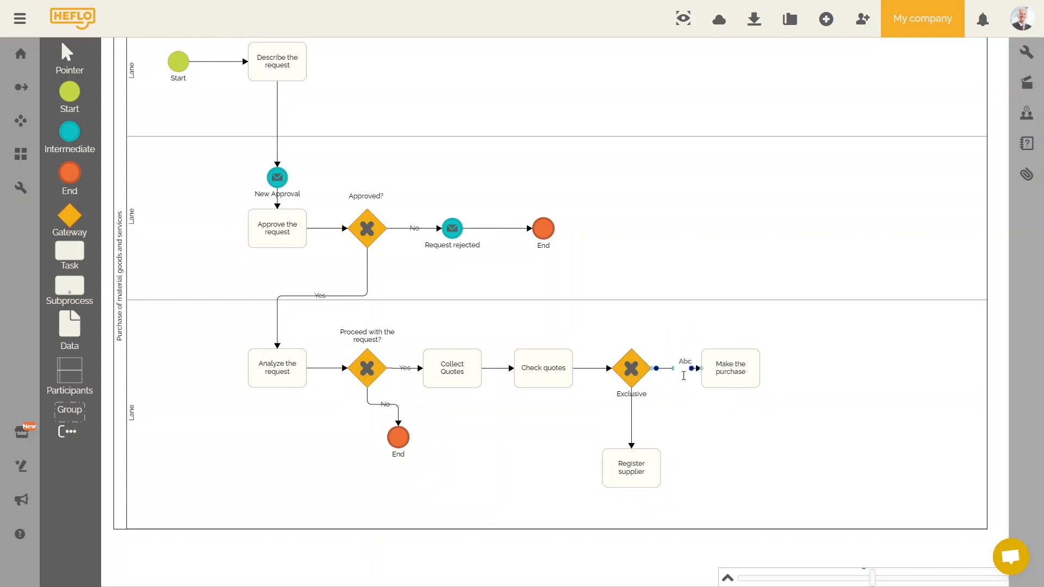
type("tered")
key("Return")
left_click(721, 428)
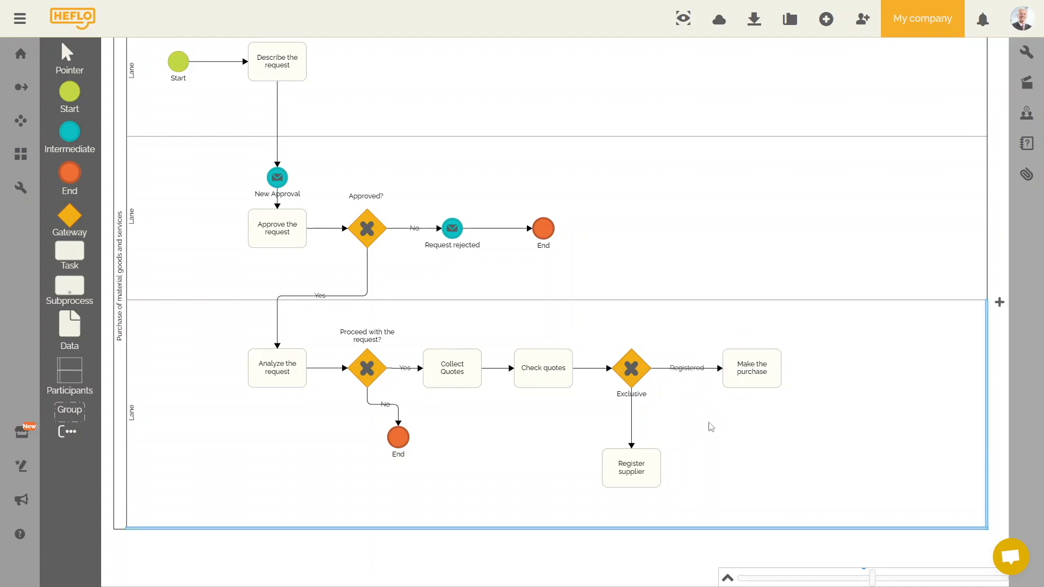
Step: Label the gateway's flow to the Register supplier task "New supplier"
left_click(633, 417)
left_click(642, 414)
type("New supplier")
left_click(700, 446)
Step: Move the last exclusive gateway's label above its symbol and rename the gateway "Supplier status"
left_click_drag(645, 395, 644, 344)
double_click(644, 344)
left_click_drag(653, 346, 640, 347)
key("ctrl+a")
type("Supplier status")
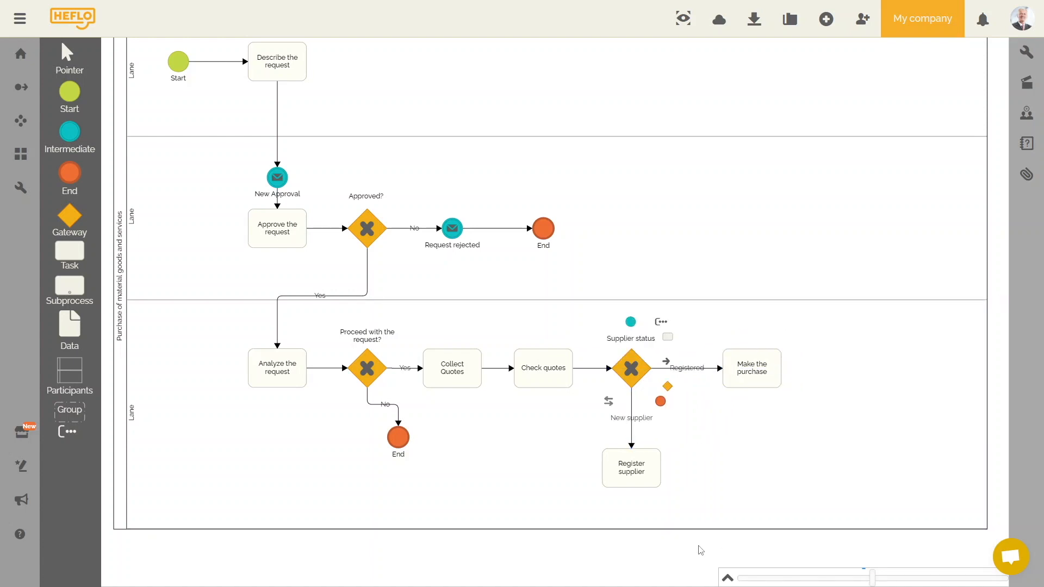
left_click(697, 550)
Step: Add an intermediate event after the Make the purchase task and widen the pool
left_click(681, 367)
left_click(704, 329)
left_click(827, 404)
left_click_drag(922, 410, 989, 410)
Step: Make the event after Make the purchase a Message event with Throw behavior and name it "Purchase made"
left_click(764, 367)
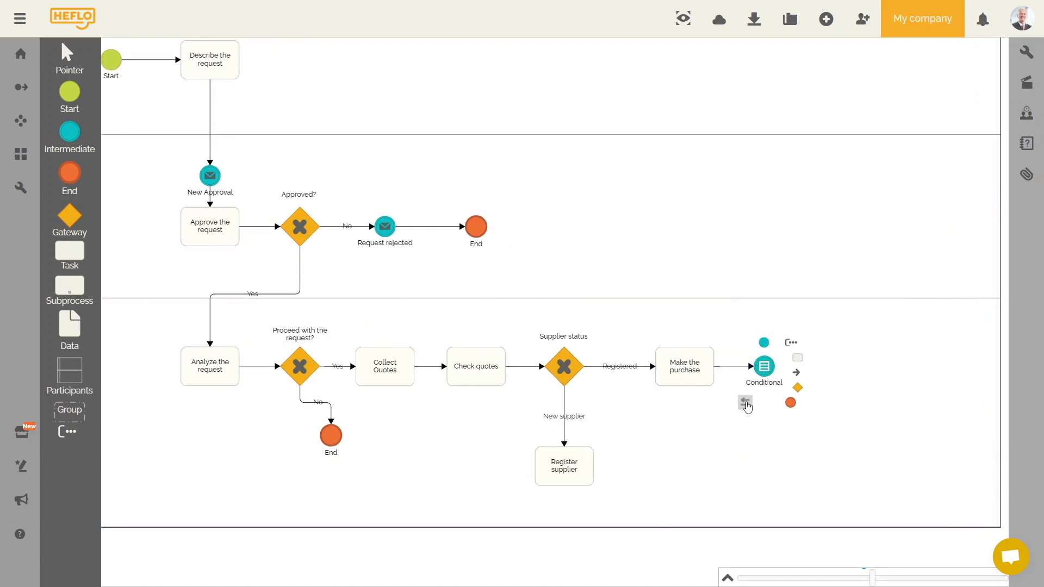
left_click(748, 403)
left_click(761, 427)
left_click(1023, 61)
left_click(839, 266)
left_click(849, 301)
double_click(870, 136)
type("Purchase made")
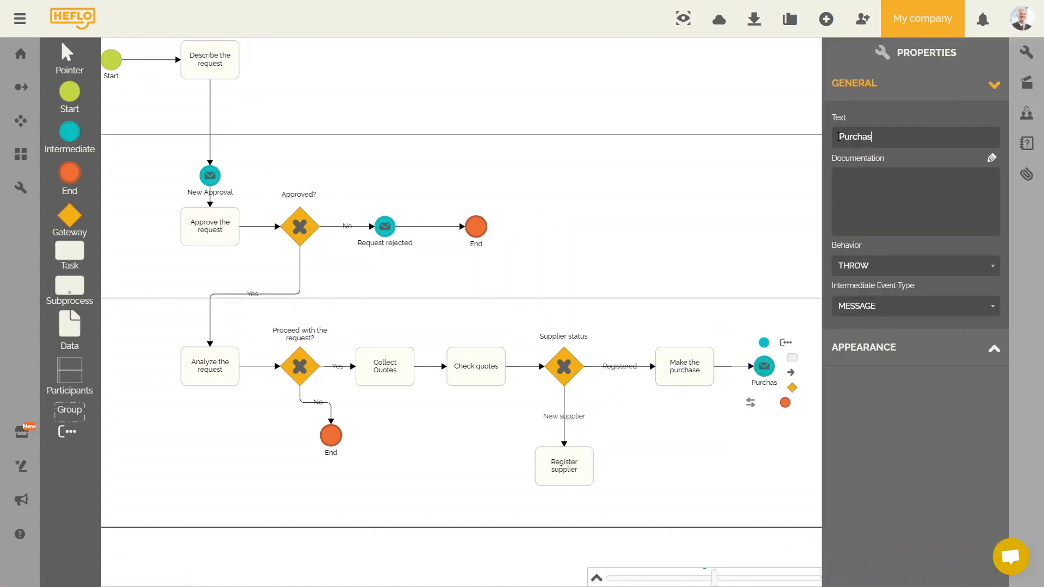
left_click(703, 497)
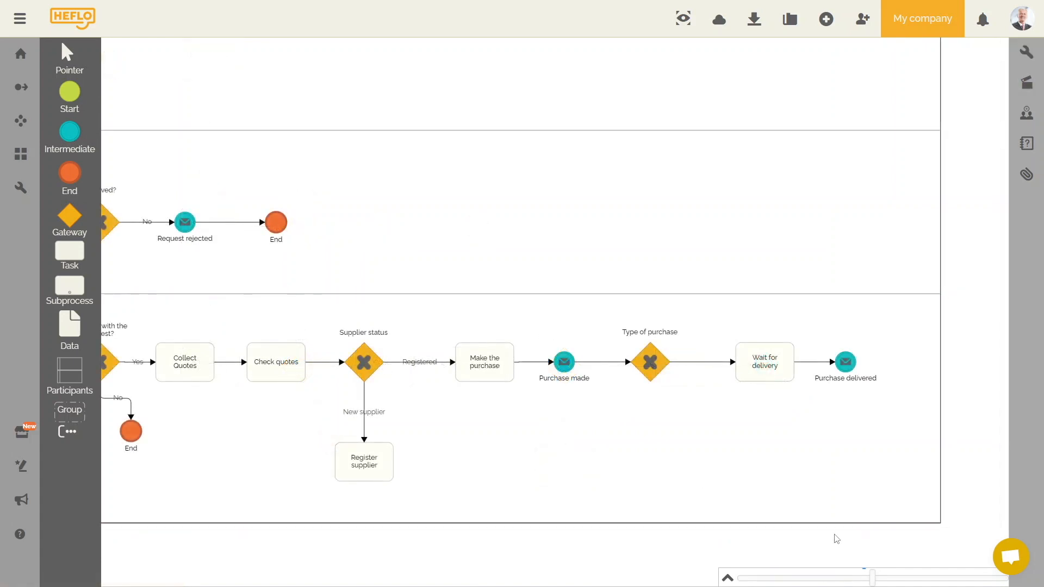
Step: Add an end event after the Purchase delivered event and widen the pool to make room for it
left_click(846, 363)
left_click(886, 399)
left_click(937, 400)
left_click_drag(944, 409, 987, 409)
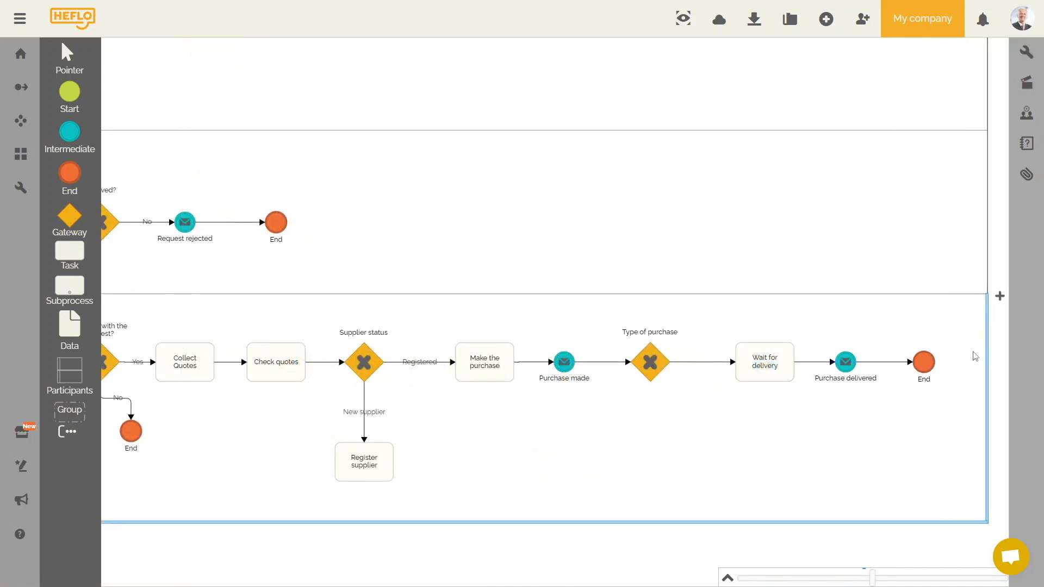
Step: Shift the new end event slightly and connect the bottom of the Type of purchase gateway to its underside
left_click_drag(926, 365, 931, 362)
mouse_move(655, 362)
left_mouse_down()
mouse_move(929, 361)
mouse_move(653, 379)
left_mouse_up()
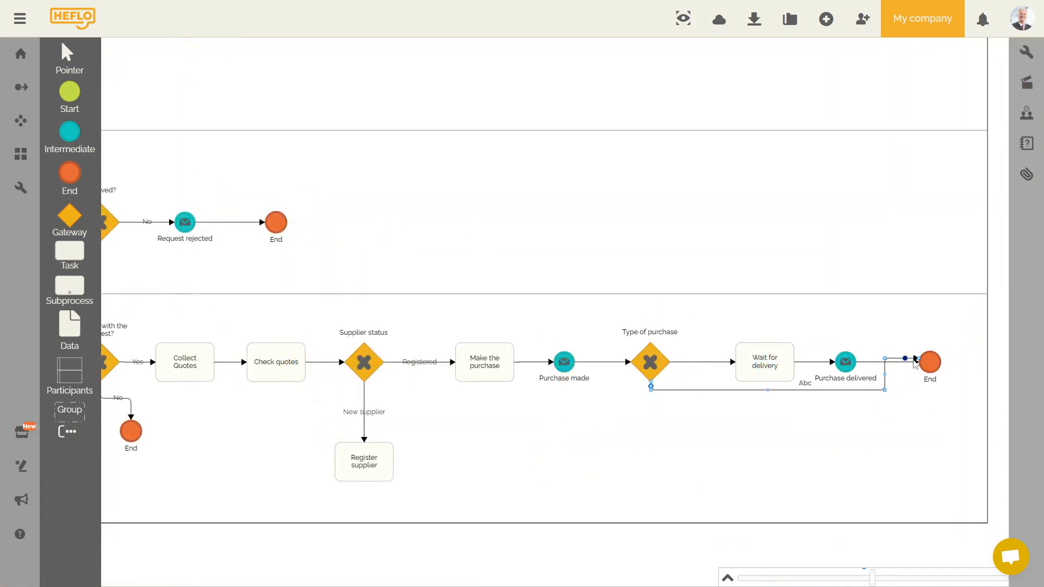
left_click_drag(904, 356, 929, 381)
Step: Label the Type of purchase gateway's flow to Wait for delivery "Material goods" and move that task slightly farther from the gateway
double_click(702, 365)
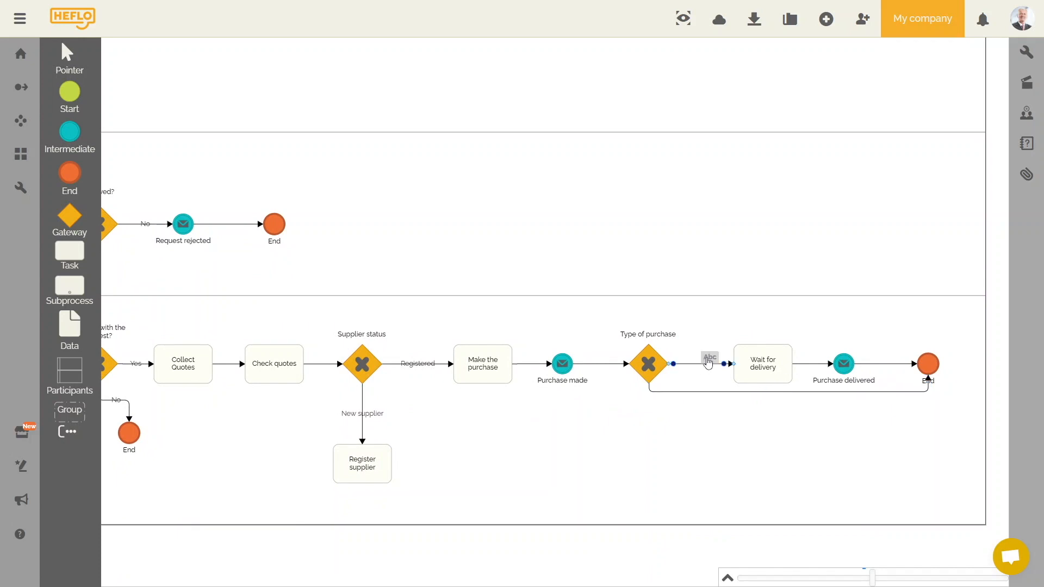
type("Material goods")
left_click(698, 443)
left_click_drag(764, 373, 772, 373)
left_click(741, 390)
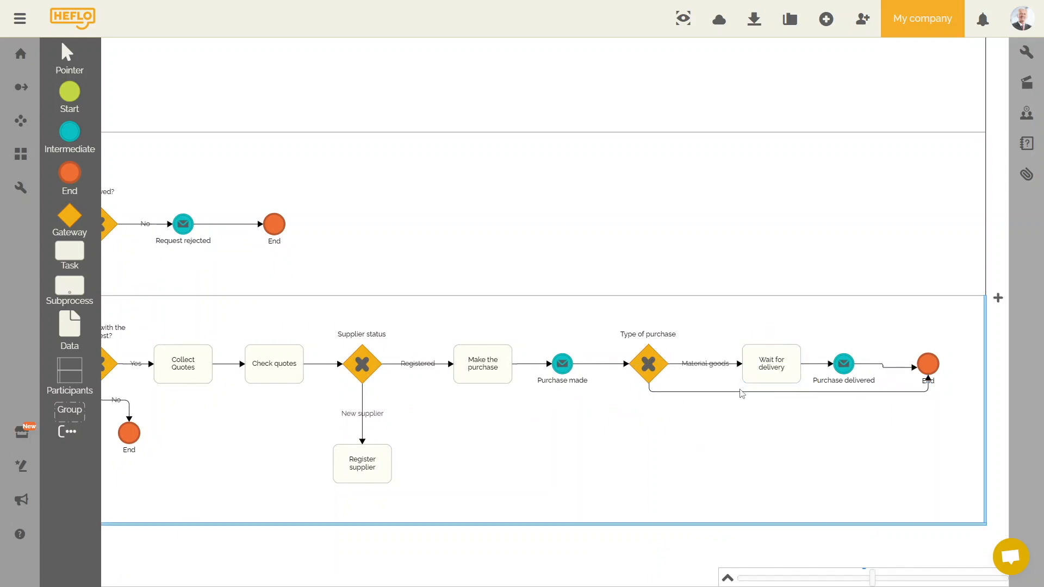
Step: Label the Type of purchase gateway's direct flow to the end event "Services"
left_click(783, 392)
left_click(802, 386)
type("Services")
left_click(794, 429)
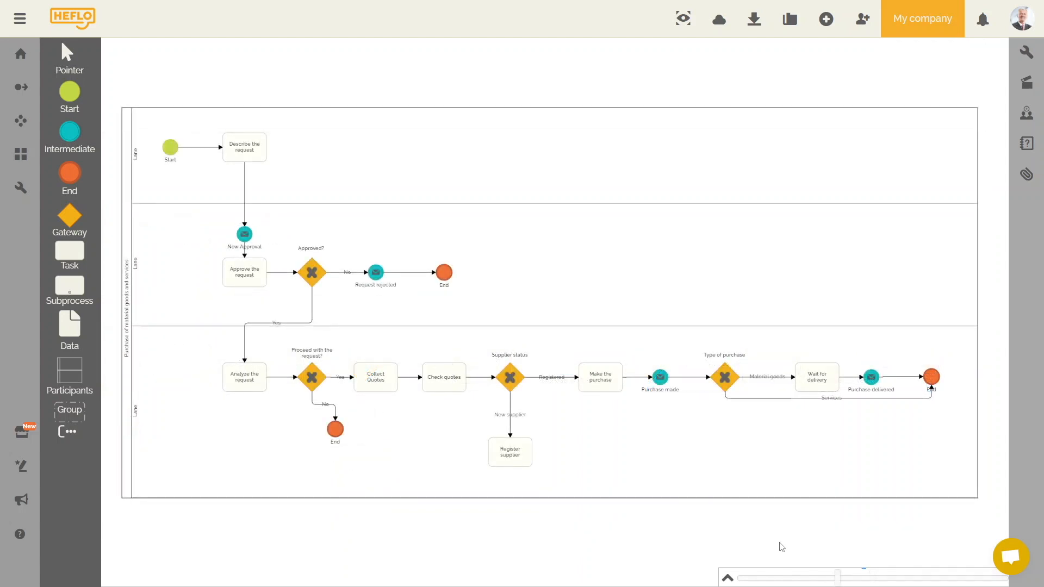
Step: Name the three lanes, from first to last, "Requesters", "Requester Manager" and "Purchasers"
left_click(519, 174)
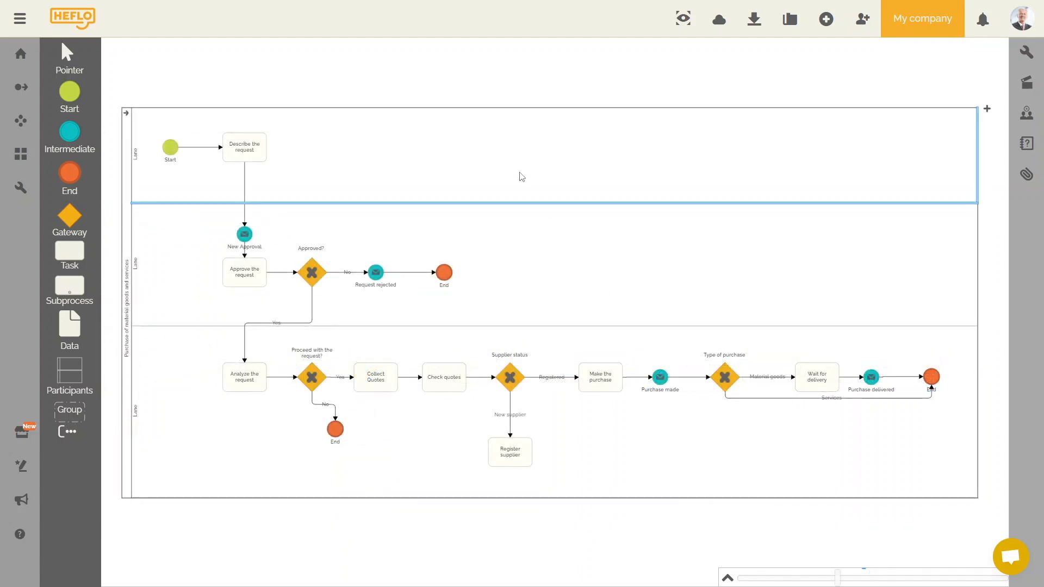
double_click(136, 154)
type("Requesters")
left_click(170, 241)
double_click(135, 265)
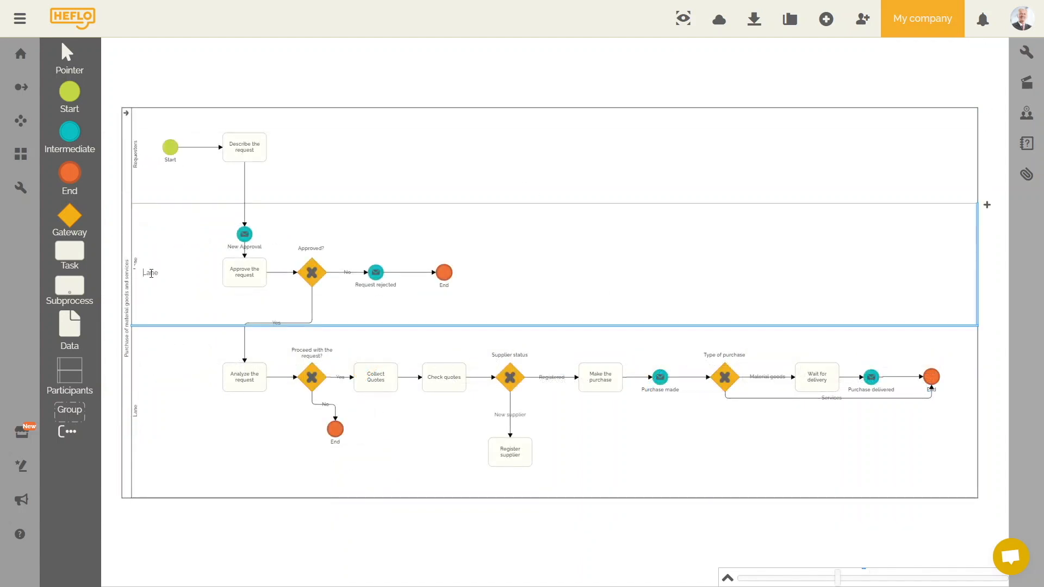
type("Requester Manager")
key("Return")
double_click(137, 416)
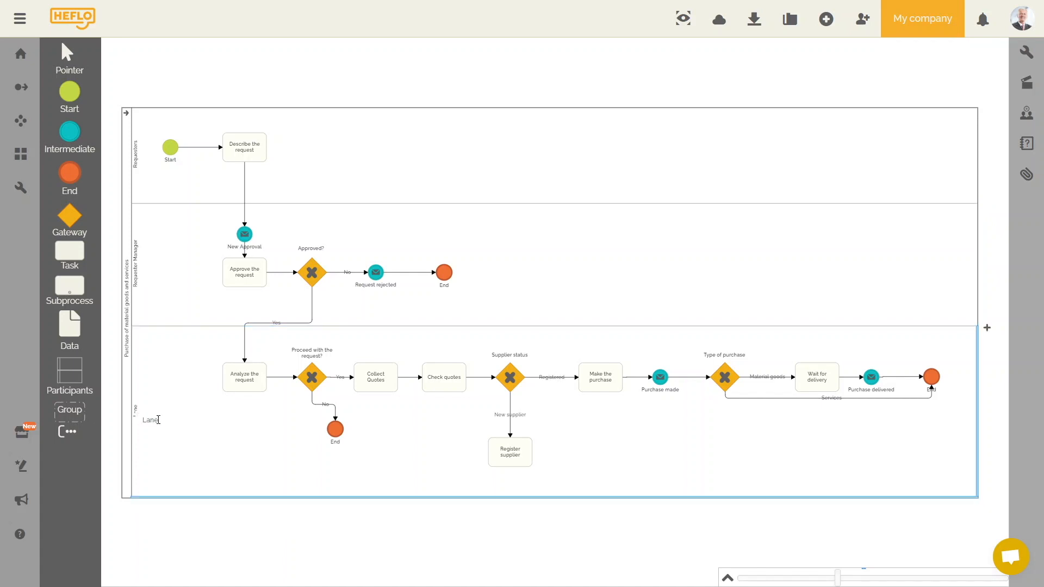
type("Purchasers")
left_click(283, 557)
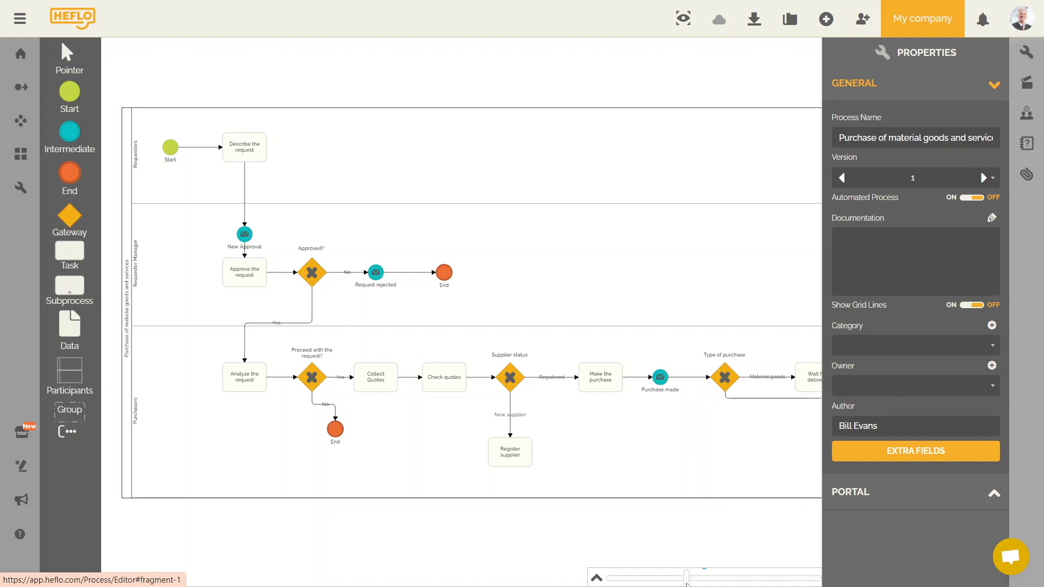
Step: Examine the diagram and the properties of the Requesters lane, the Describe the request task and the Approved? gateway
left_click_drag(689, 580, 705, 580)
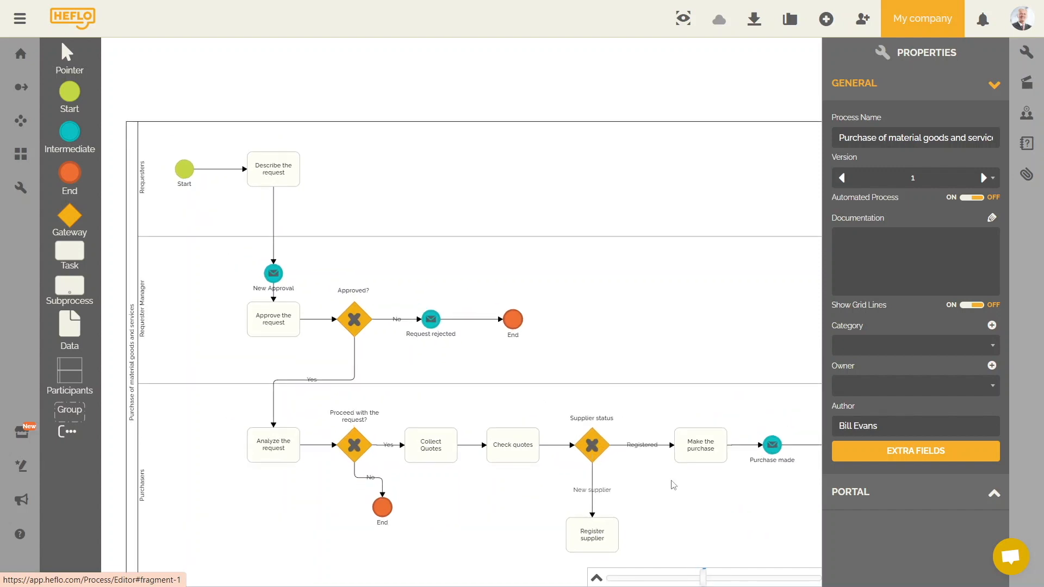
scroll(673, 490, "down", 3)
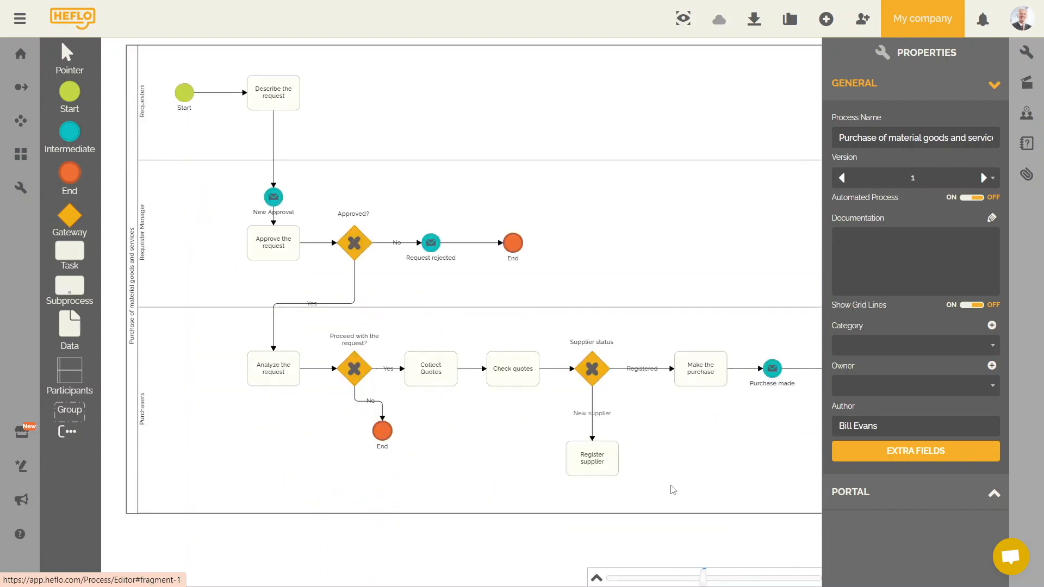
scroll(672, 490, "up", 1)
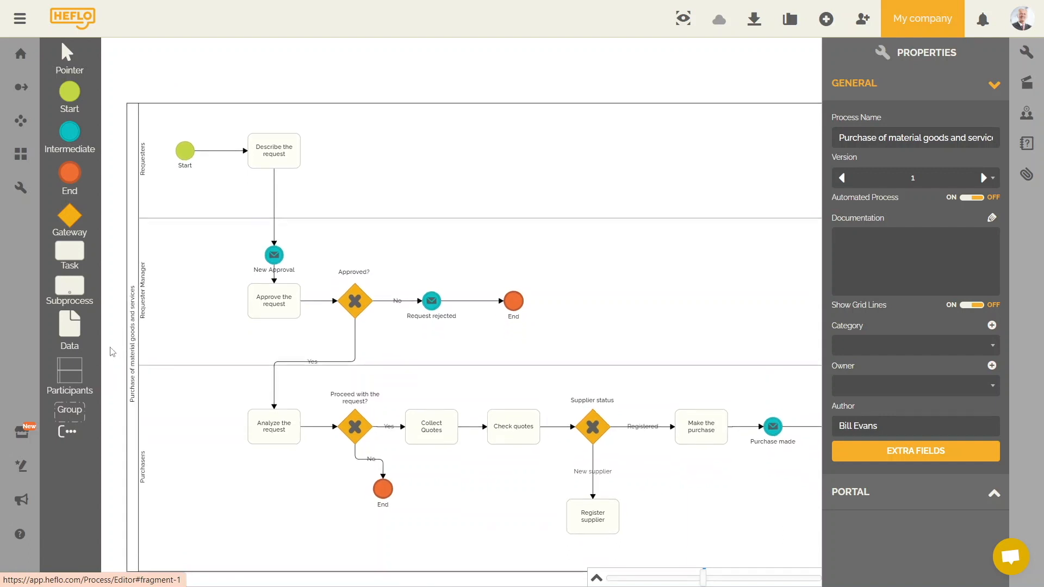
scroll(113, 352, "down", 1)
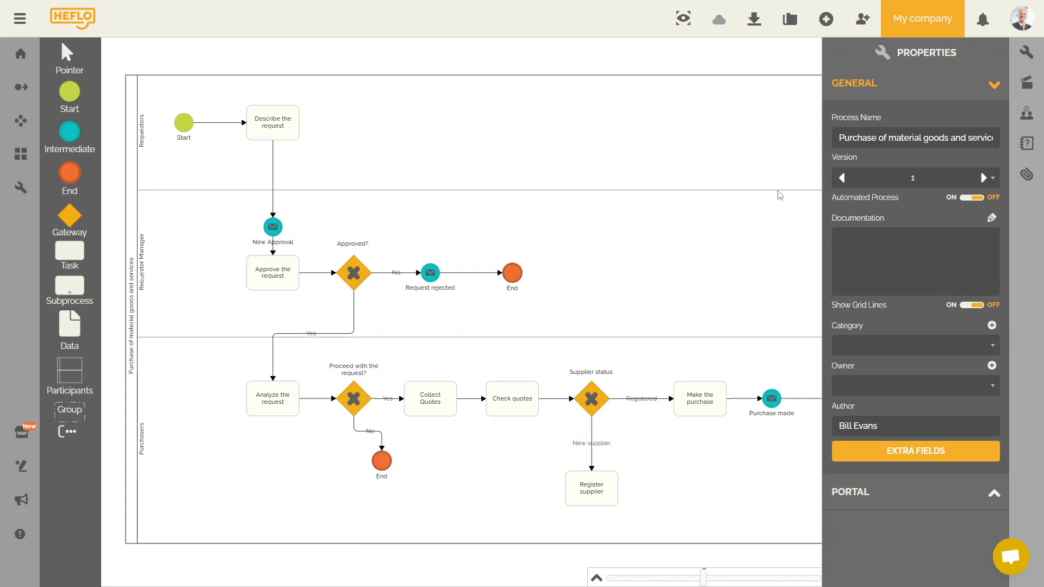
left_click(723, 166)
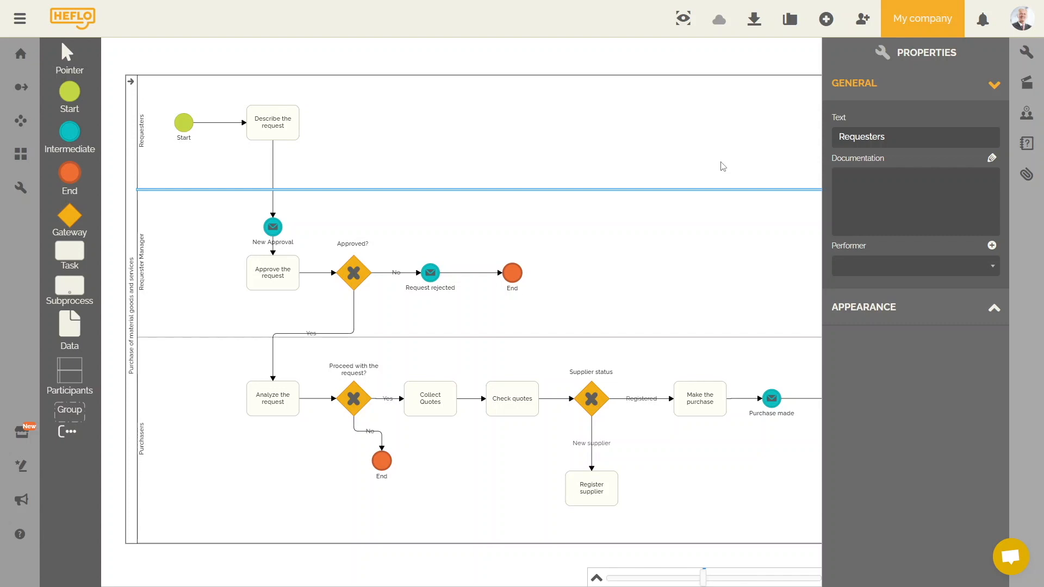
left_click(273, 128)
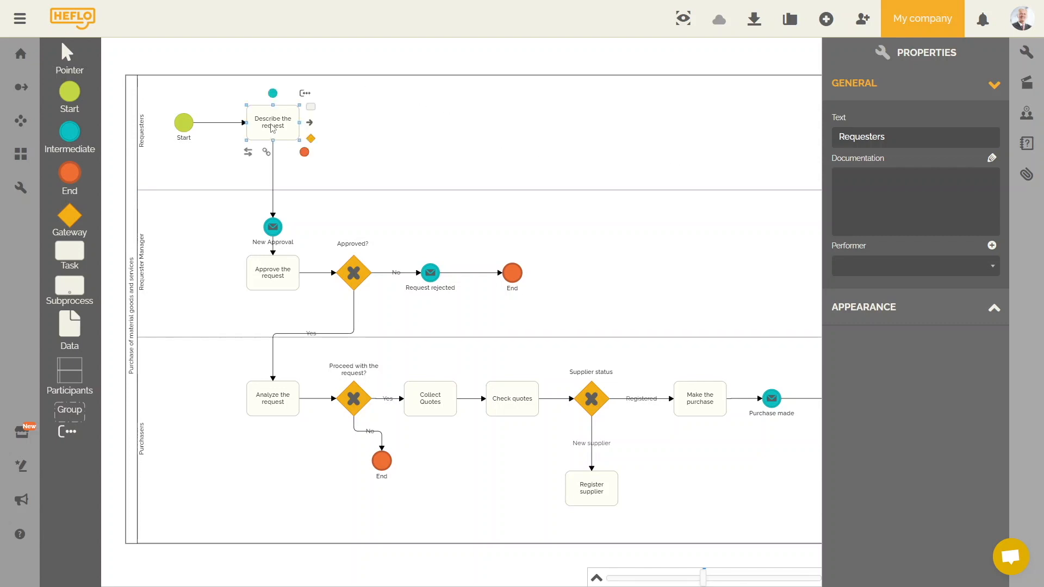
left_click(360, 282)
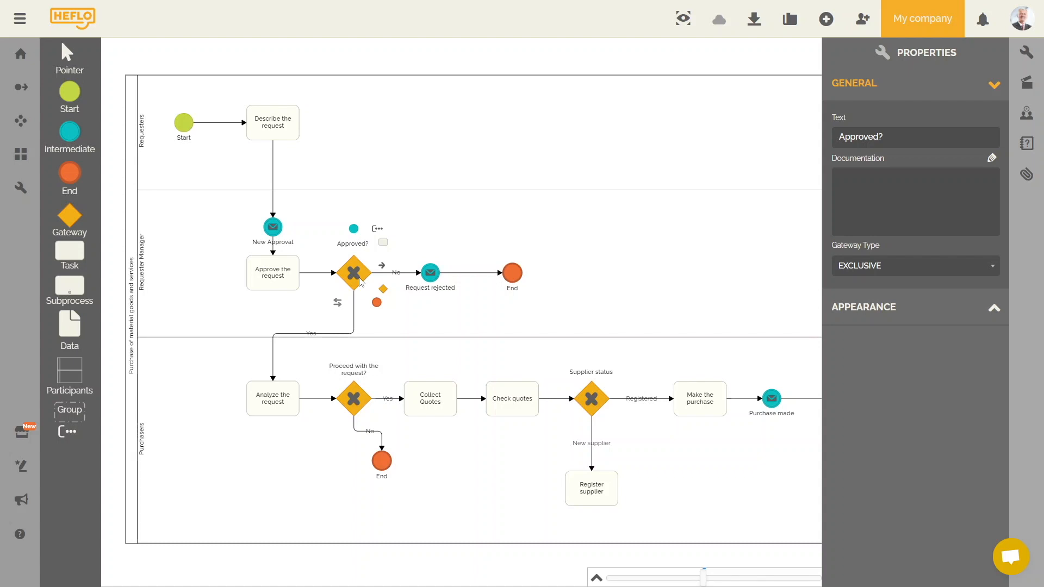
Step: Document the whole process with a paragraph beginning "Purchasing administration is an essential activity for the good management of the company"
left_click(471, 68)
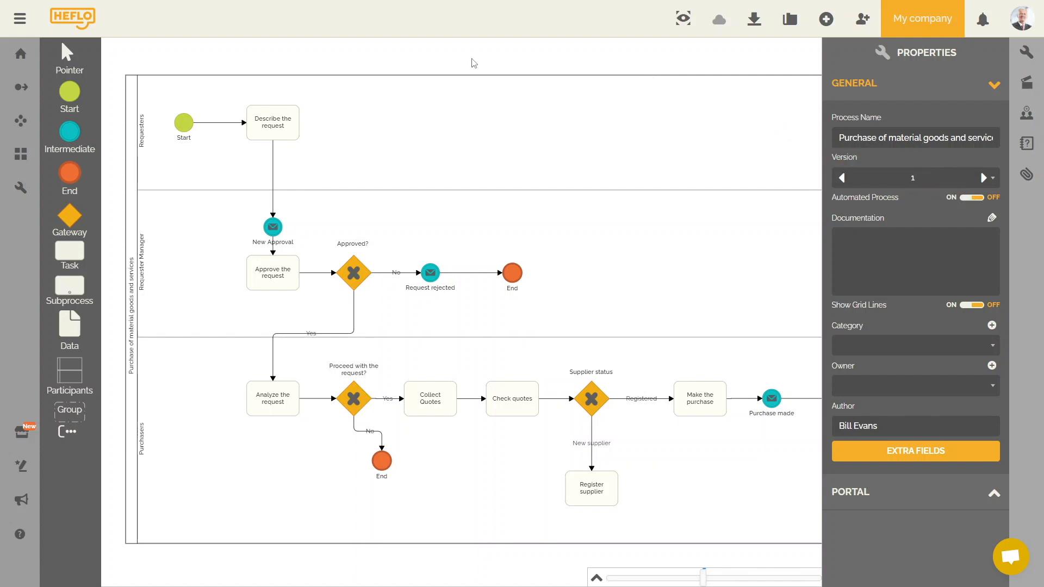
left_click(992, 219)
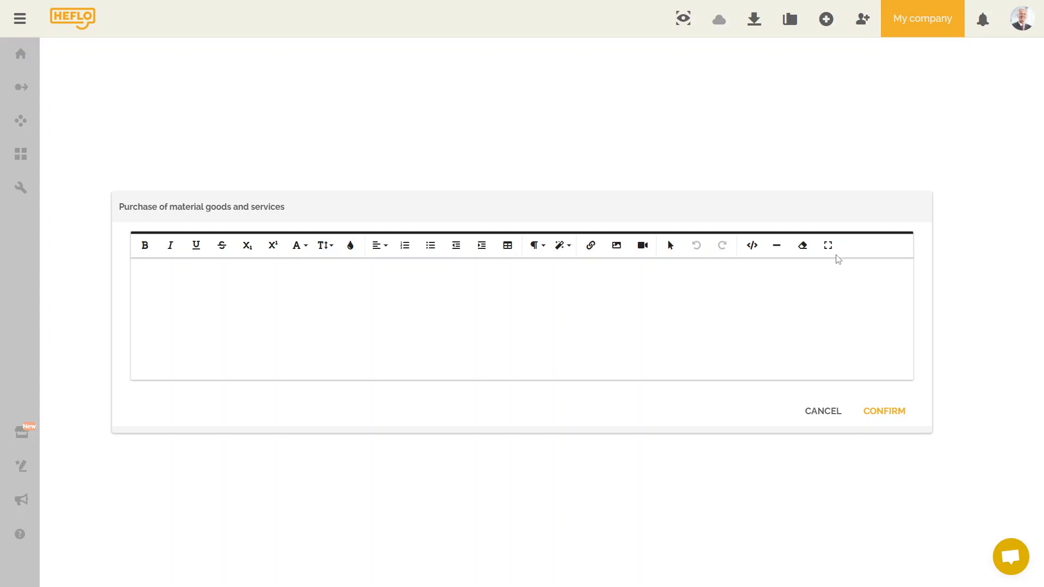
left_click(381, 286)
type("Purchasing")
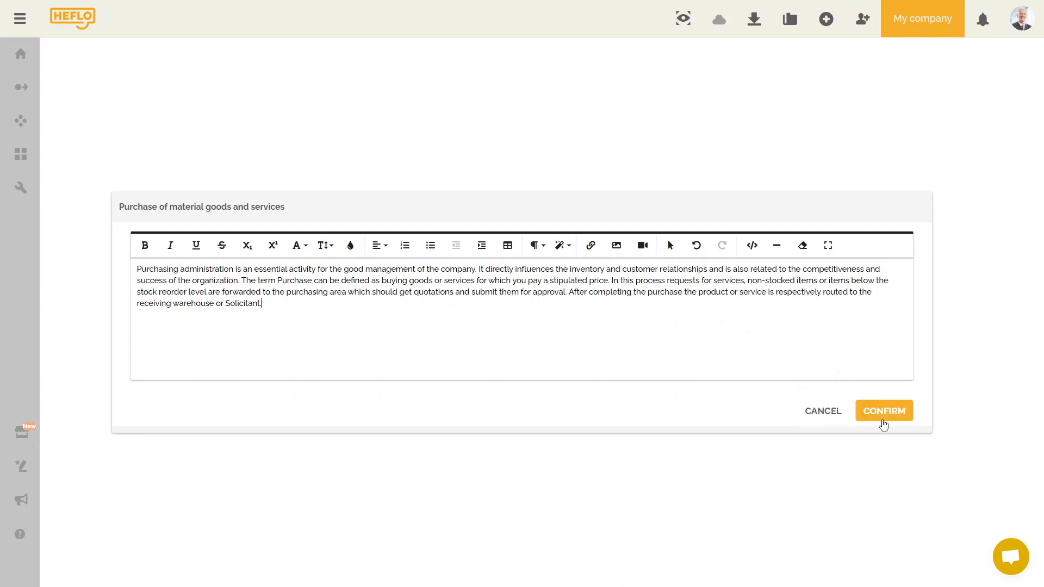
left_click(884, 411)
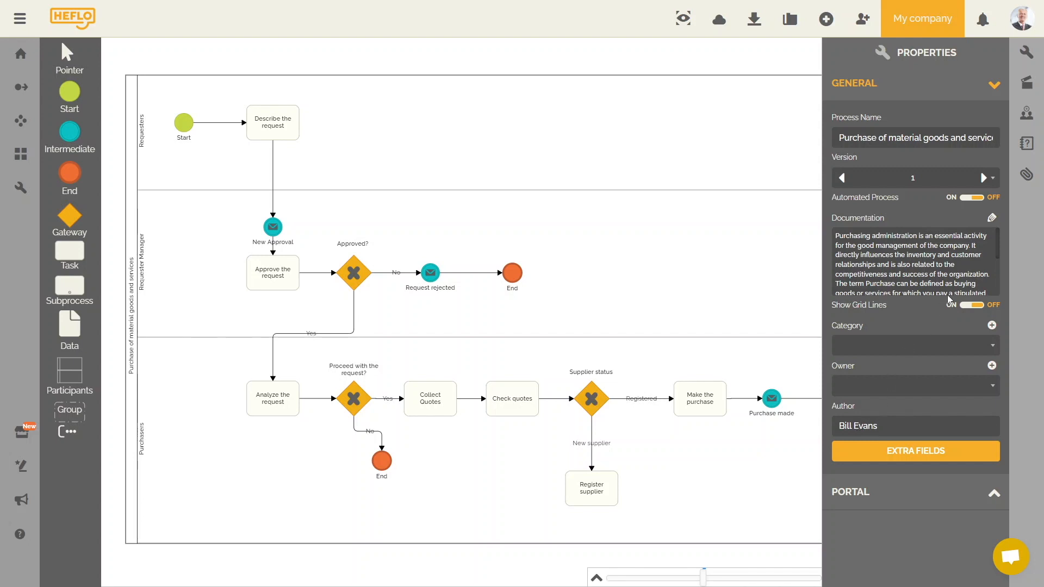
left_click(992, 218)
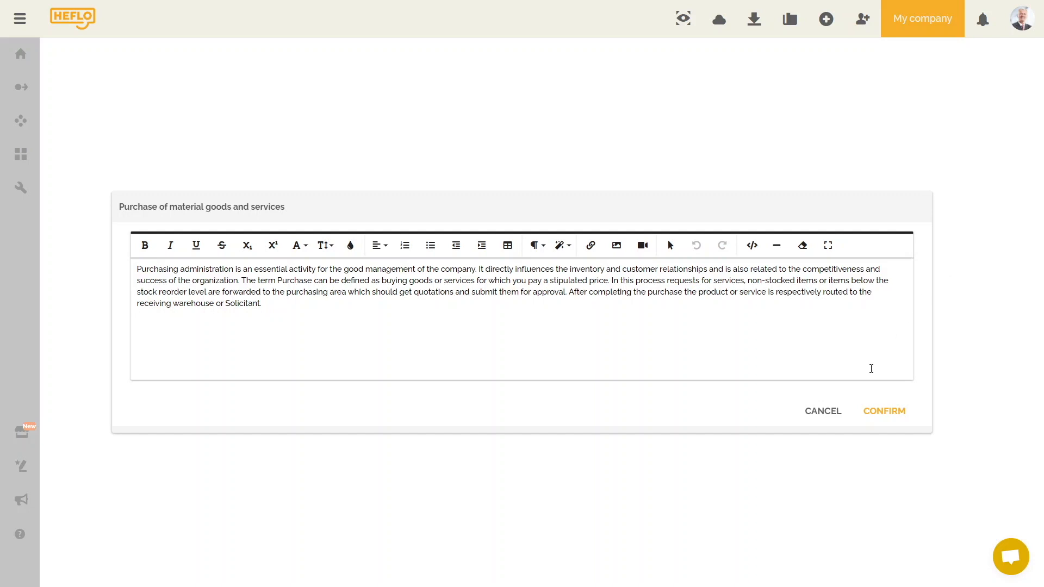
left_click(831, 412)
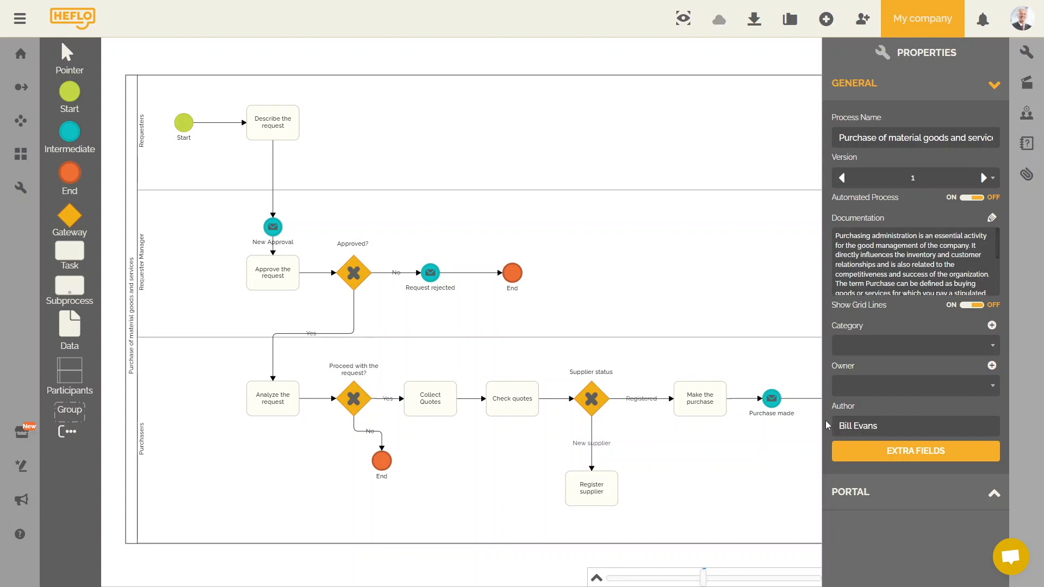
Step: Start a new process category with the description "Supply Chain"
left_click(993, 347)
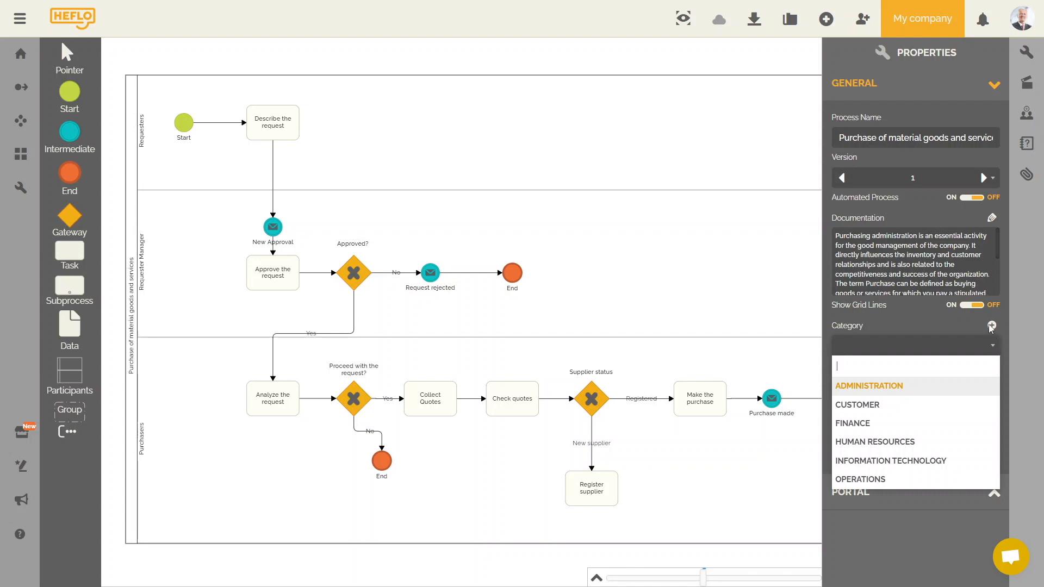
left_click(994, 326)
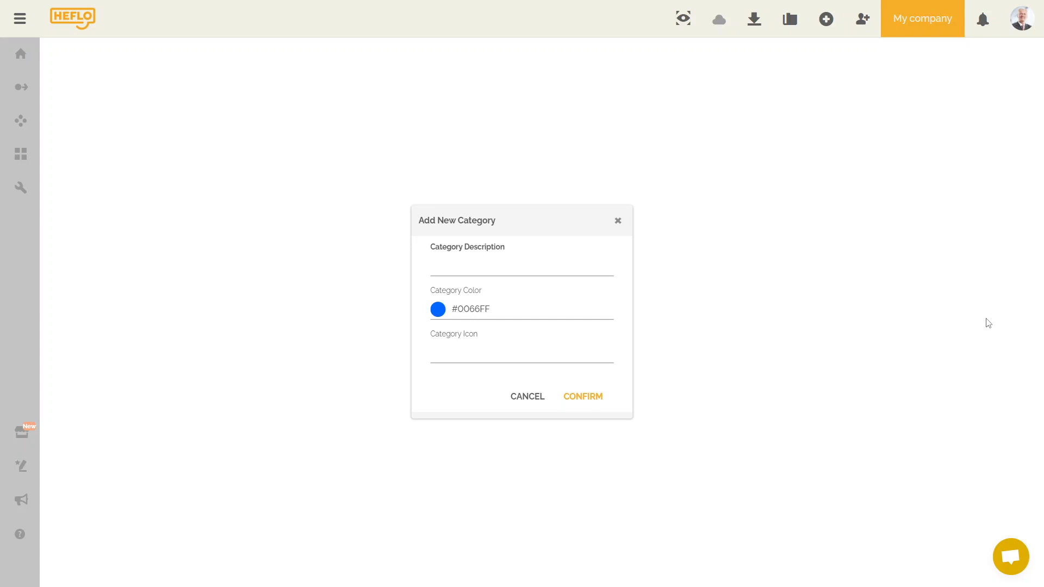
left_click(517, 275)
type("Supply Chain")
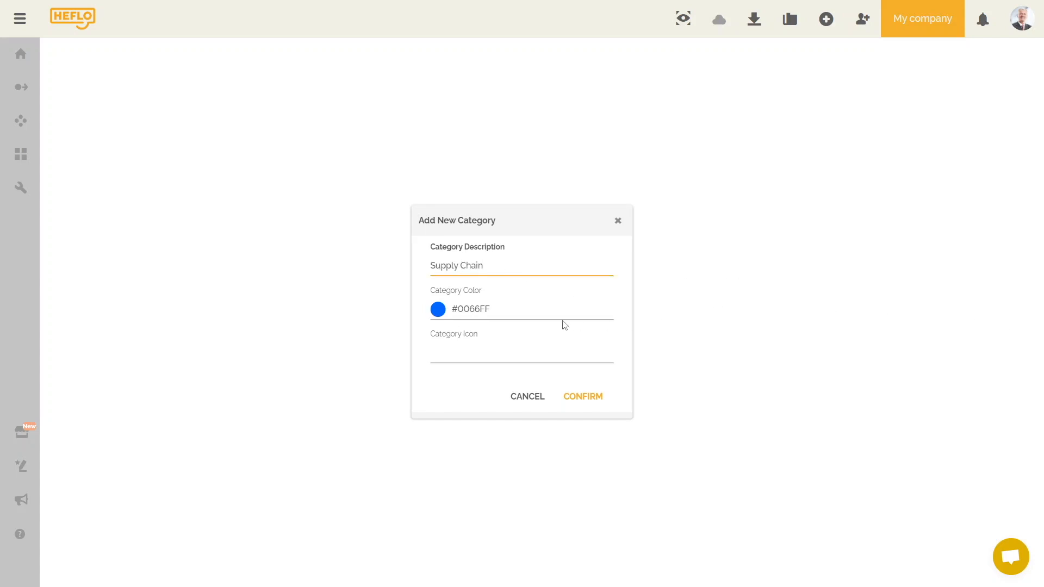
Step: Set the new category's color to the orange swatch #F7AE29
left_click(485, 310)
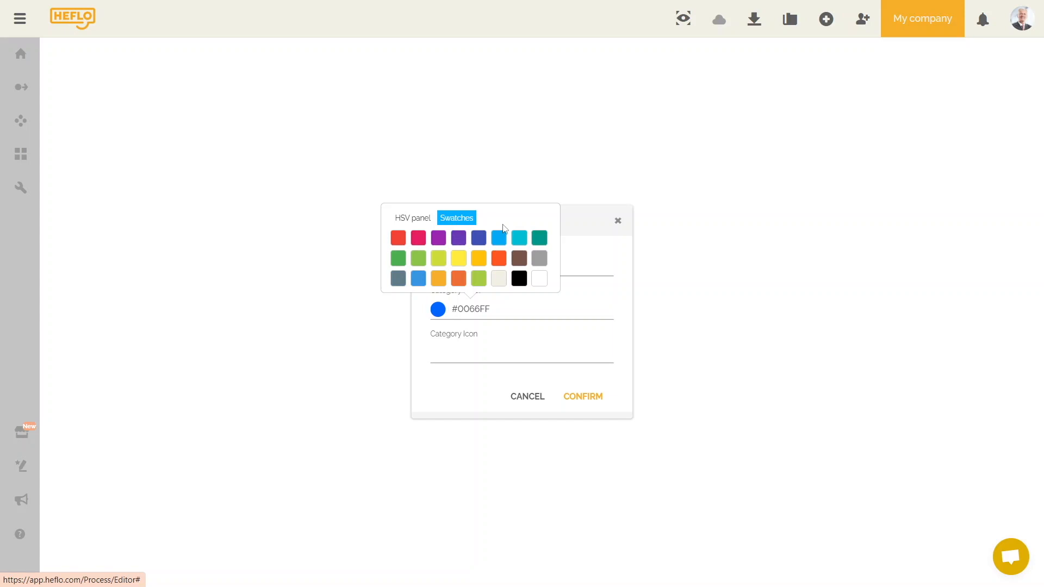
left_click(409, 223)
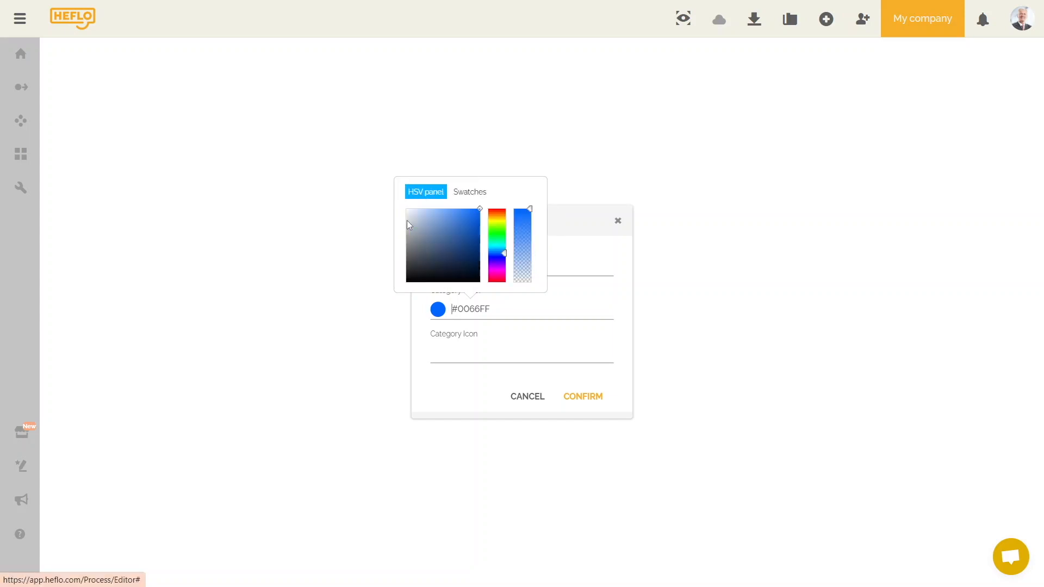
left_click(474, 200)
left_click(480, 260)
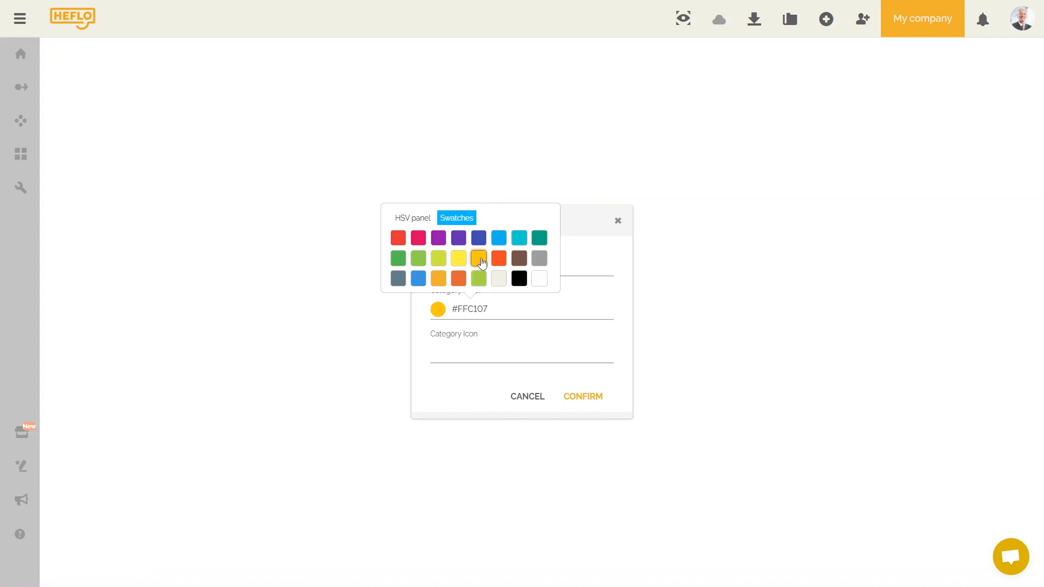
left_click(438, 279)
left_click(518, 312)
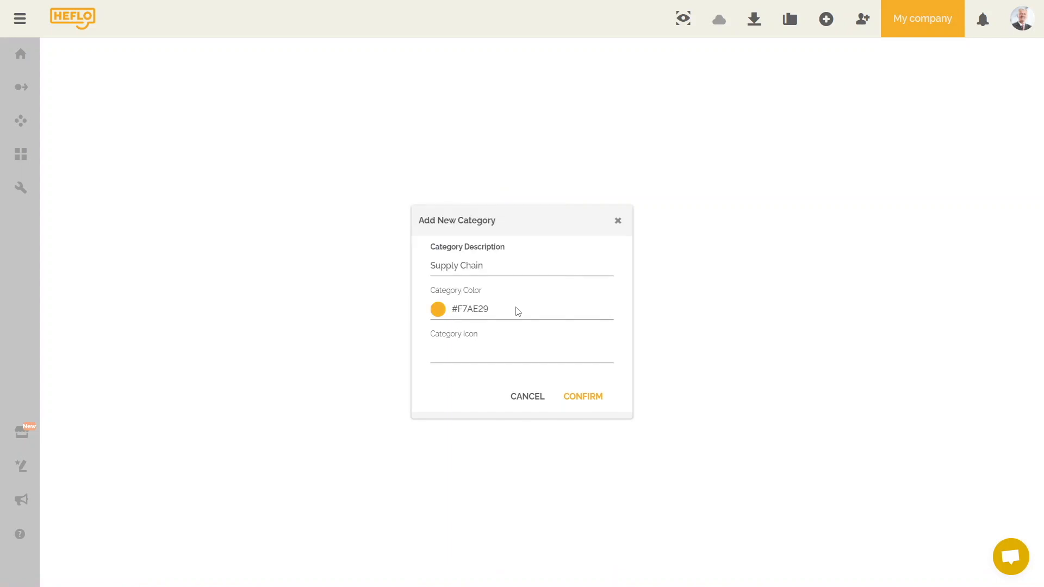
Step: Give the new Supply Chain category the truck icon (fas fa-truck) and save it
left_click(465, 356)
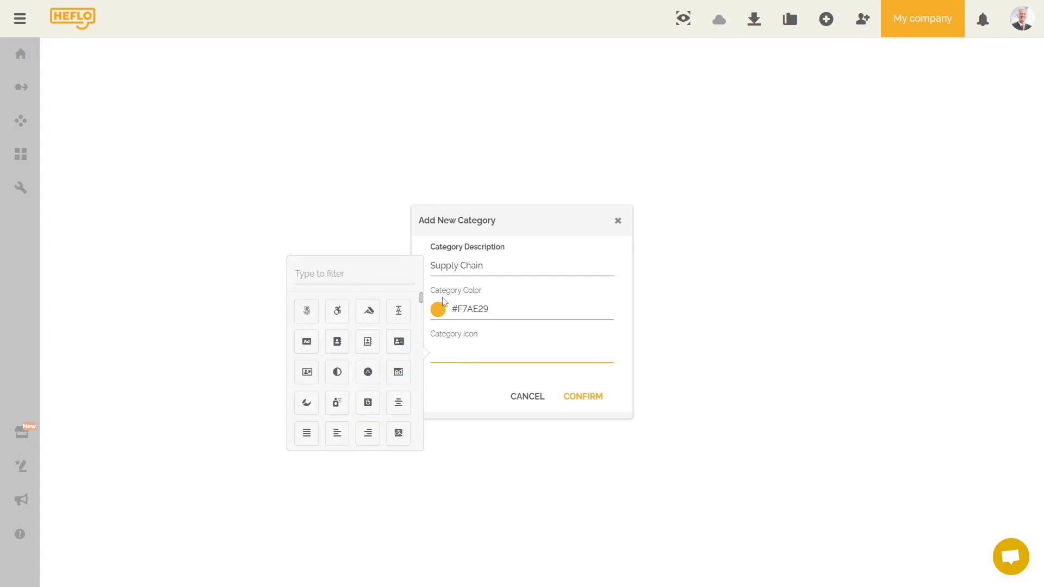
left_click(352, 273)
type("truc")
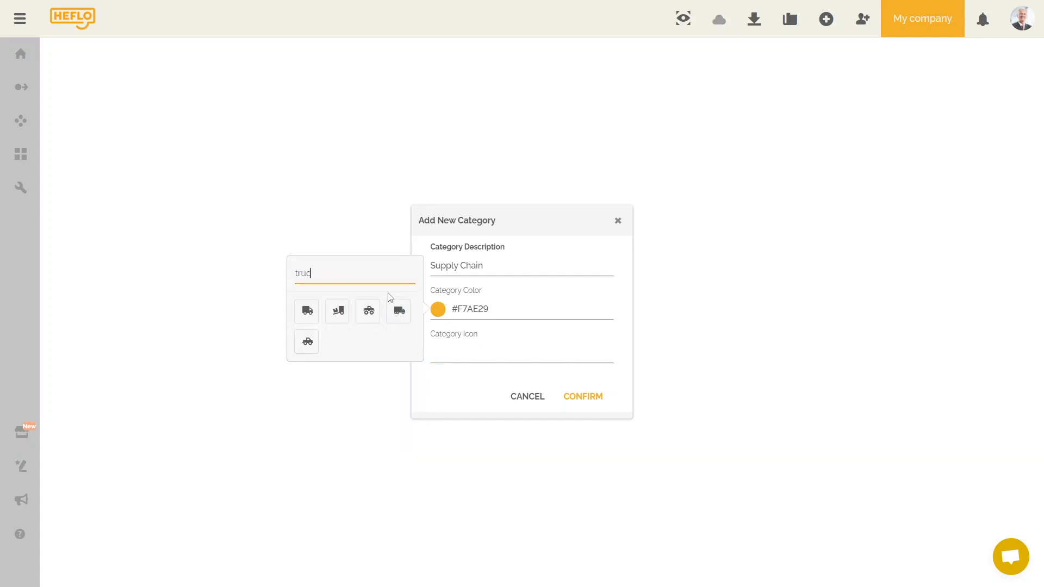
left_click(306, 311)
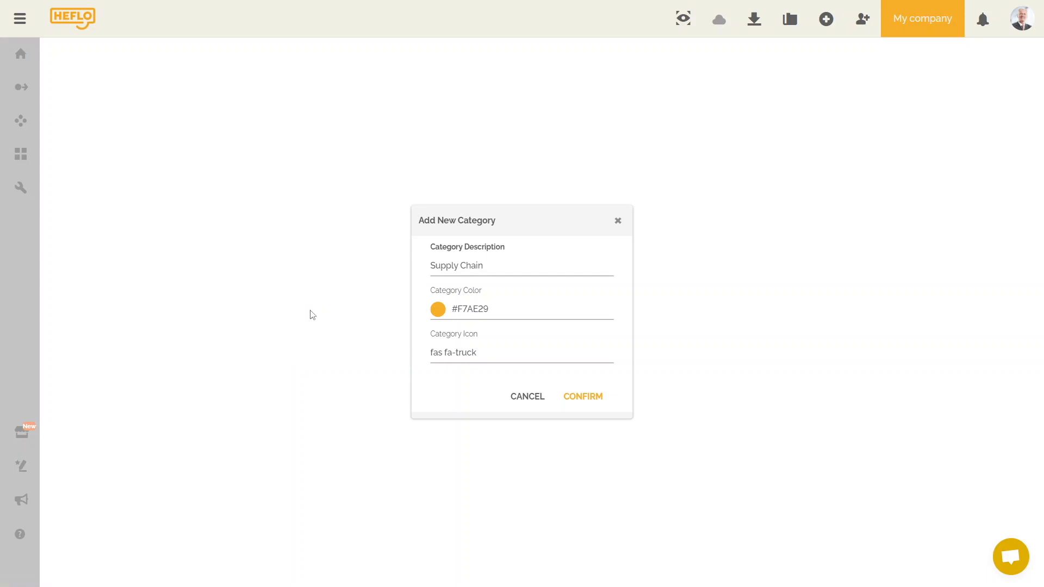
left_click(583, 400)
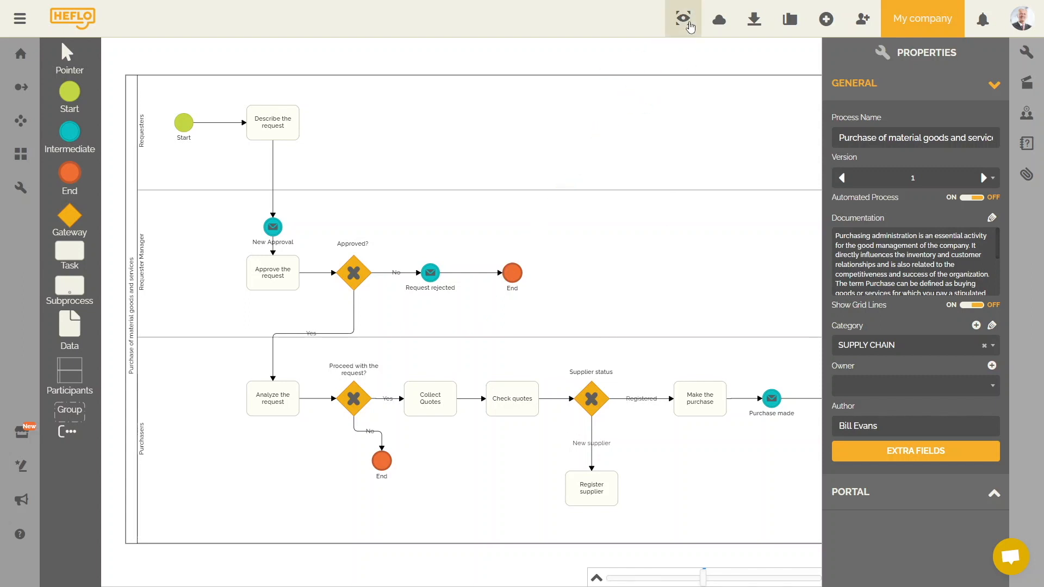
Step: Open the Categories view and look at the Administration category's edit form and the blank form for a new category
left_click(689, 26)
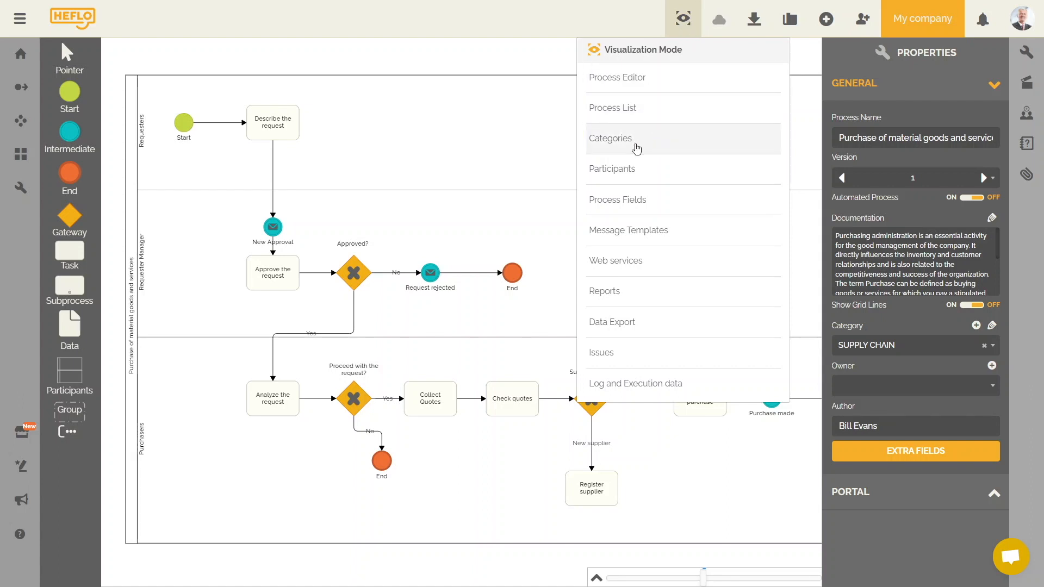
left_click(637, 149)
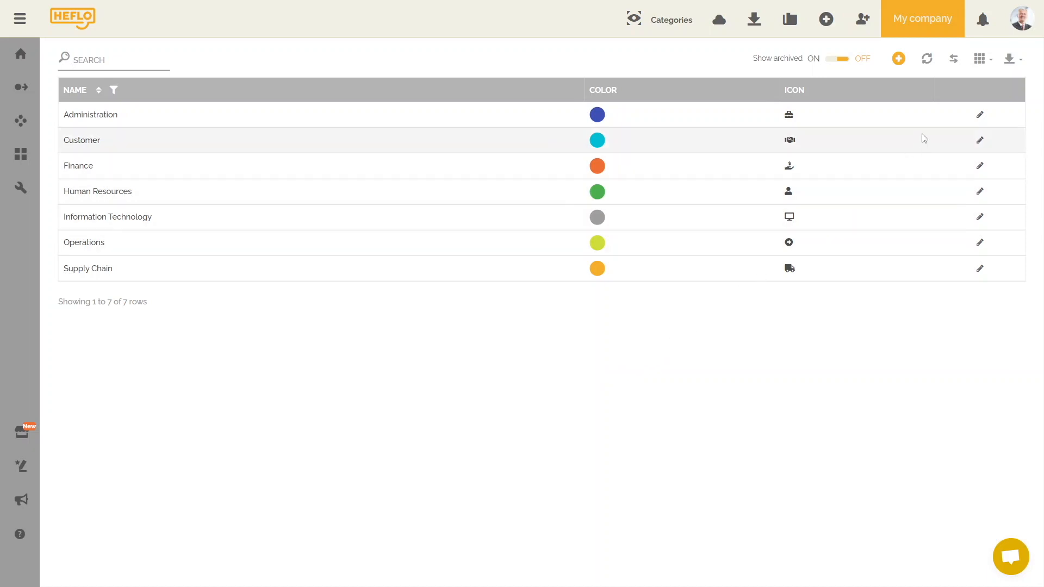
left_click(980, 115)
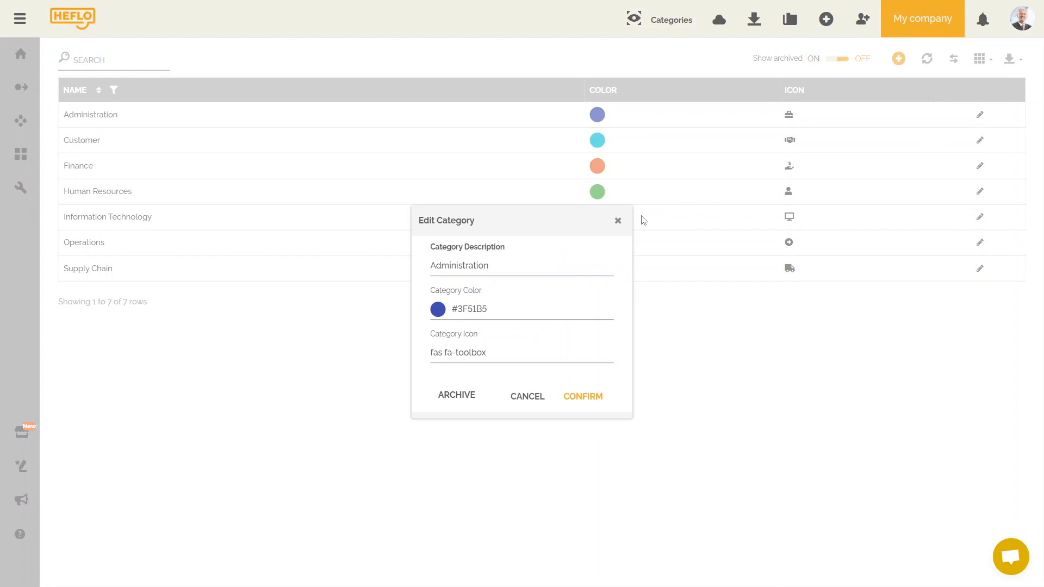
left_click(618, 221)
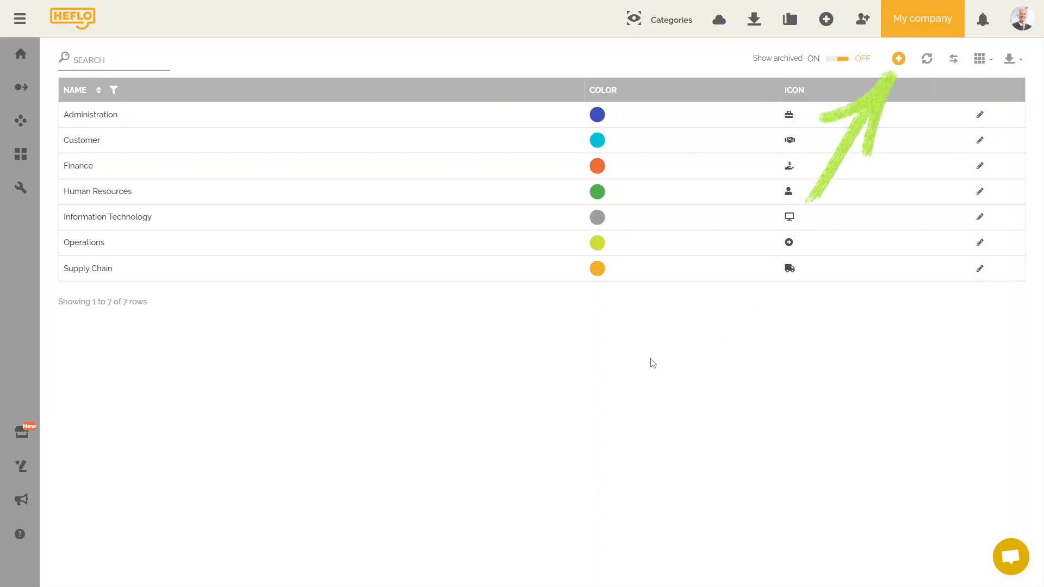
left_click(898, 60)
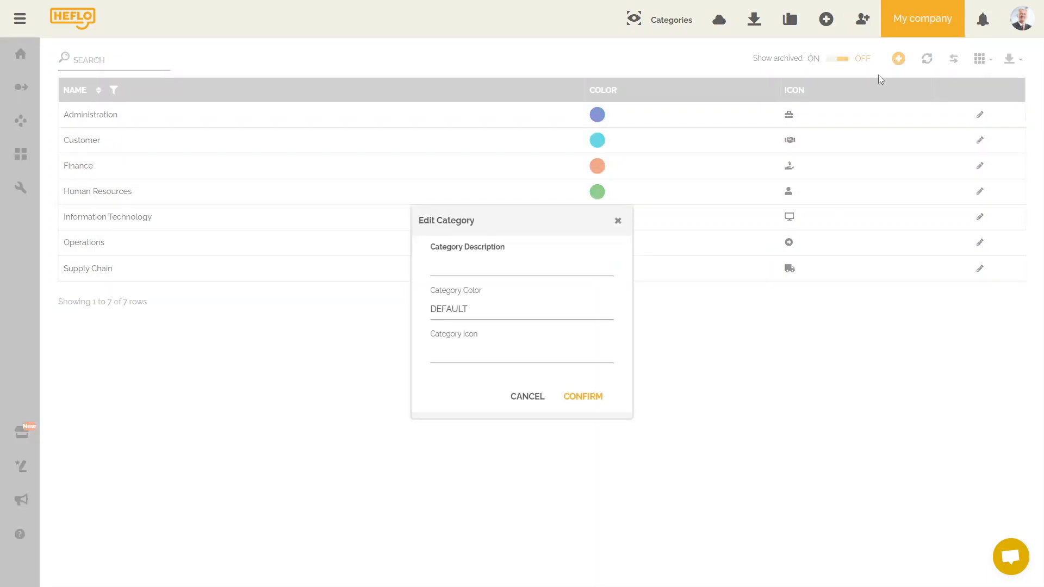
left_click(618, 222)
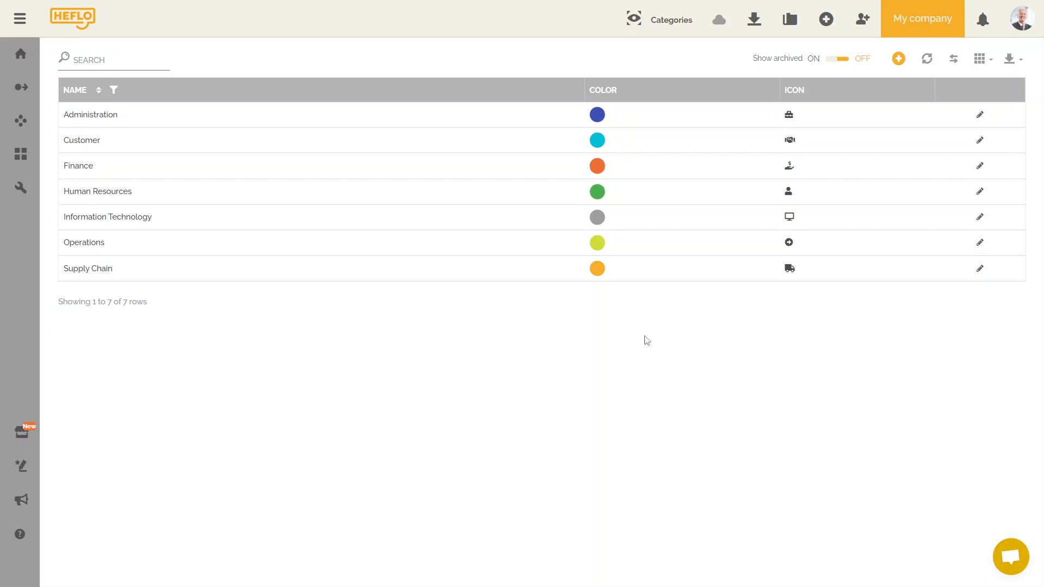
Step: Archive the Operations category
left_click(981, 244)
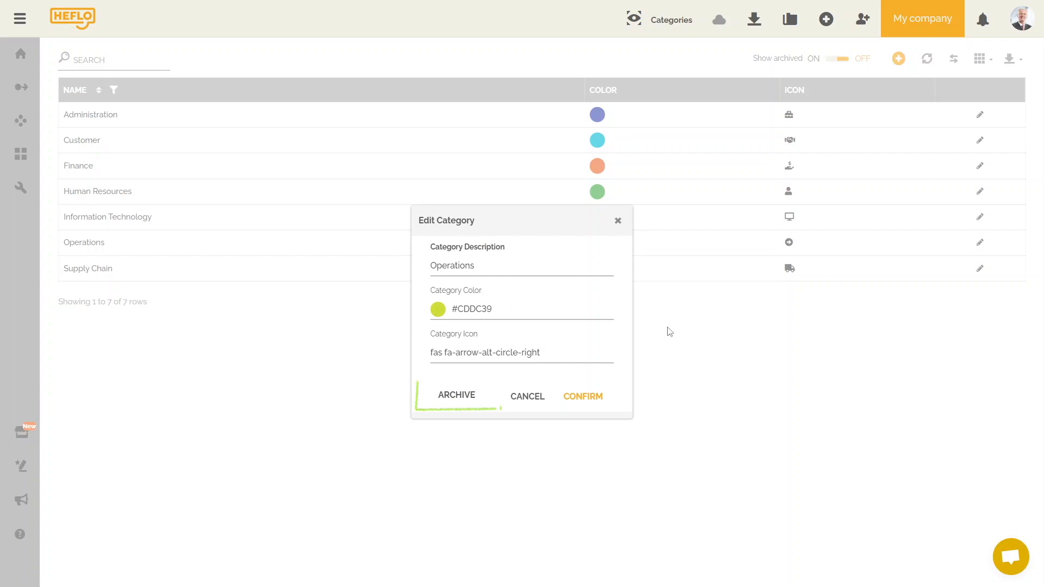
left_click(477, 396)
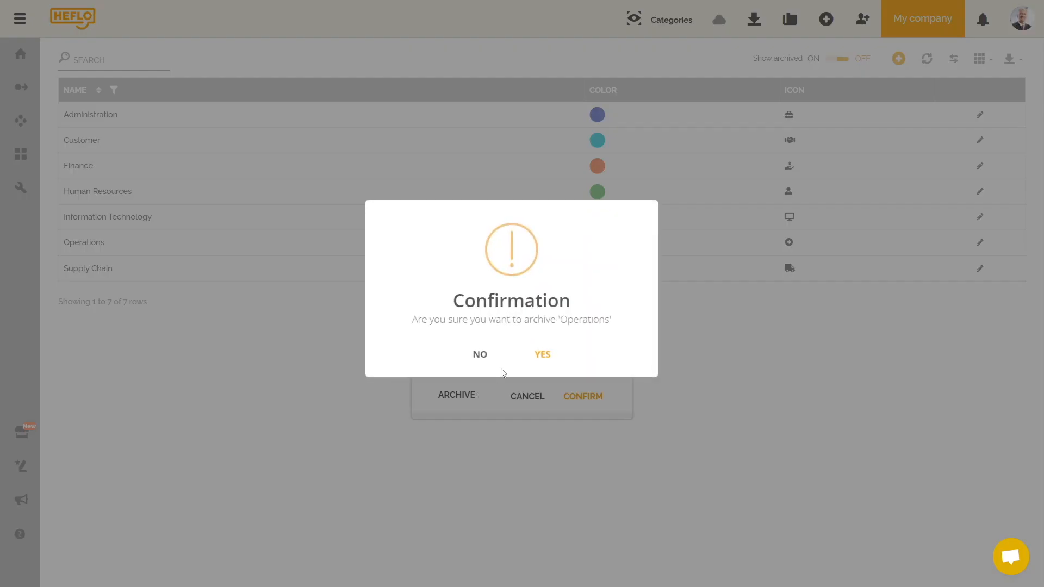
left_click(541, 359)
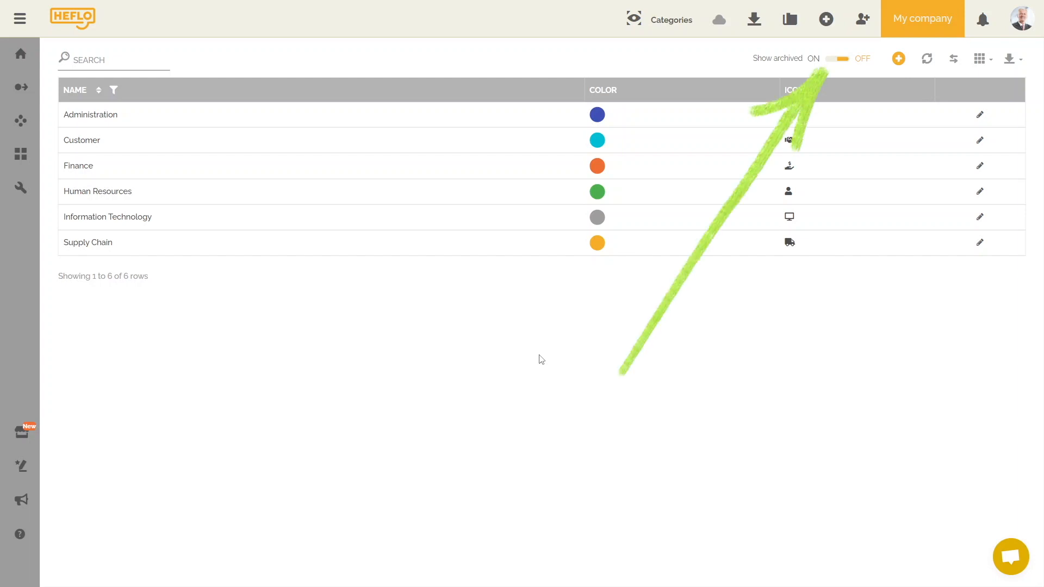
Step: Include archived categories in the category list and add the Archived column to the table
left_click(836, 61)
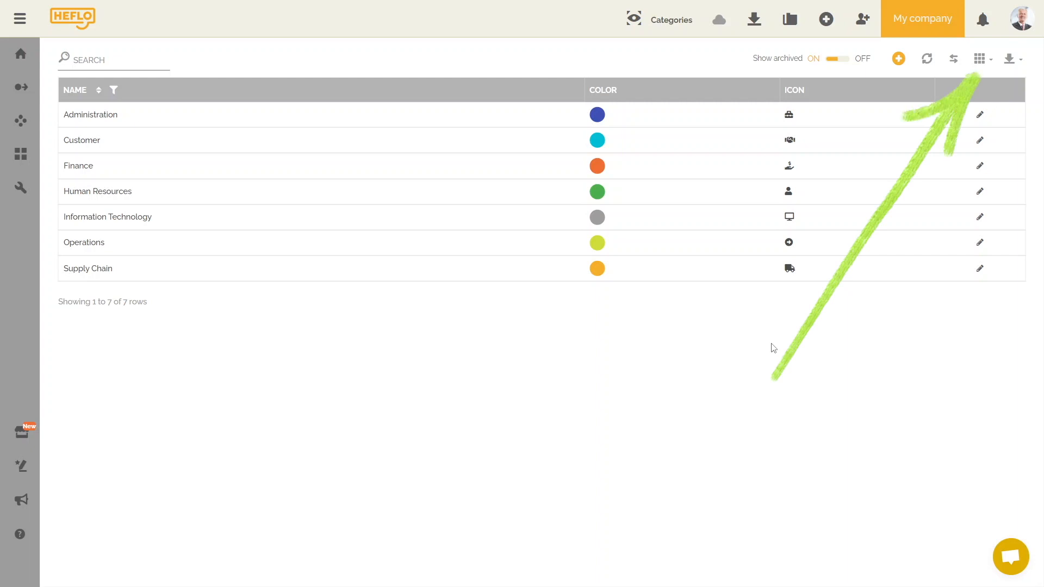
left_click(987, 62)
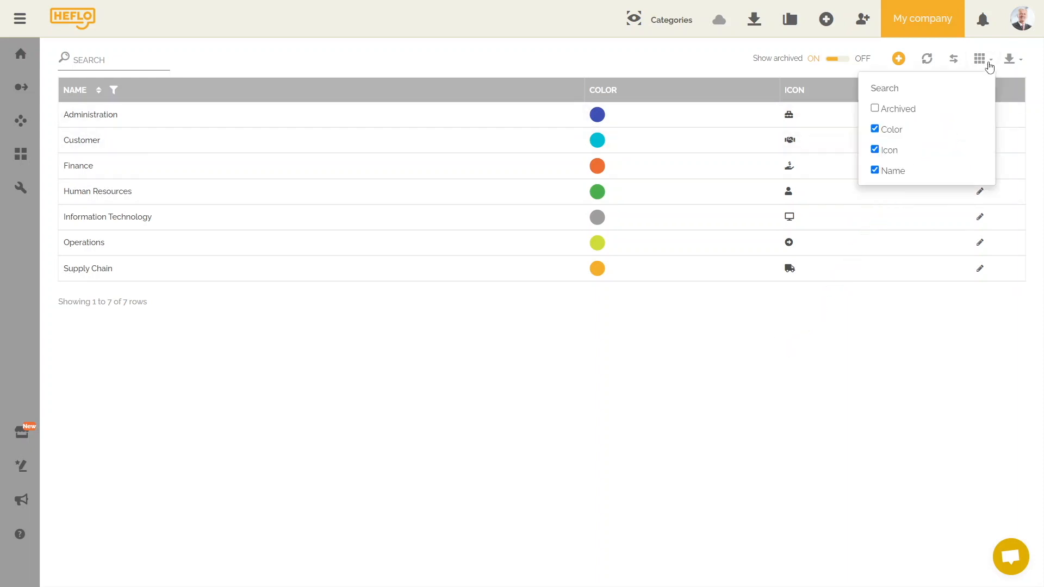
left_click(875, 109)
left_click(783, 374)
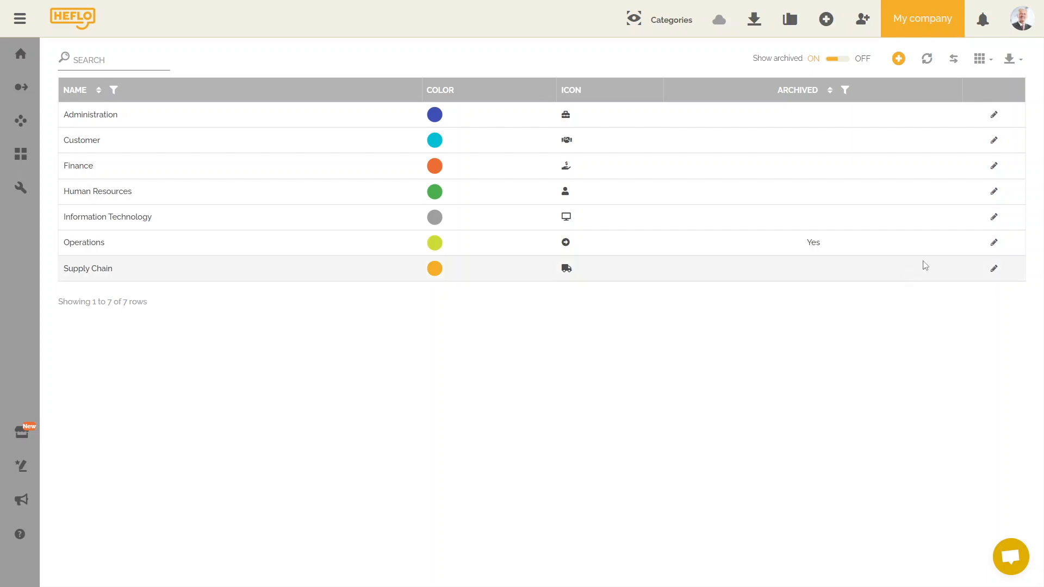
Step: Restore the archived Operations category
left_click(994, 245)
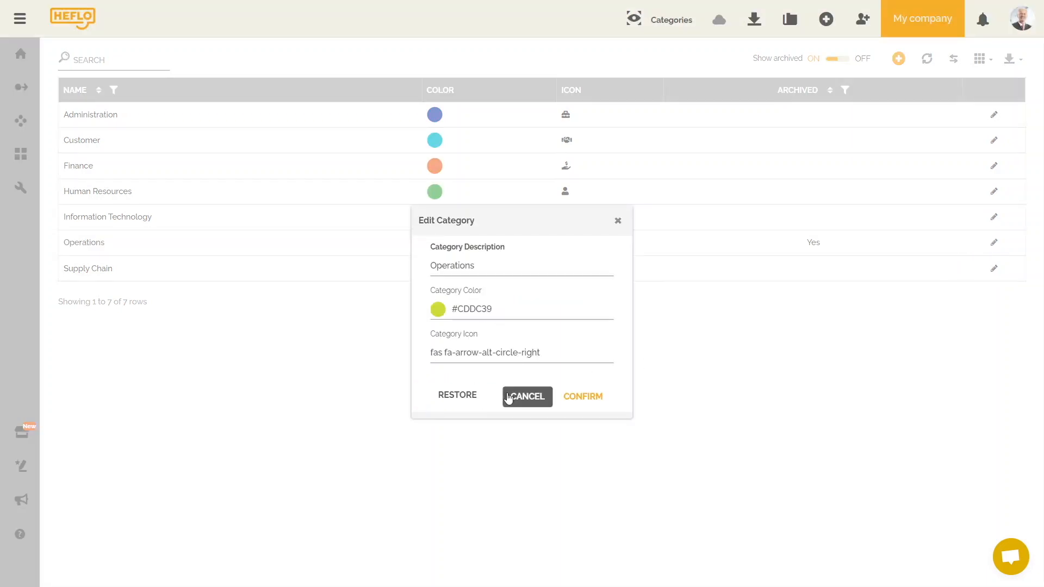
left_click(458, 396)
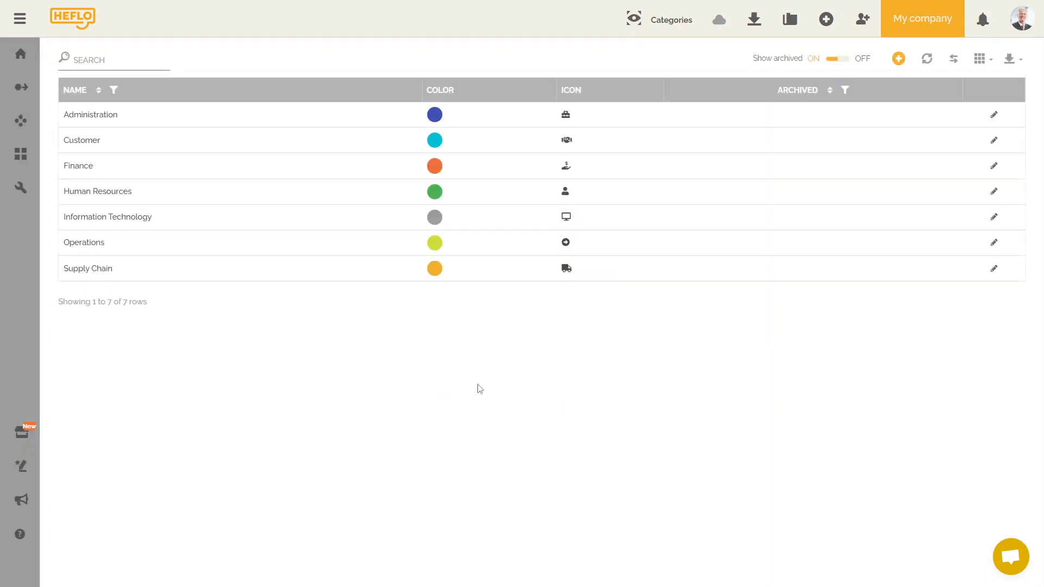
Step: Exclude archived categories from the list again and remove the Archived column from the table
left_click(848, 65)
left_click(980, 60)
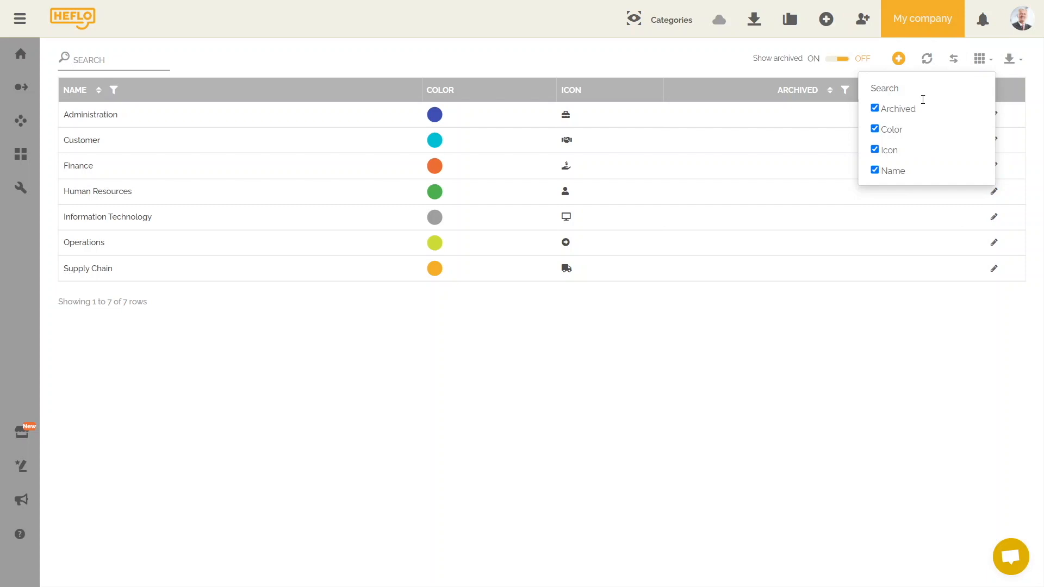
left_click(874, 109)
left_click(647, 392)
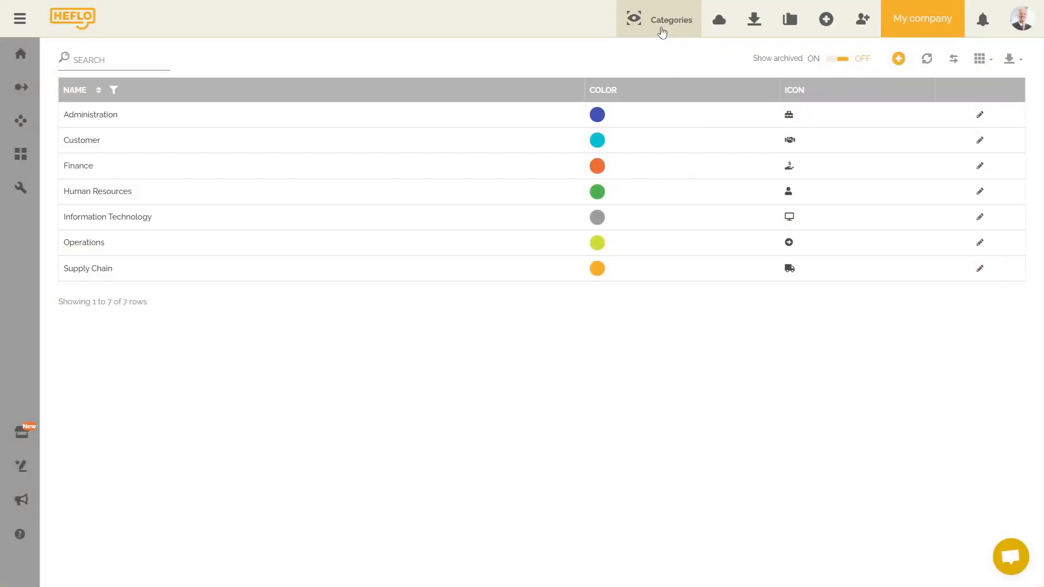
Step: Switch to the Process List view and check the version history of the Accounts Payable process
left_click(663, 25)
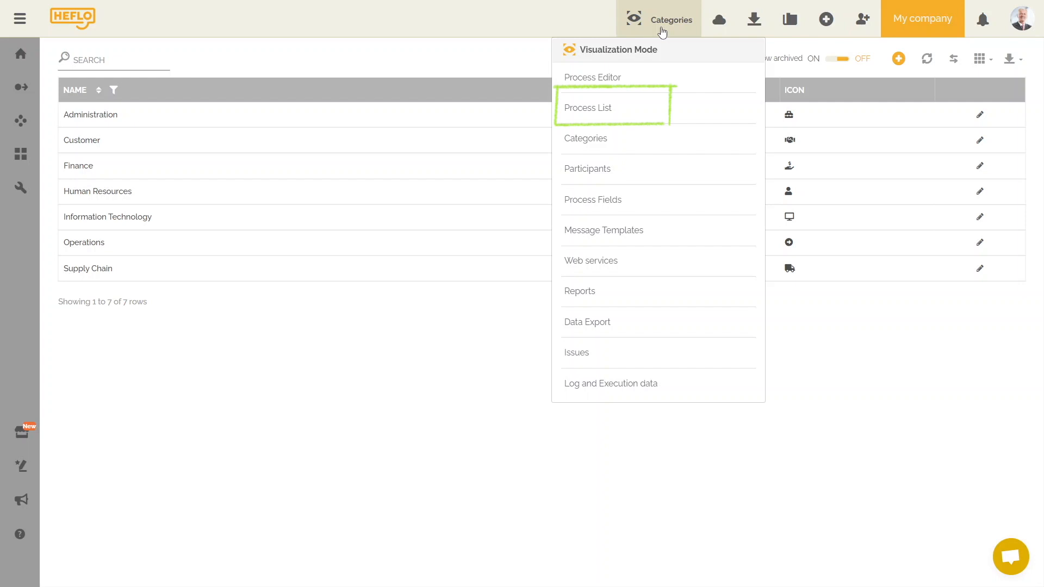
left_click(630, 111)
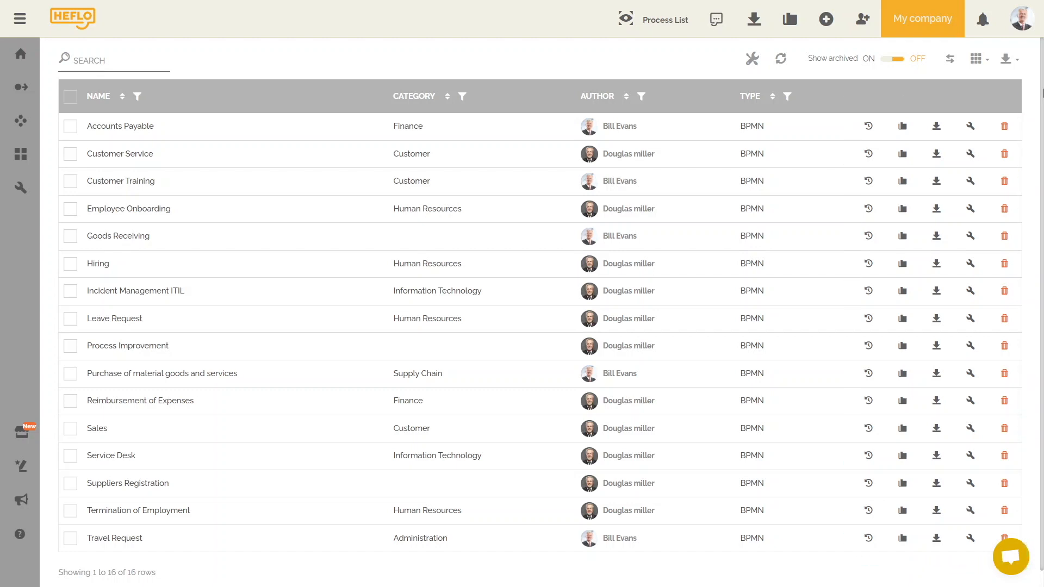
left_click(869, 127)
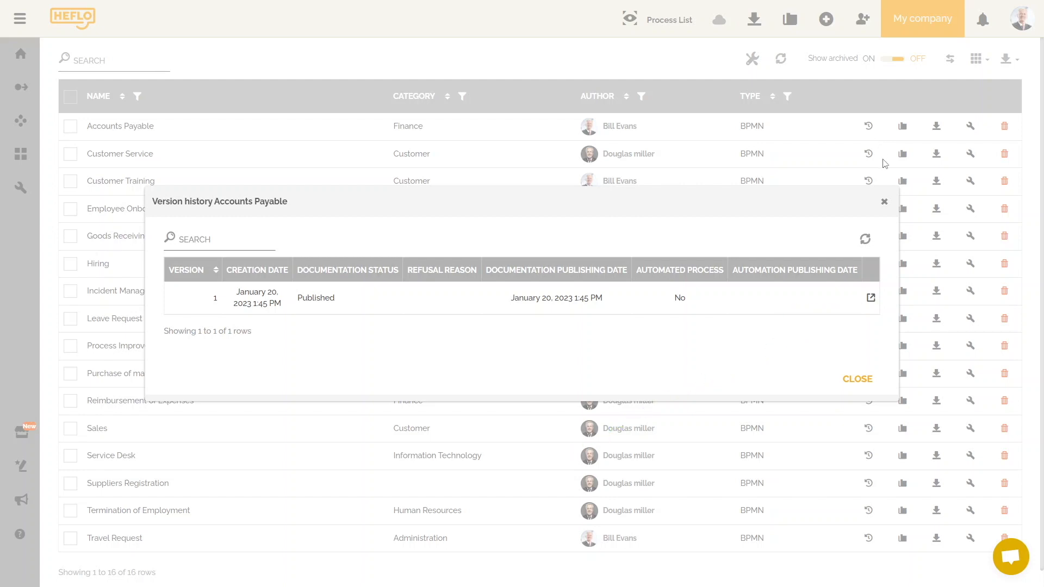
left_click(885, 206)
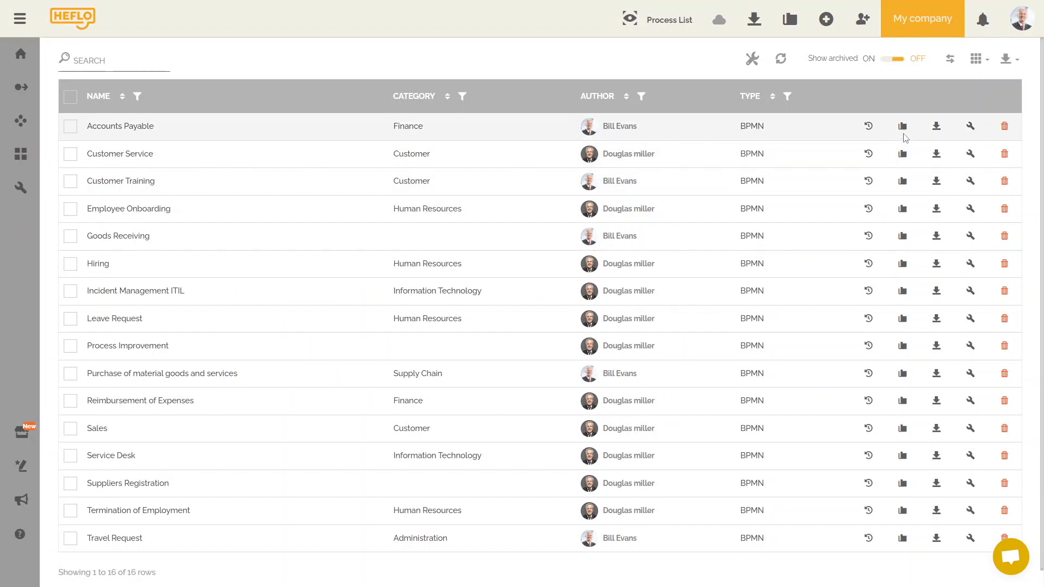
Step: Open the Accounts Payable diagram from the process list to view it, and return to the Process List view
left_click(904, 132)
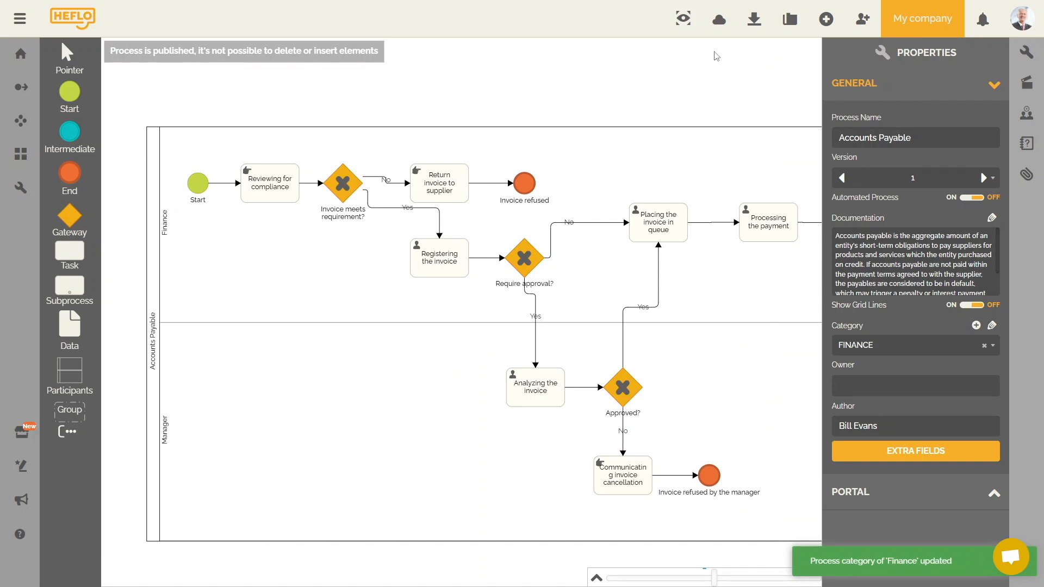
left_click(682, 40)
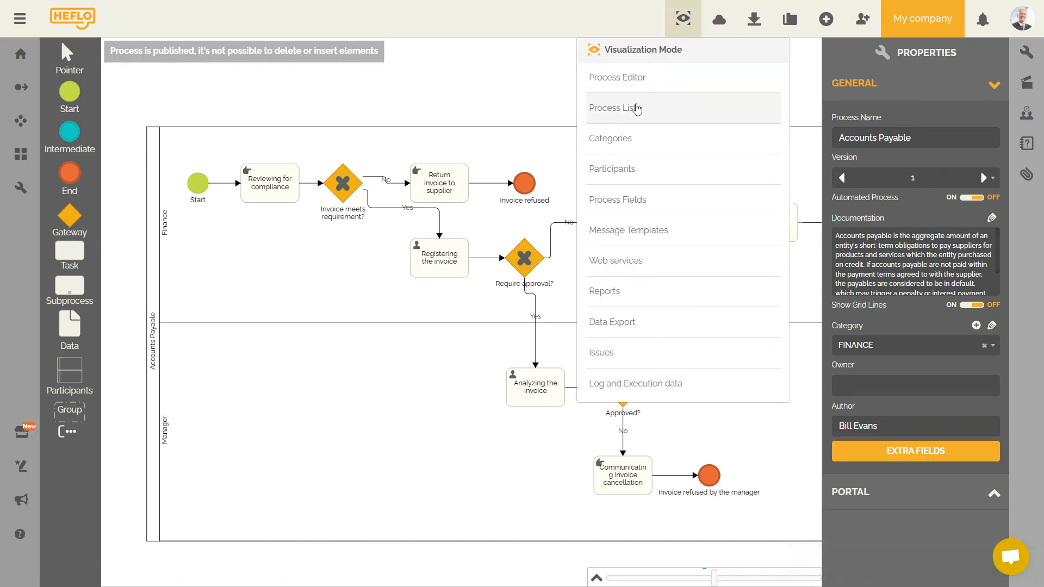
left_click(633, 109)
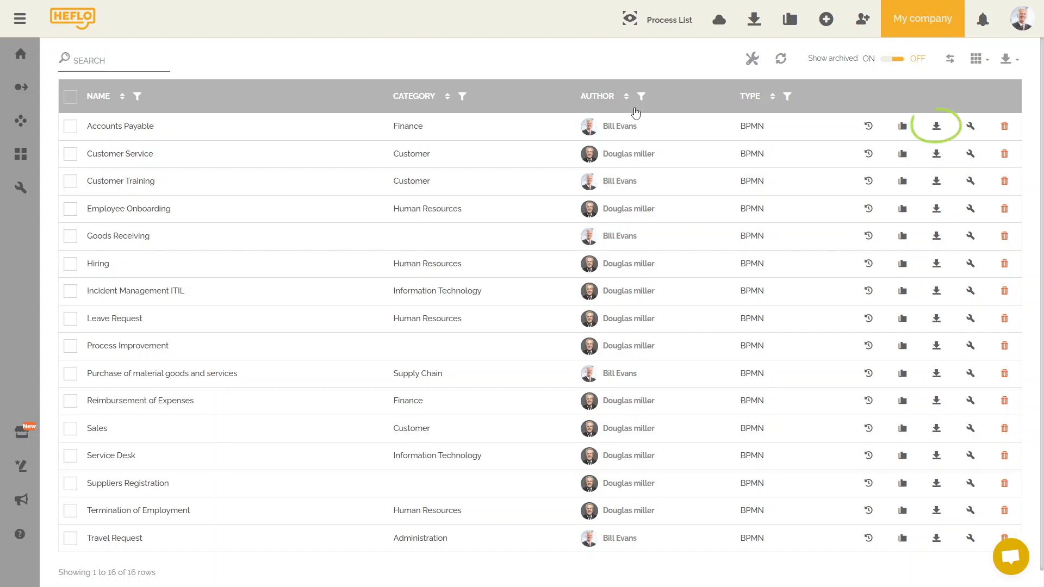
Step: Download the Accounts Payable process as a BPMN file and open its custom fields, declining to configure the form
left_click(937, 129)
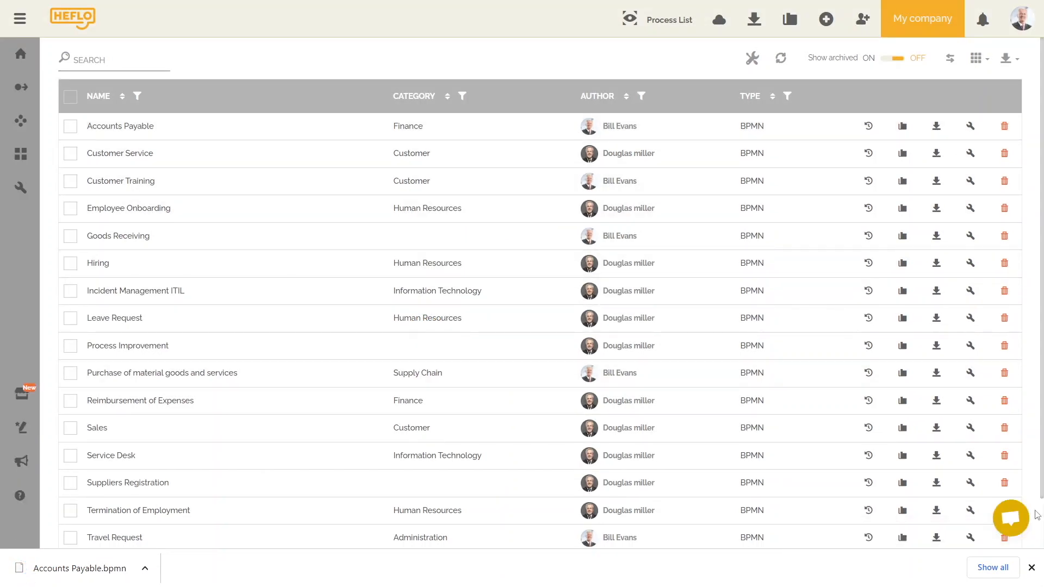
left_click(1032, 568)
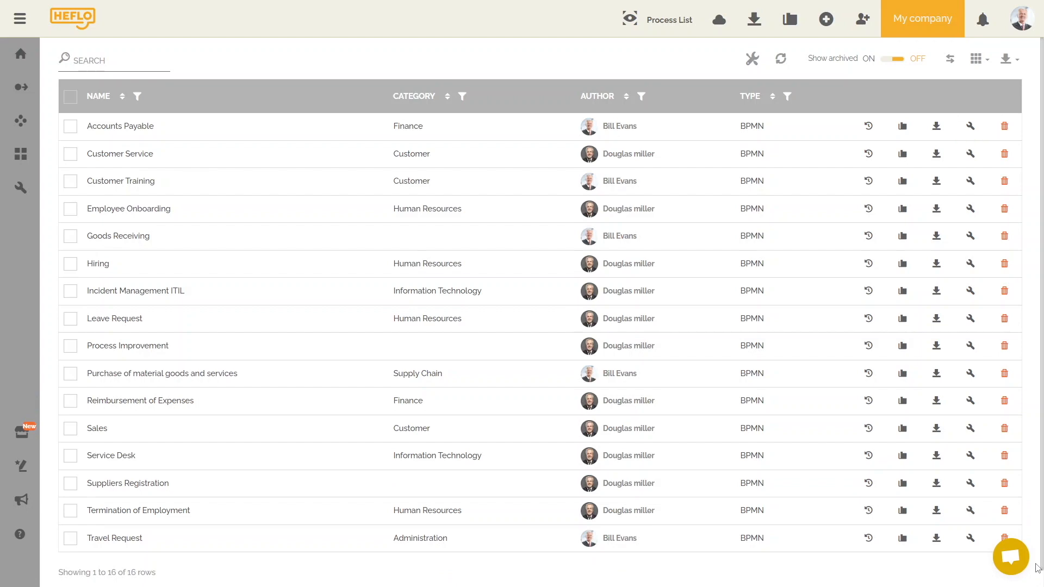
left_click(971, 129)
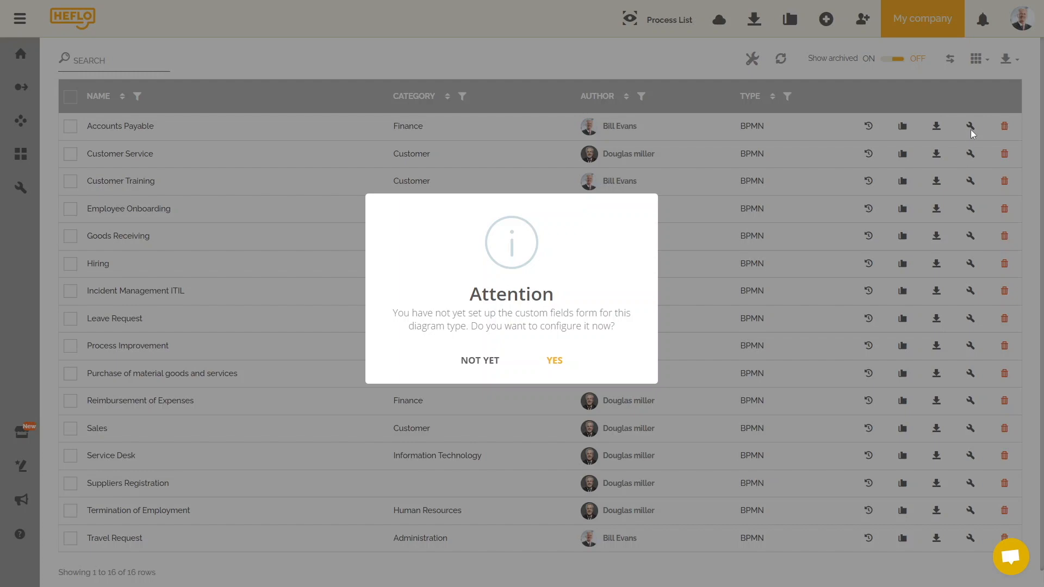
left_click(509, 366)
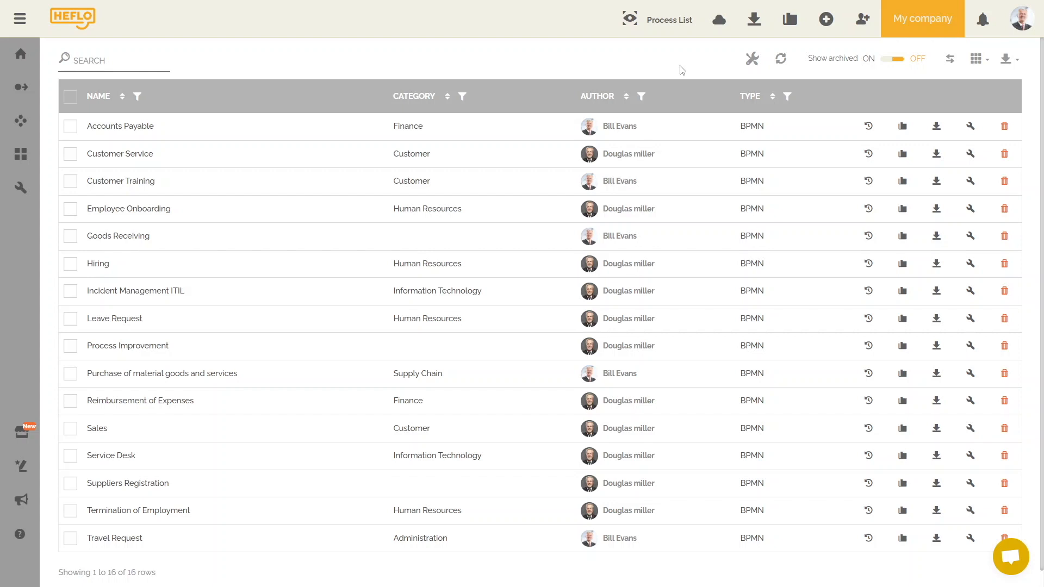
Step: Open the Goods Receiving process in the editor and assign it to the Supply Chain category
left_click(904, 244)
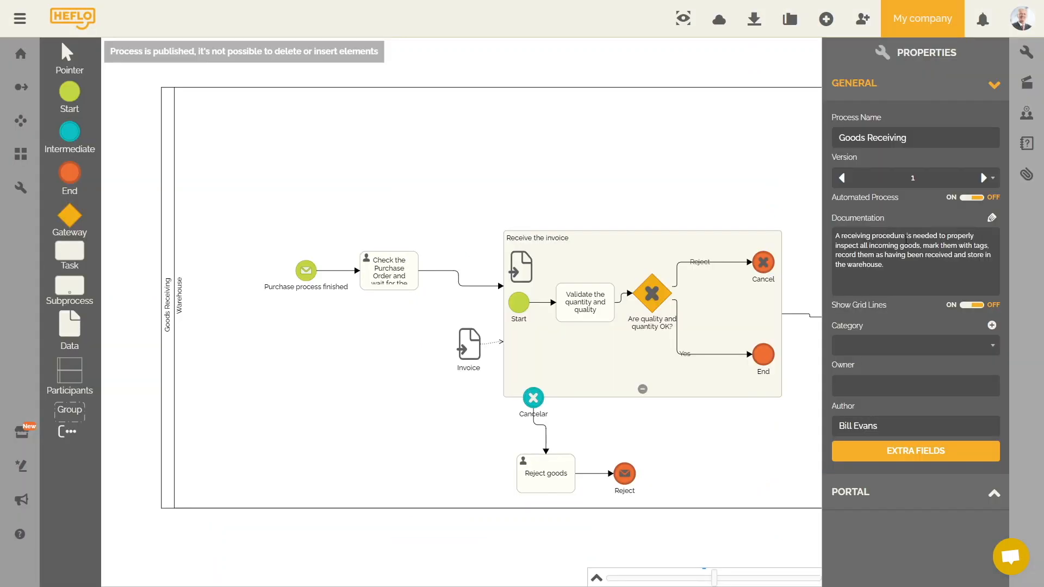
left_click(926, 346)
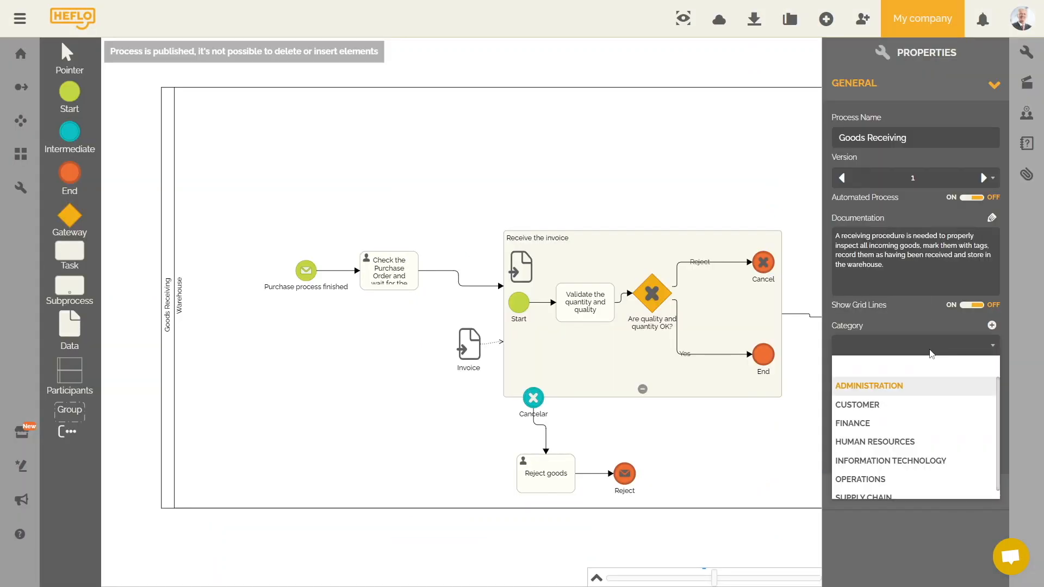
left_click(891, 496)
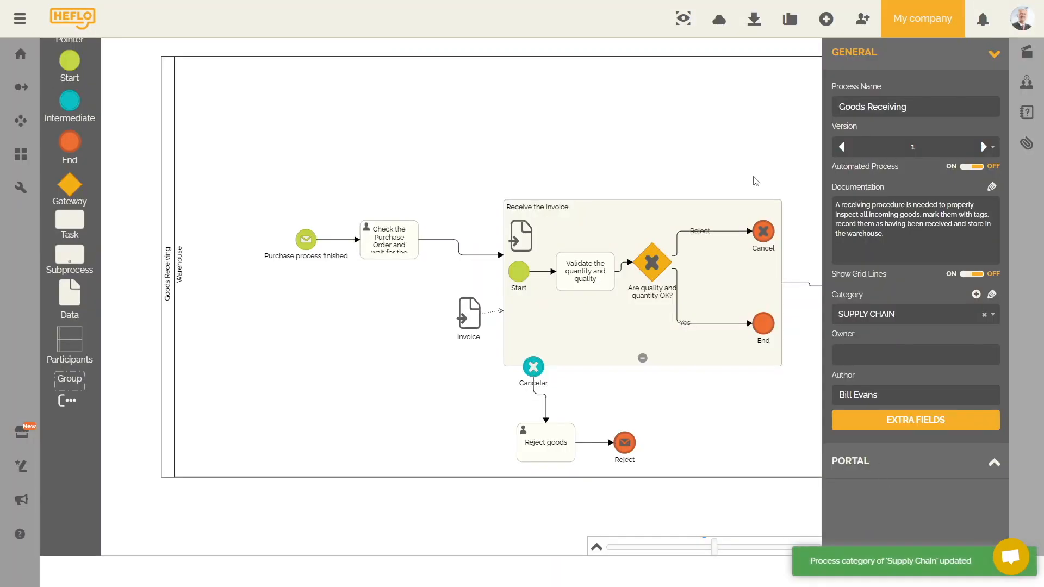
Step: Open the Suppliers Registration process from the Process List and assign it to the Supply Chain category
left_click(684, 22)
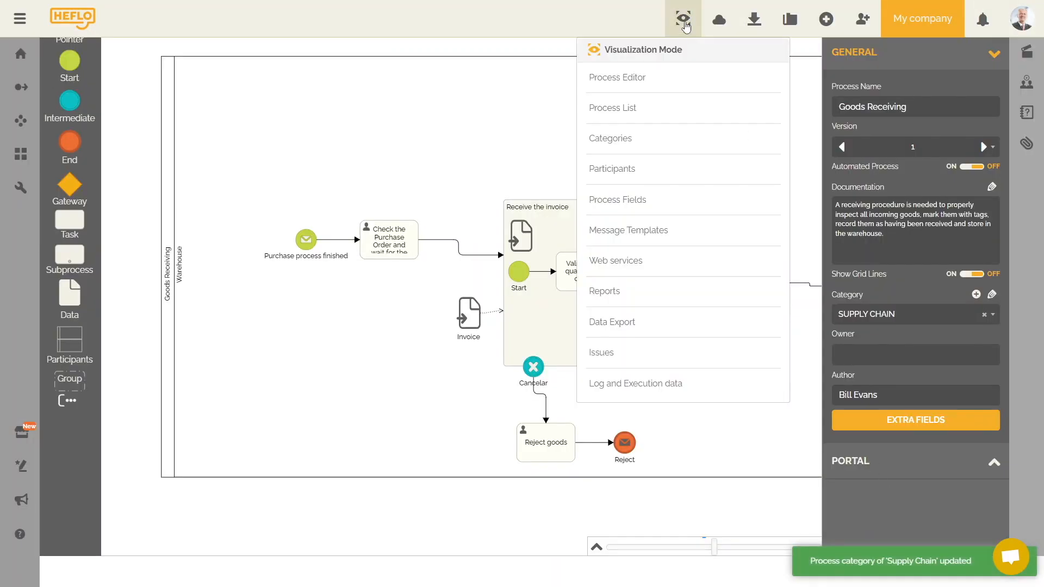
left_click(648, 117)
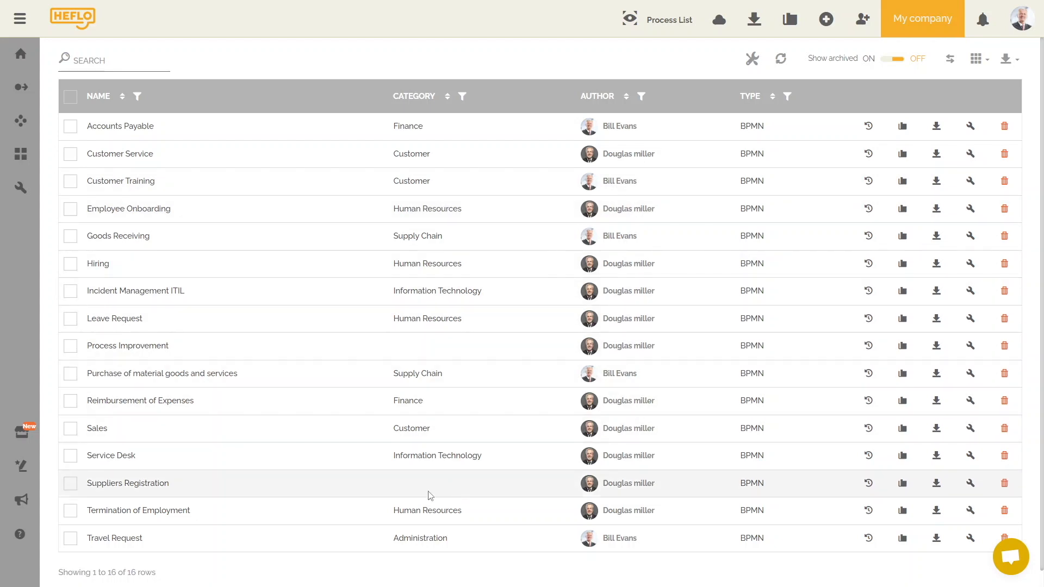
left_click(367, 492)
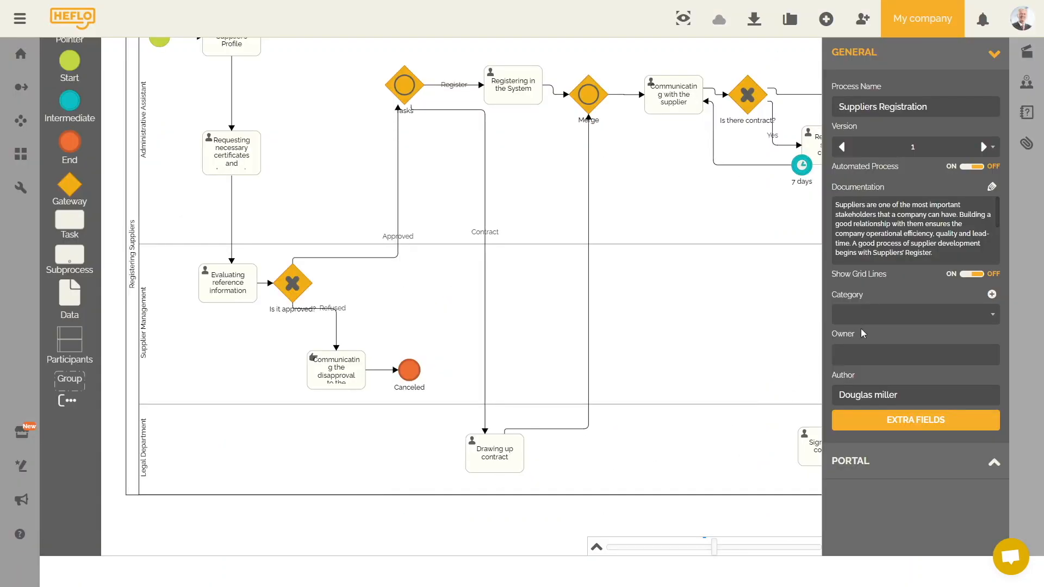
left_click(869, 314)
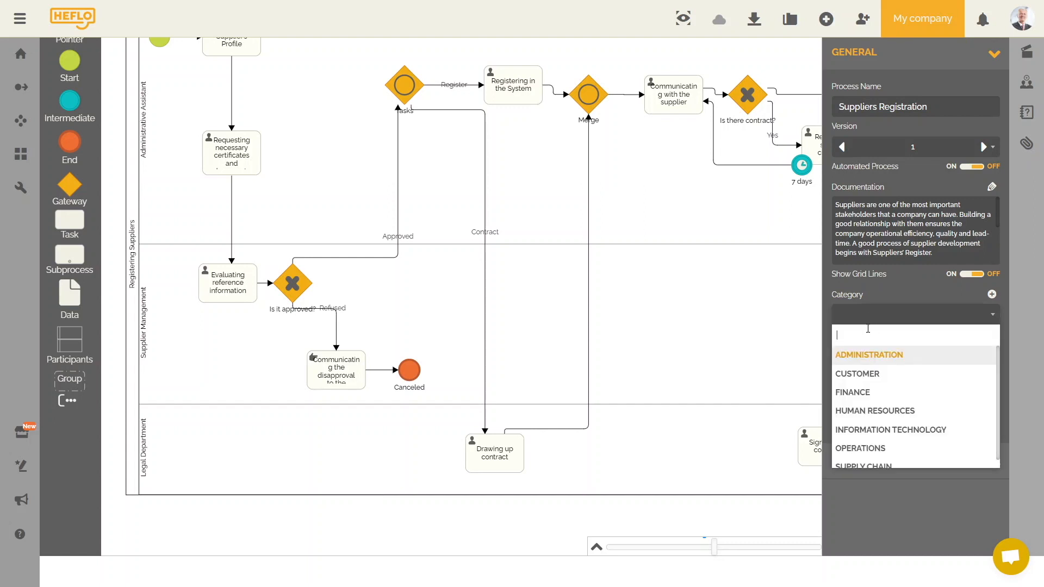
left_click(862, 466)
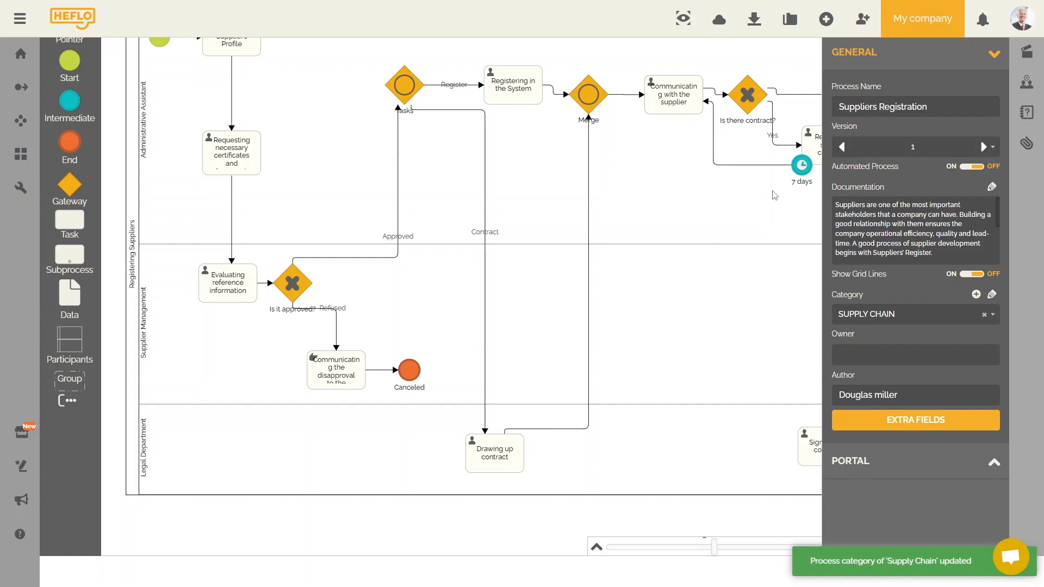
Step: From the Process List, add a new Text property named Process ID to the custom fields form for BPMN processes
left_click(683, 18)
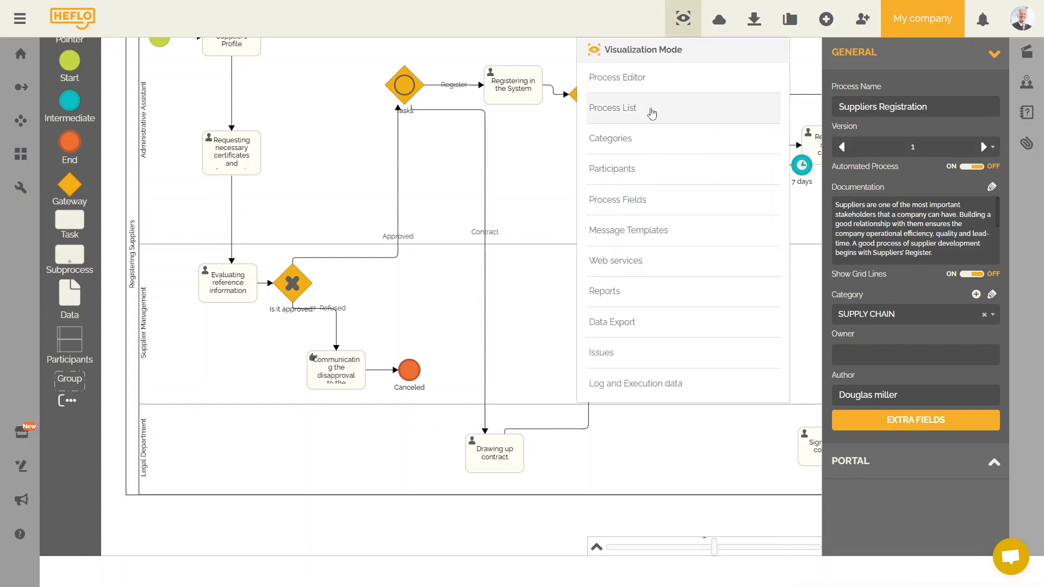
left_click(652, 114)
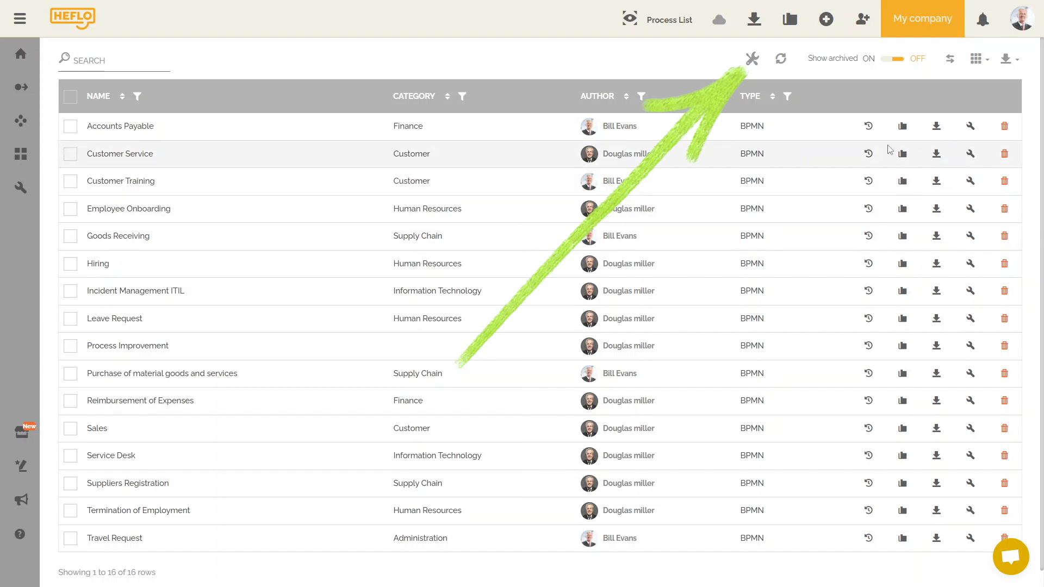
left_click(751, 62)
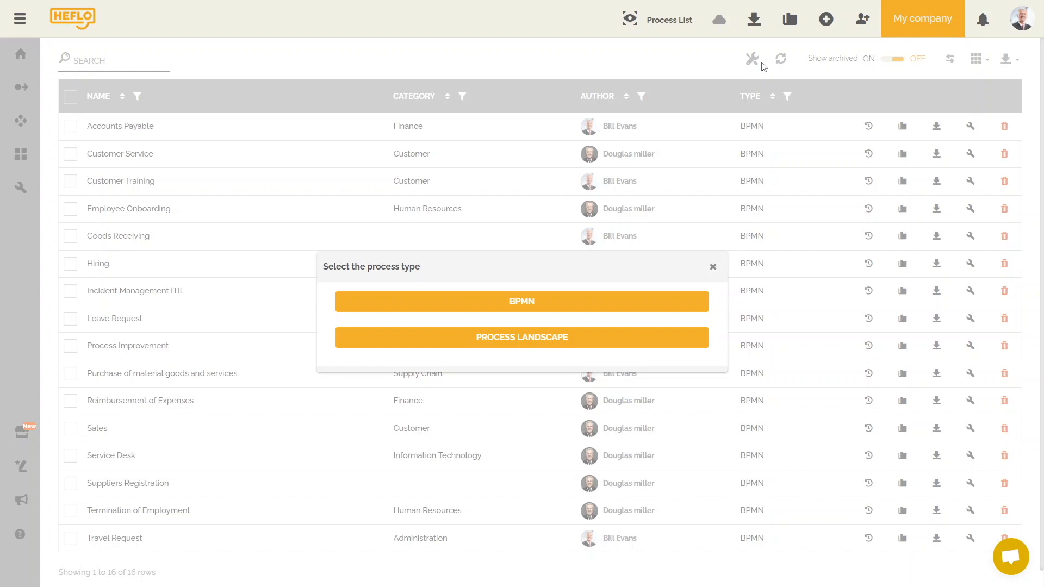
left_click(581, 306)
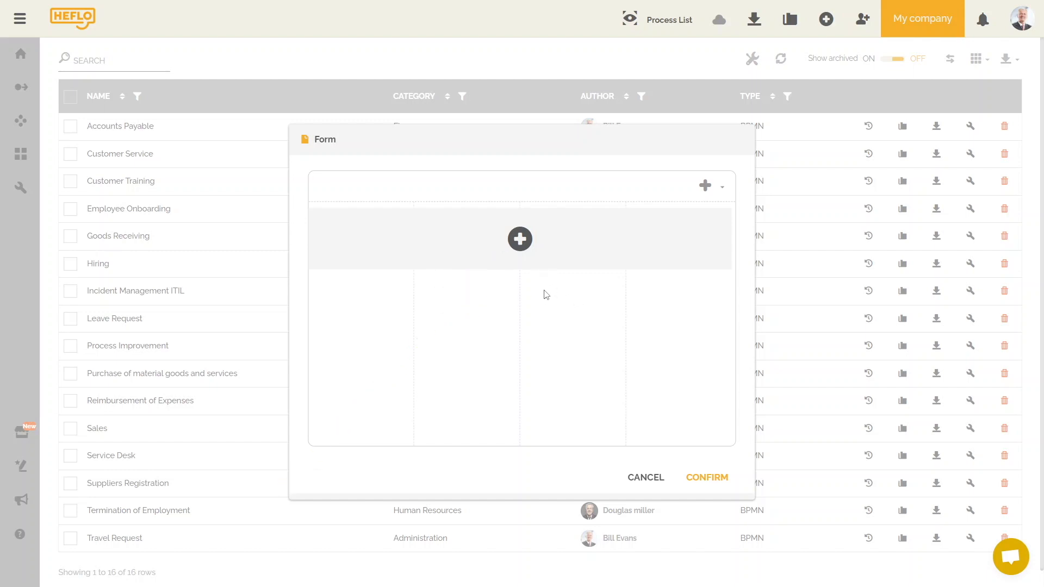
left_click(521, 240)
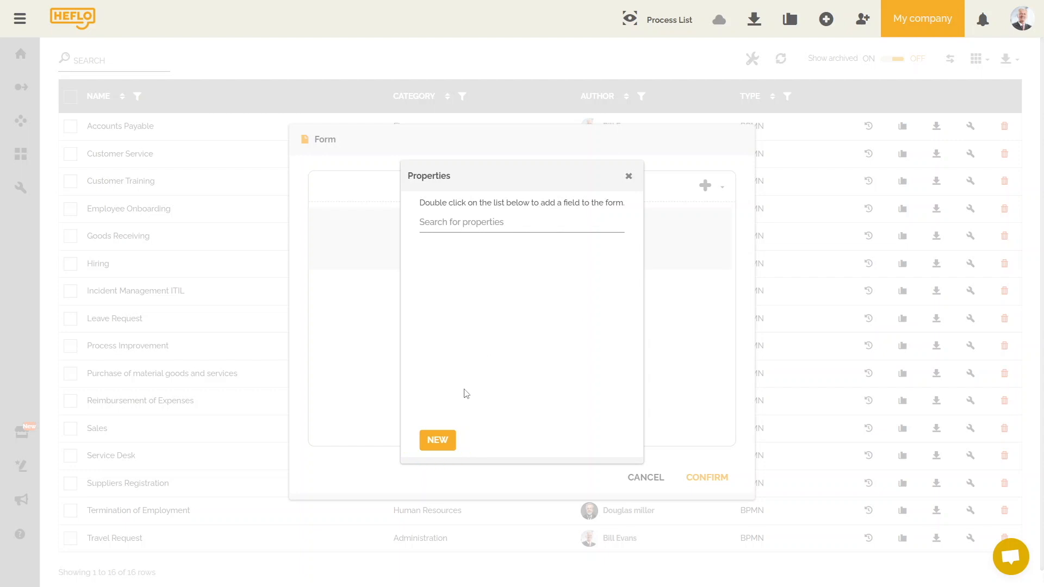
left_click(442, 441)
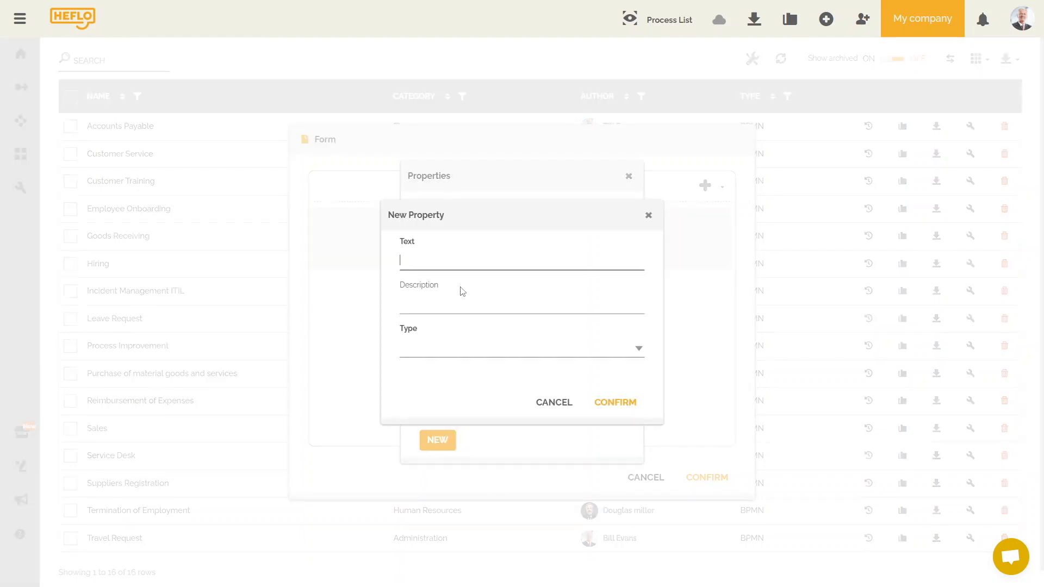
type("Process ID")
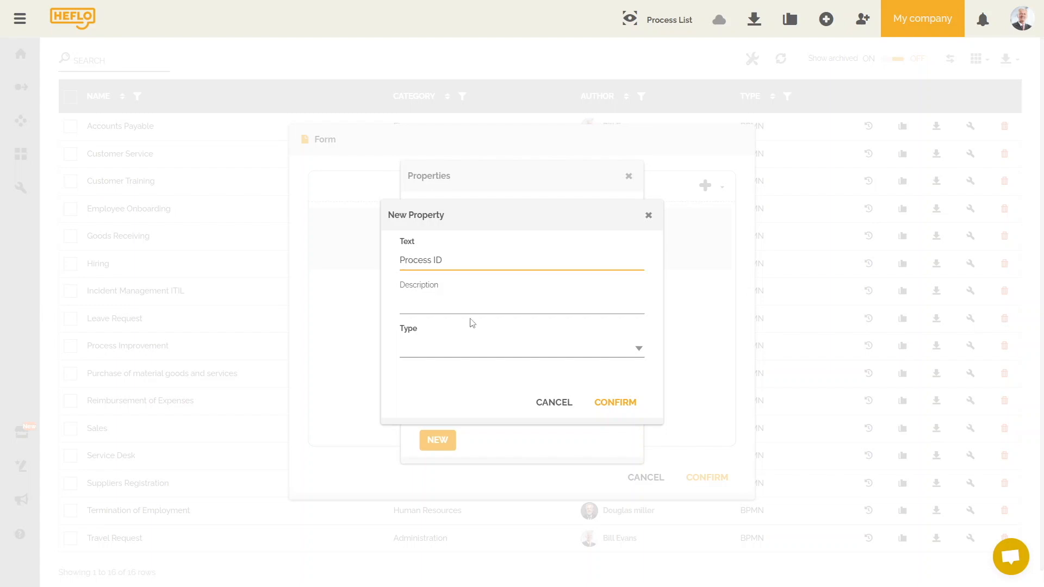
left_click(467, 350)
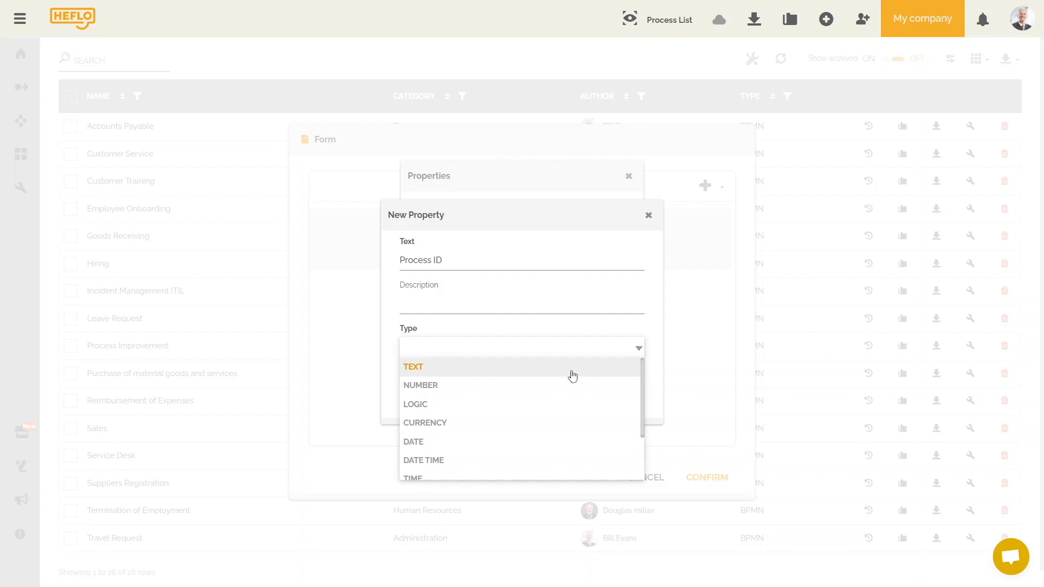
left_click(434, 370)
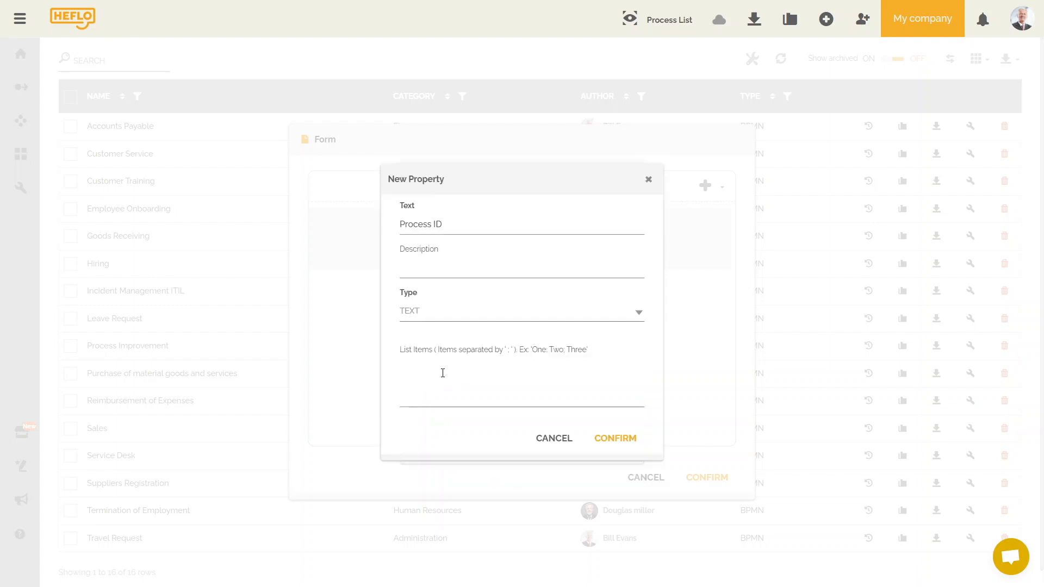
left_click(614, 437)
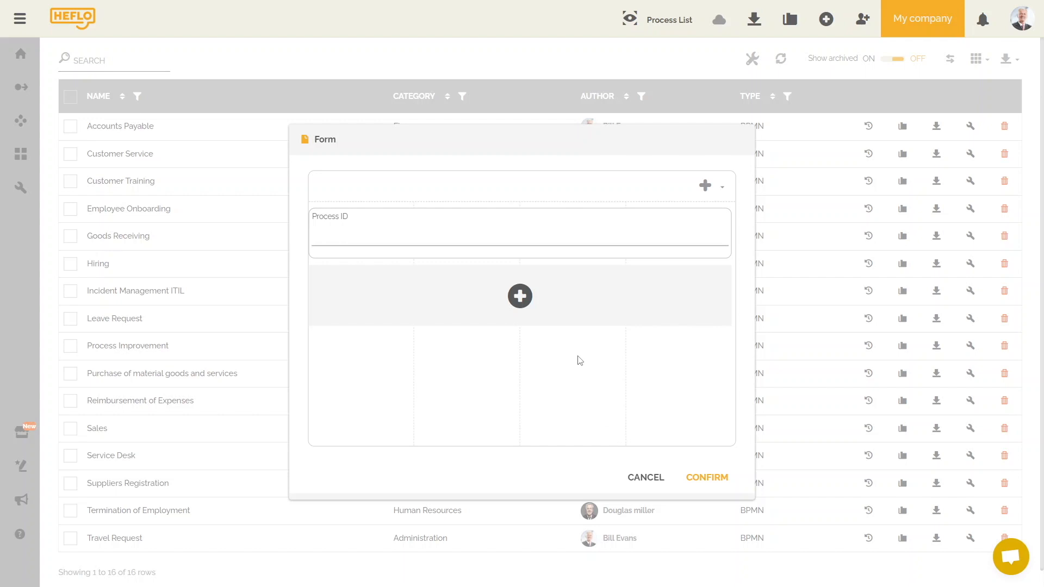
left_click(690, 477)
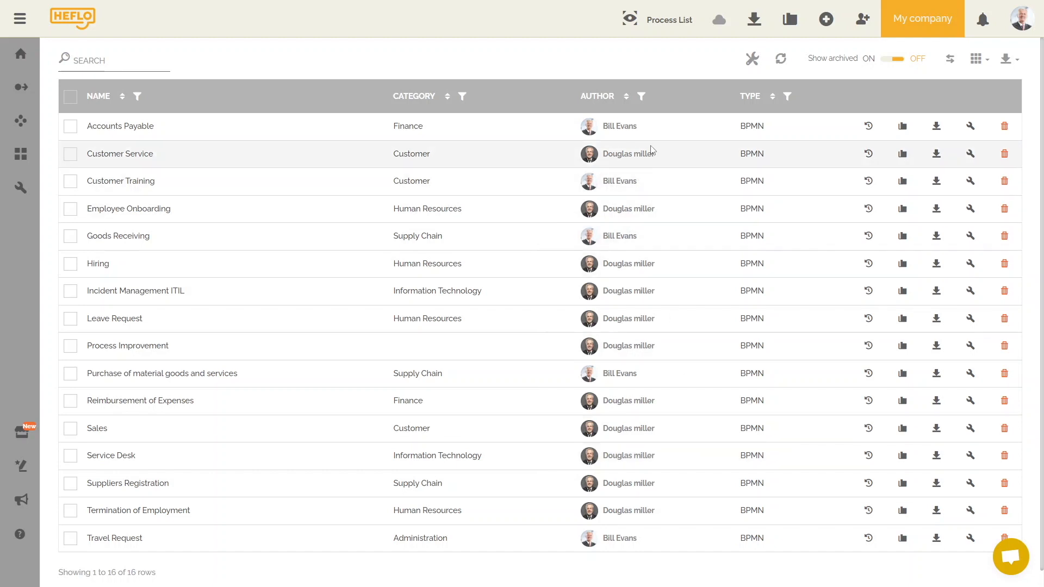
Step: Return to the Process Editor and open version 1 of Purchase of material goods and services from the Supply Chain category
left_click(656, 26)
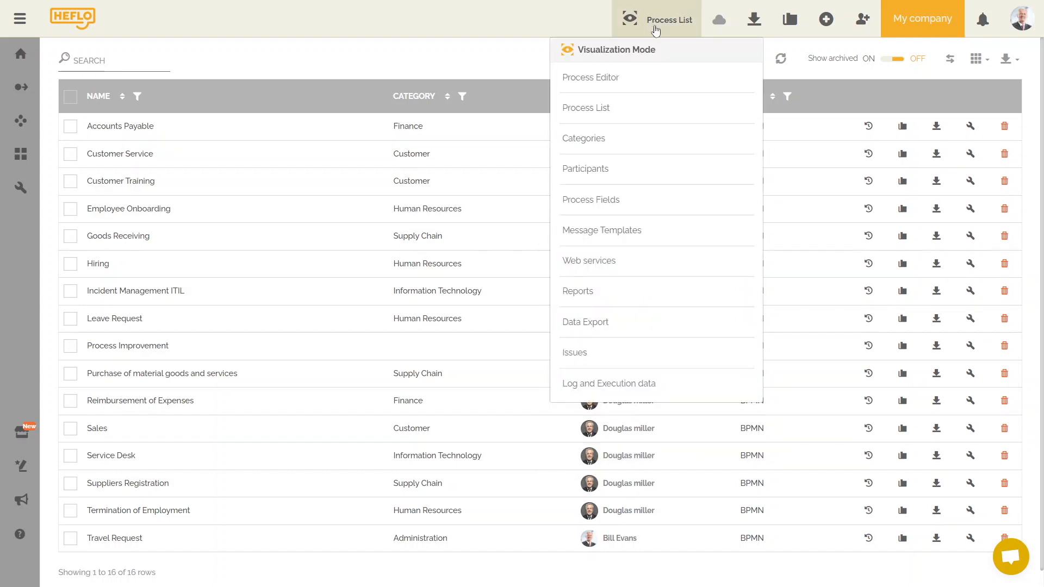
left_click(644, 78)
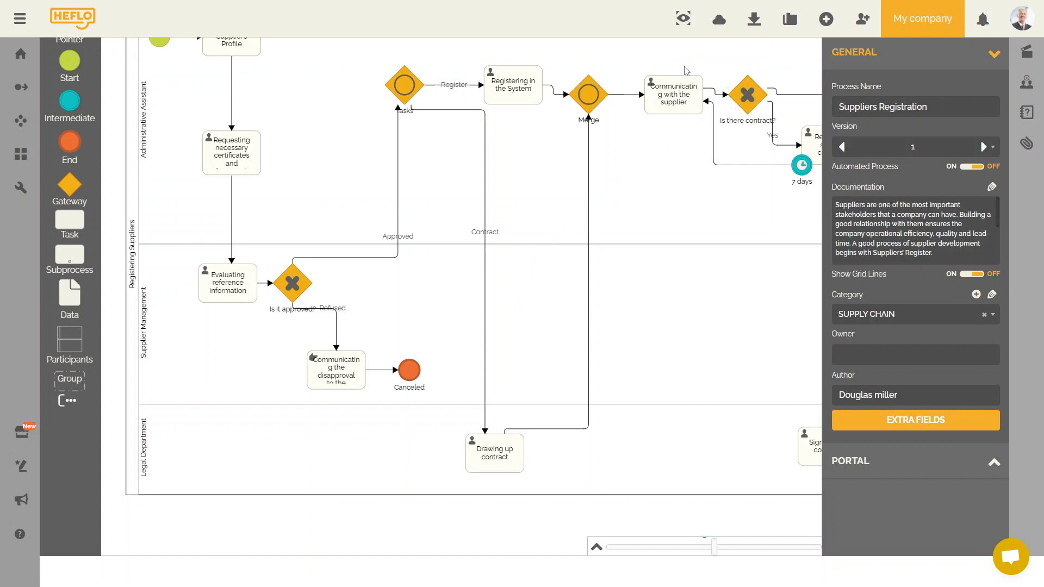
left_click(801, 25)
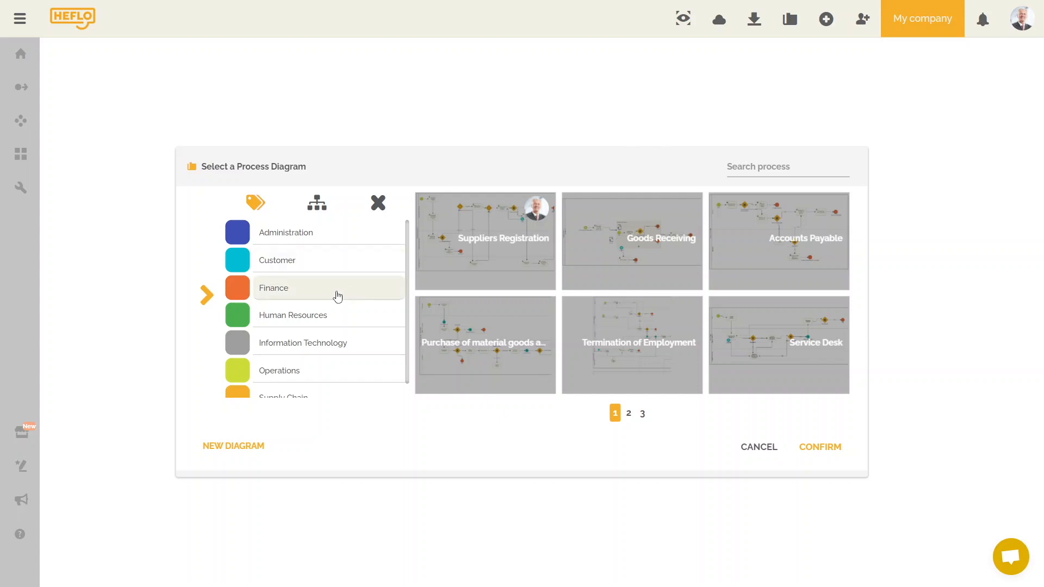
scroll(335, 296, "down", 1)
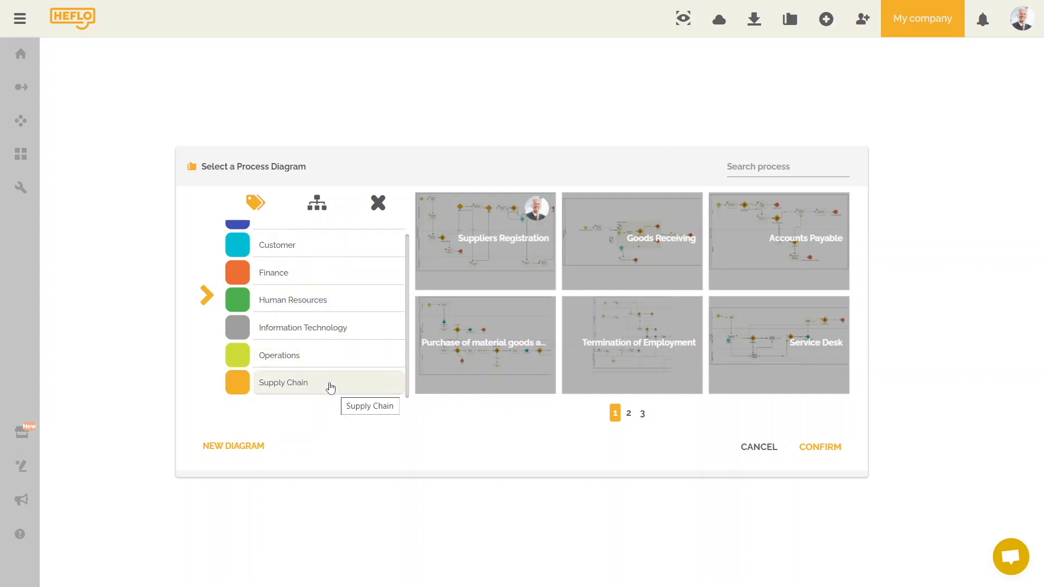
left_click(334, 391)
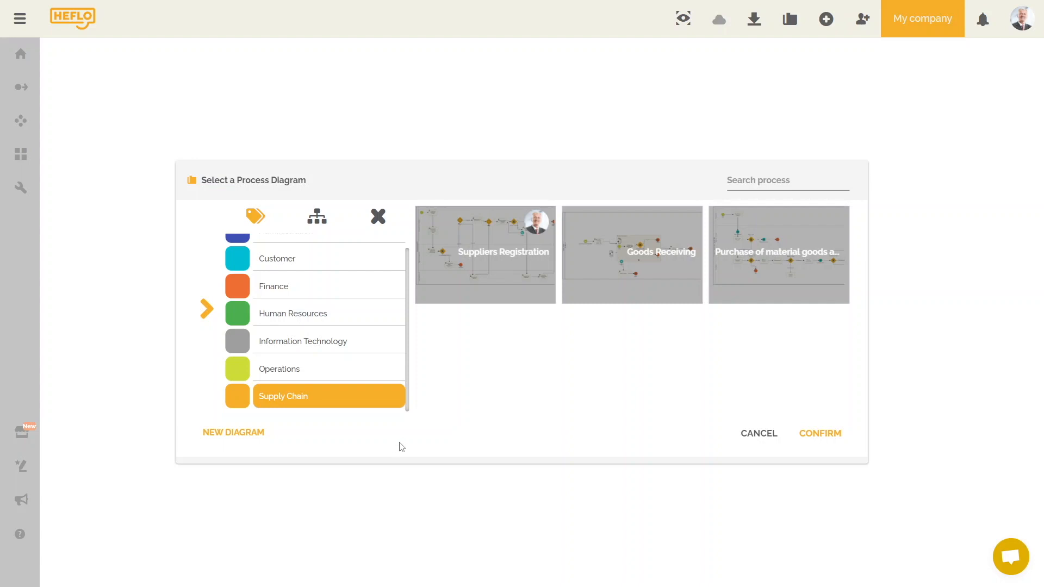
left_click(745, 291)
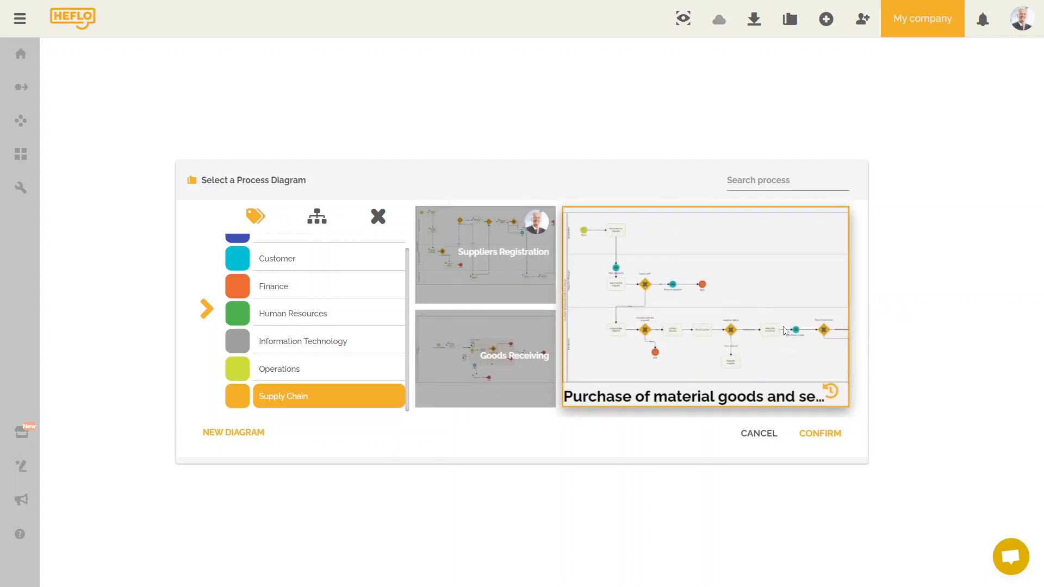
left_click(830, 392)
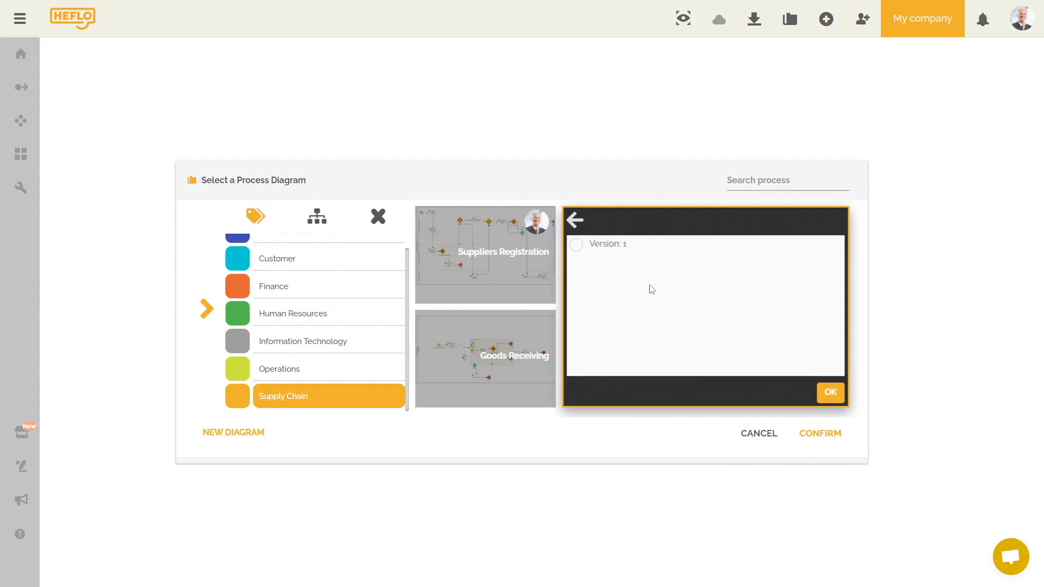
left_click(614, 244)
left_click(827, 390)
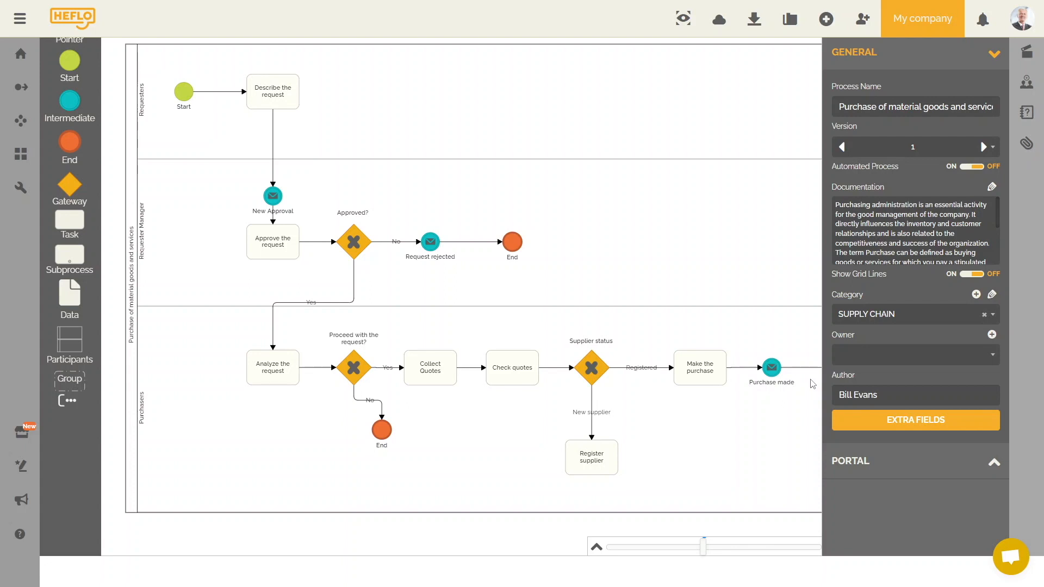
Step: Assign a process owner by name and save 5147-A25 as the Process ID in the extra fields
left_click(993, 354)
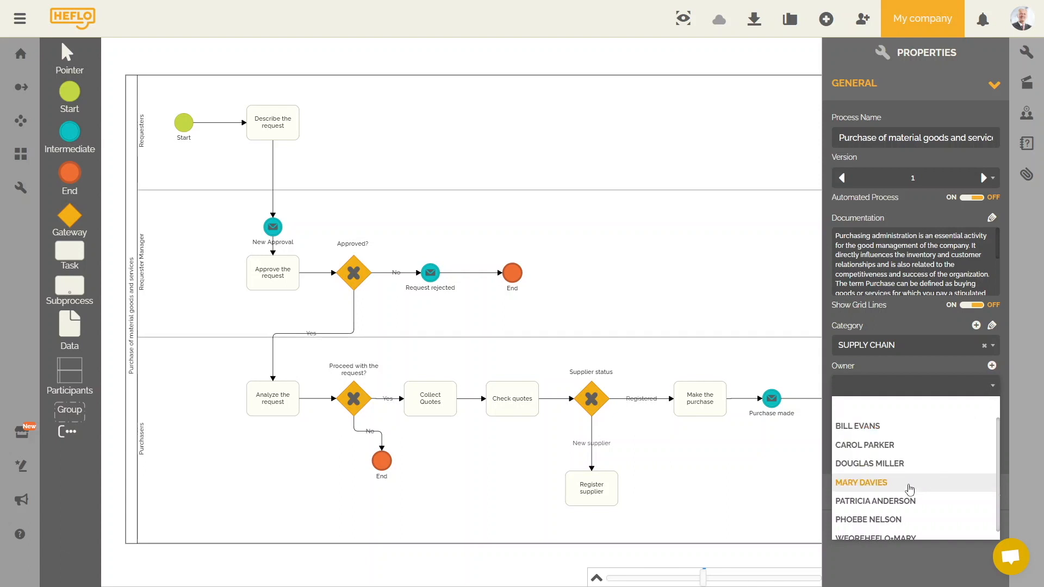
left_click(910, 483)
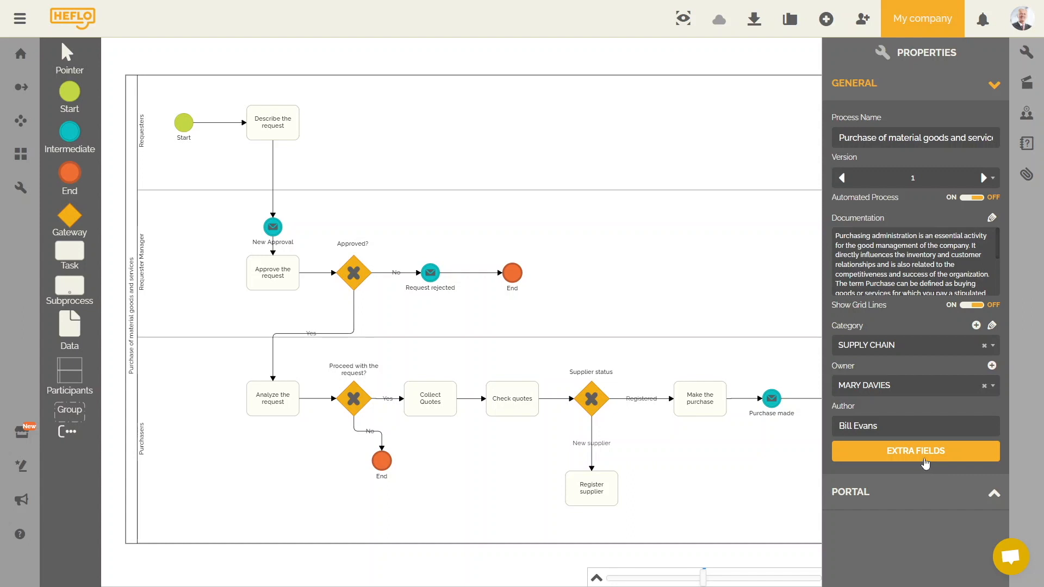
left_click(925, 463)
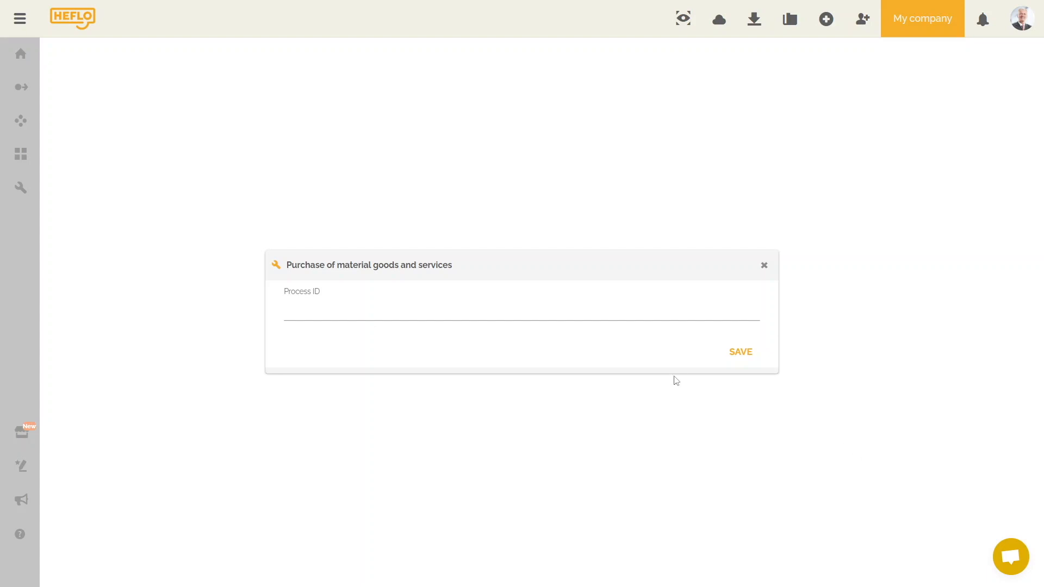
left_click(511, 312)
type("5147-A25")
left_click(737, 355)
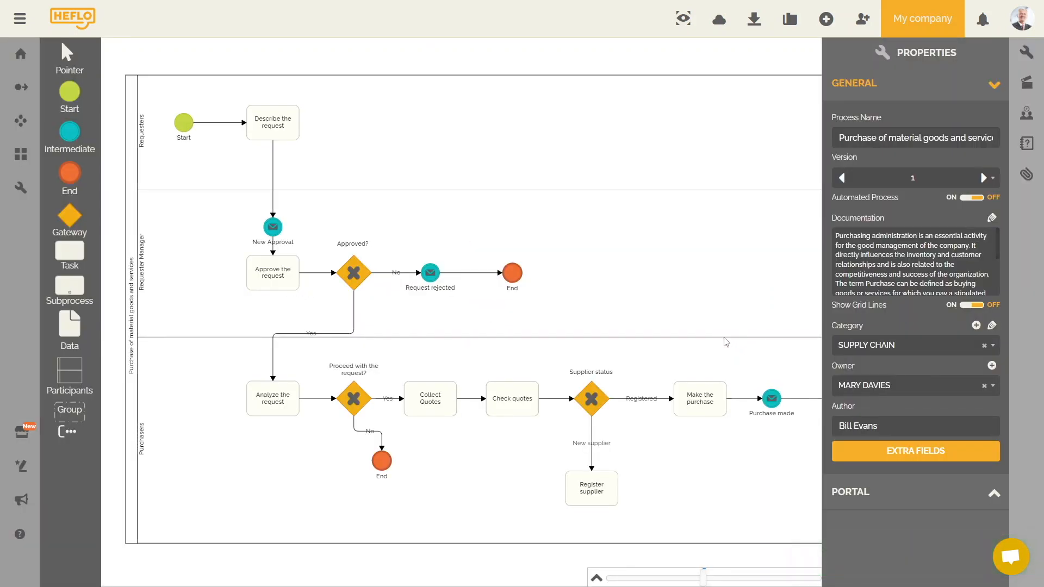
Step: Switch to the Process List view and show the Process ID column, finding it with the search text "id"
left_click(684, 18)
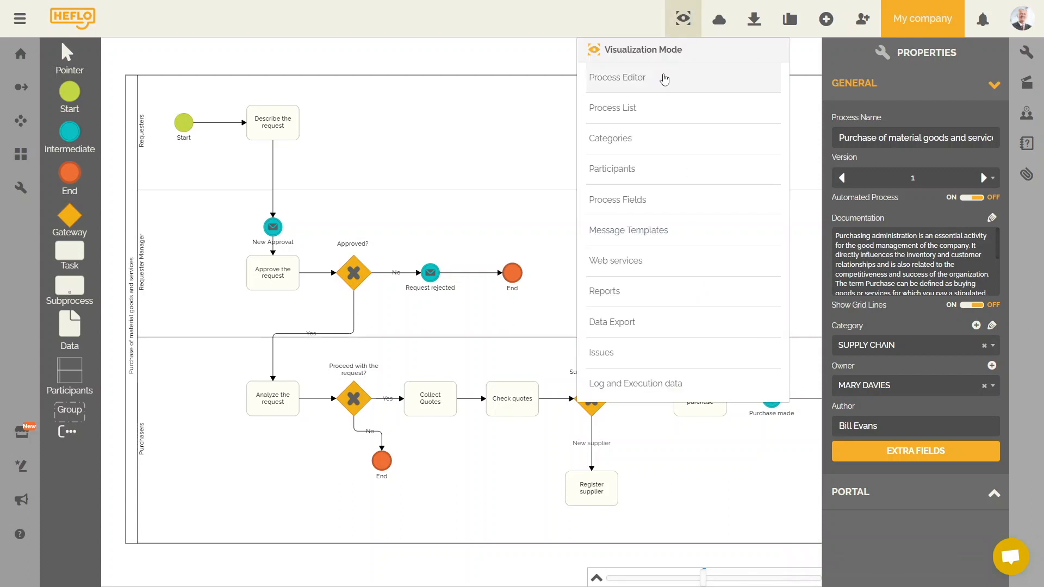
left_click(632, 122)
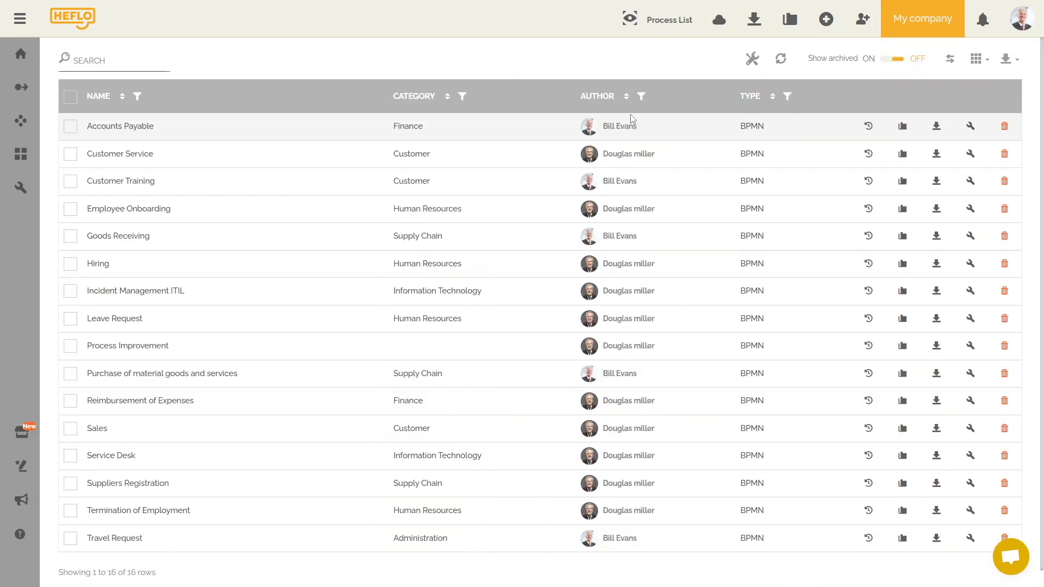
left_click(985, 62)
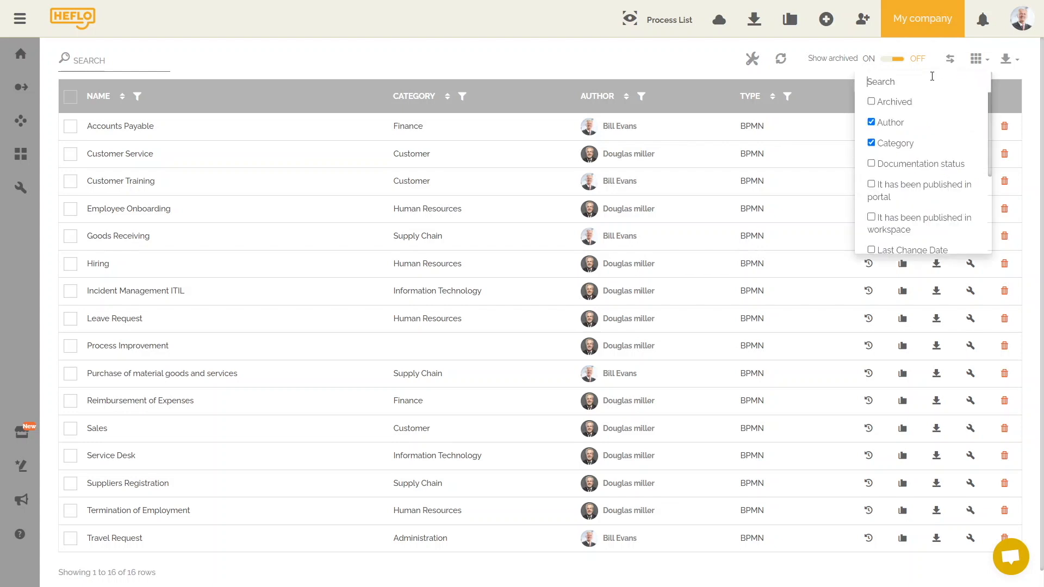
type("id")
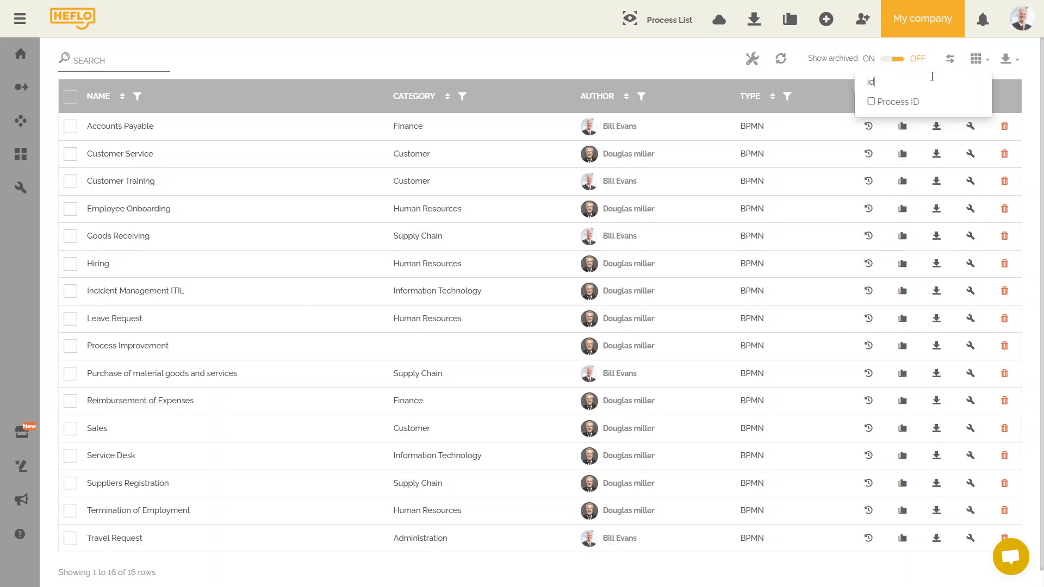
left_click(899, 103)
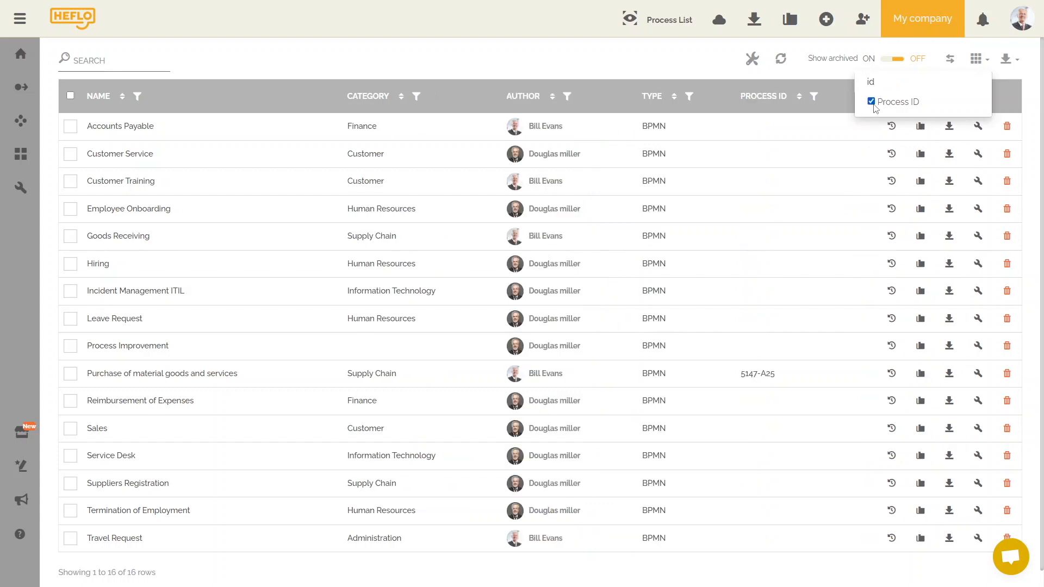
left_click(637, 58)
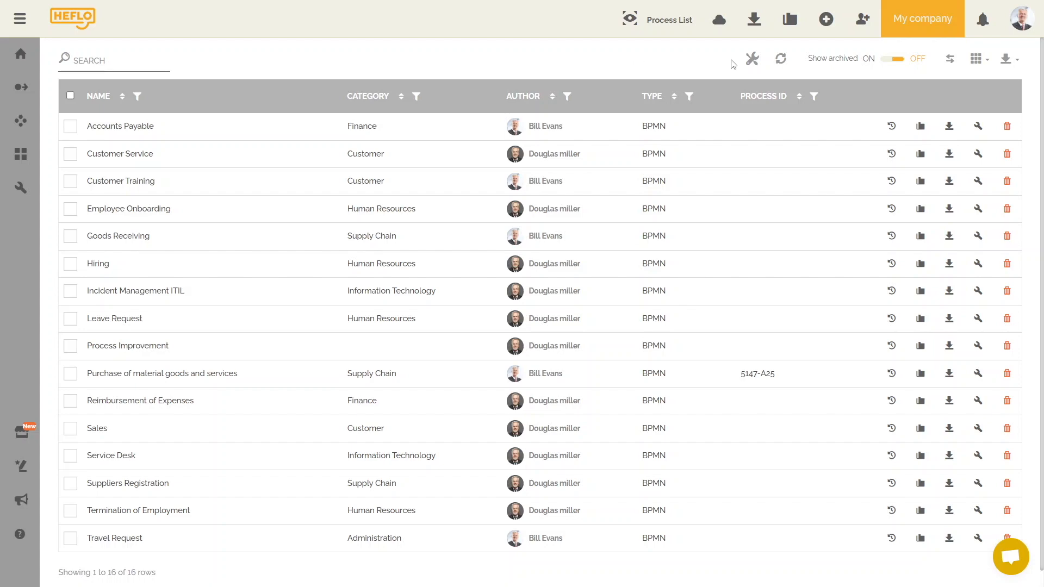
Step: Examine the custom fields form for BPMN processes and its dialog for adding properties, then close it without changes
left_click(752, 59)
left_click(533, 313)
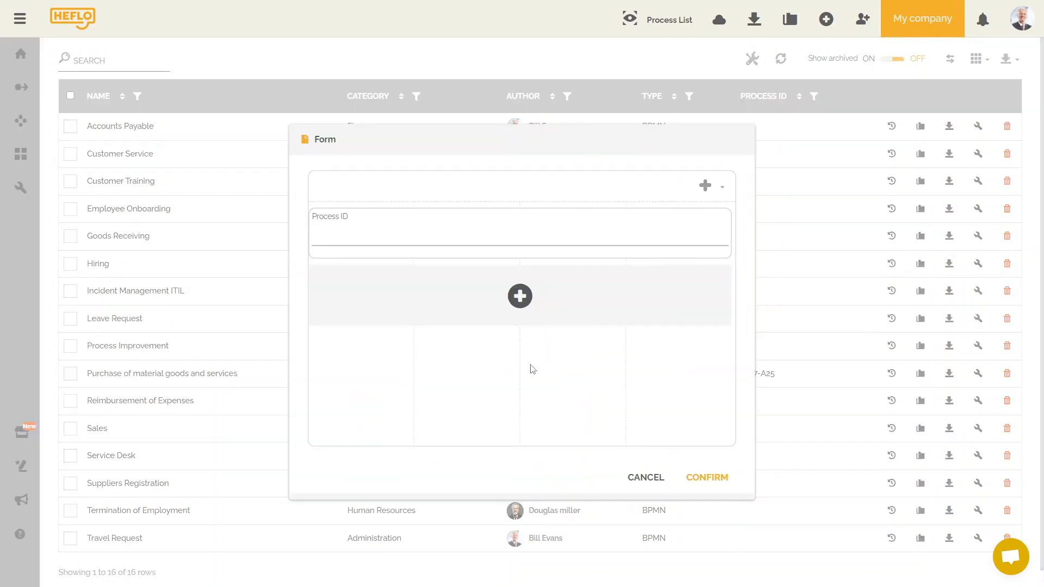
left_click(524, 298)
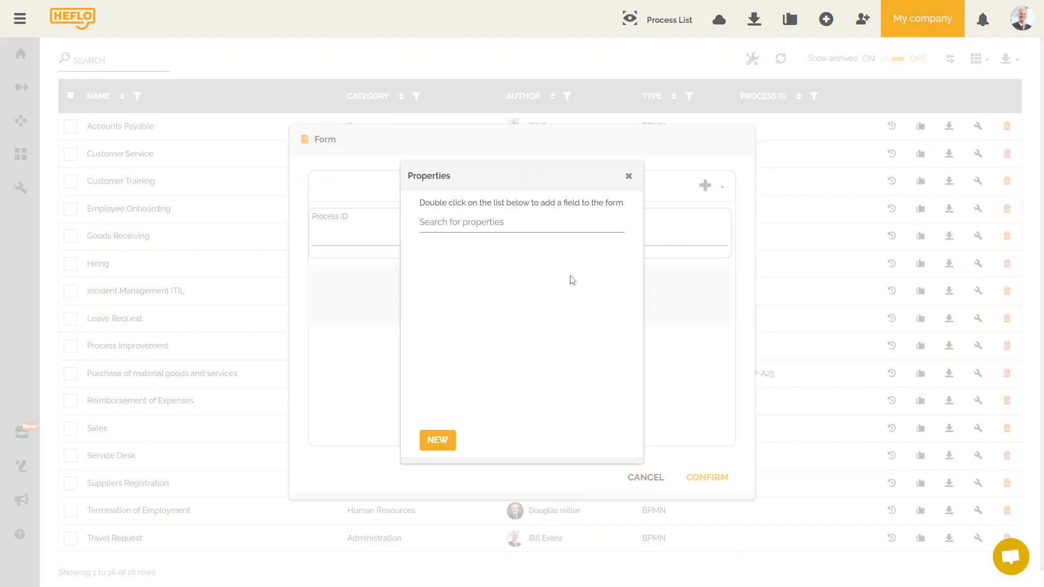
left_click(631, 176)
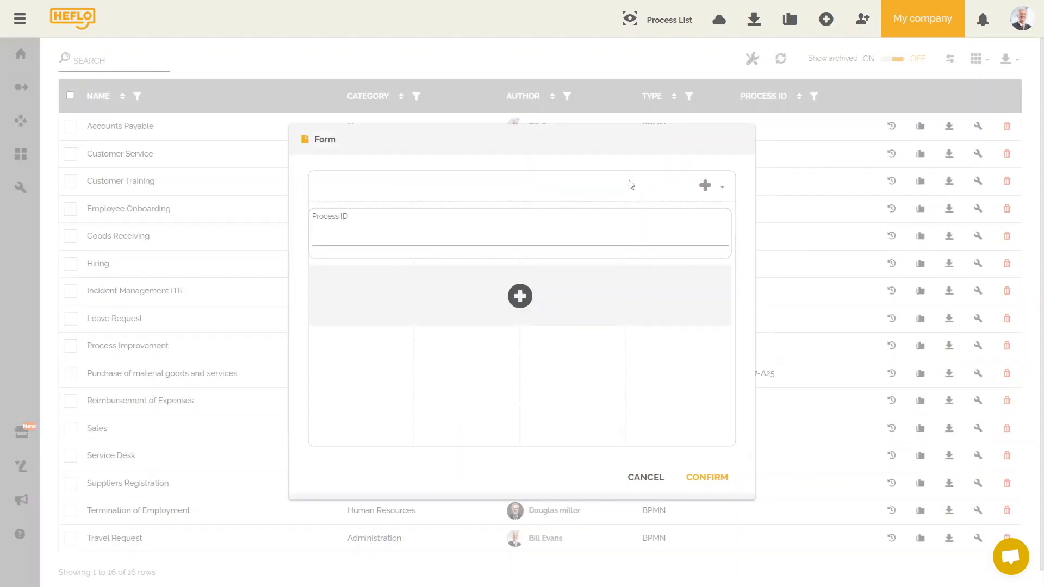
left_click(643, 478)
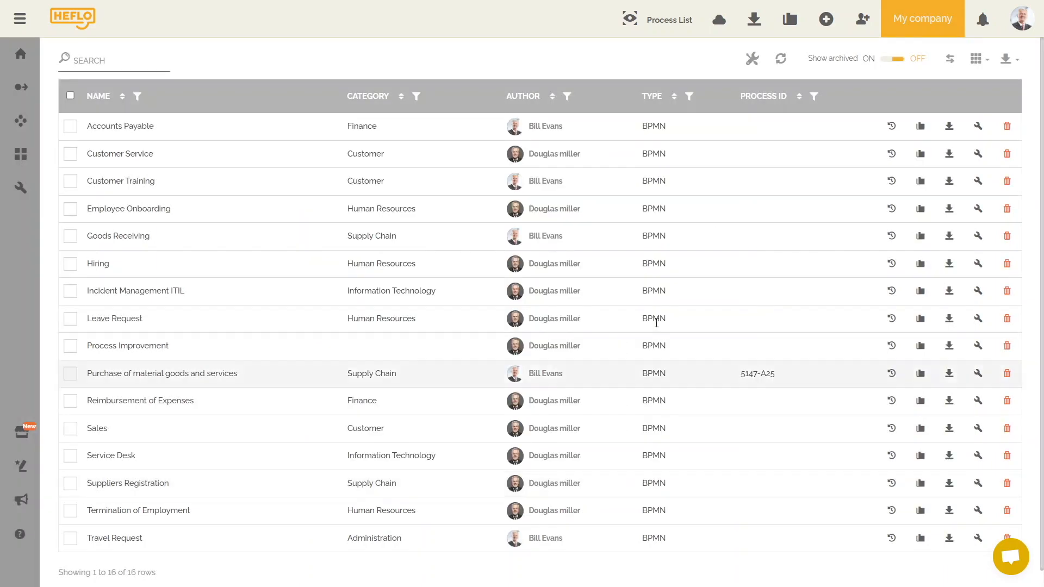
Step: Return to the Process Editor and open the documentation of the Collect Quotes task for editing
left_click(669, 22)
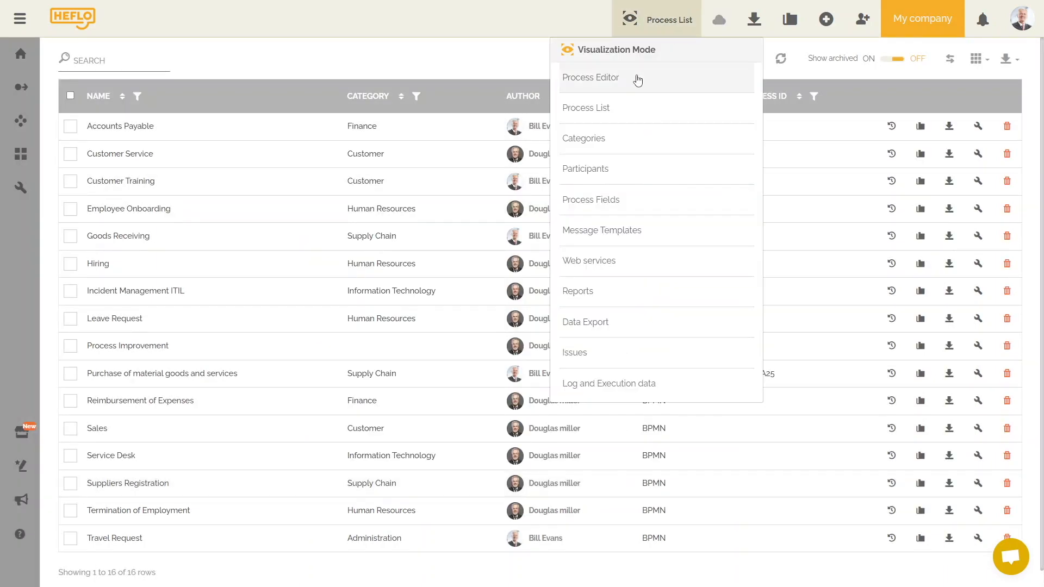
left_click(639, 80)
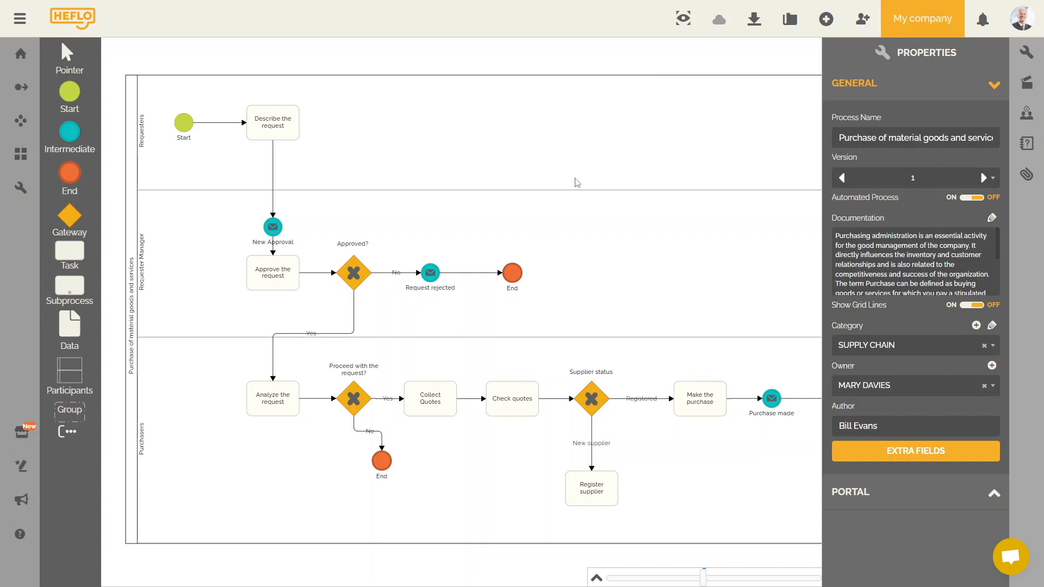
left_click(439, 399)
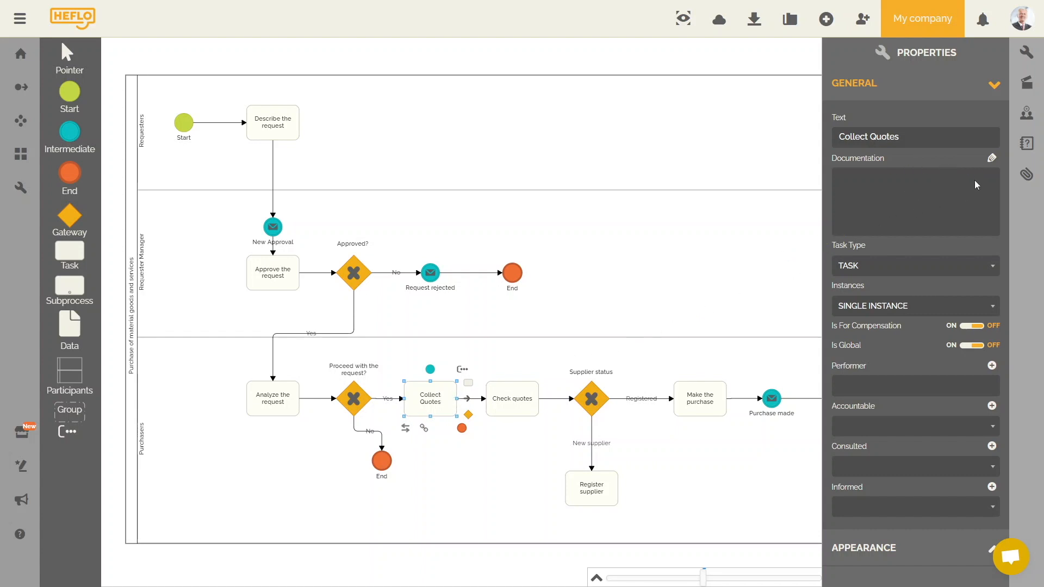
left_click(992, 158)
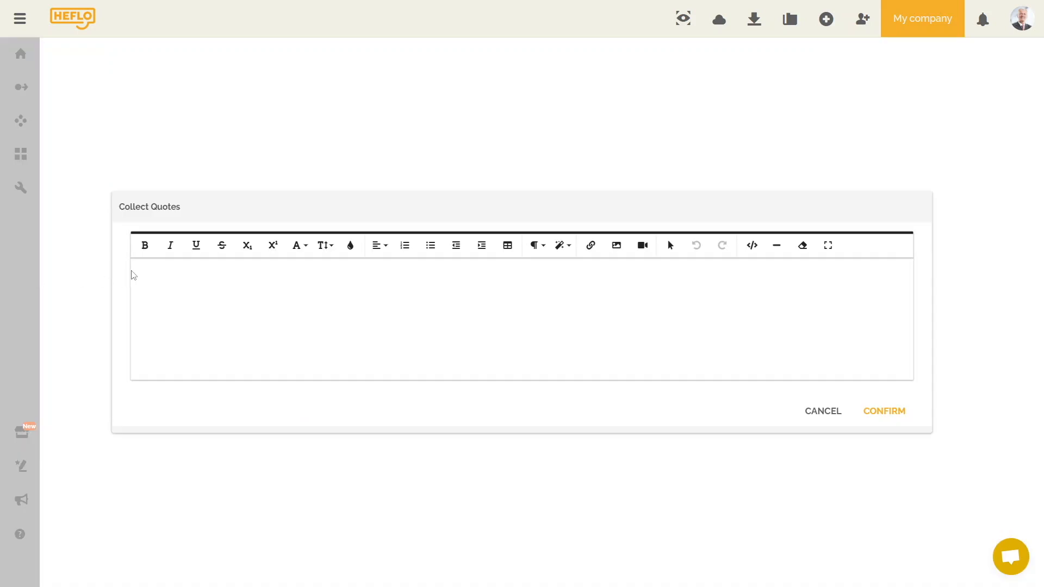
Step: Enter the supplier description beginning "The suppliers can be characterized in three forms:" and make "three forms:" bold and underlined
left_click(145, 268)
type("The suppliers can be characterized in three forms:")
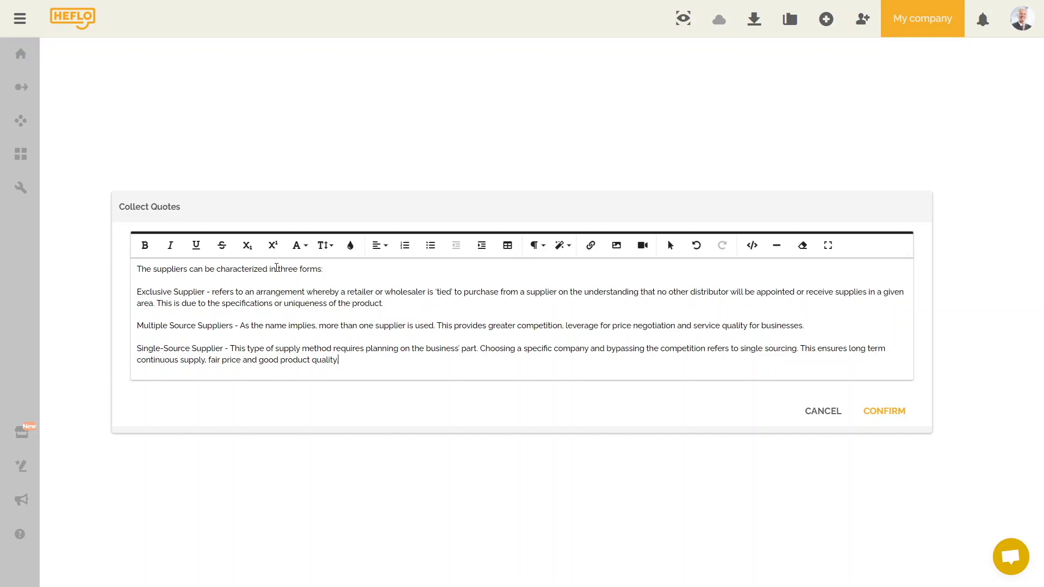
left_click_drag(277, 270, 329, 271)
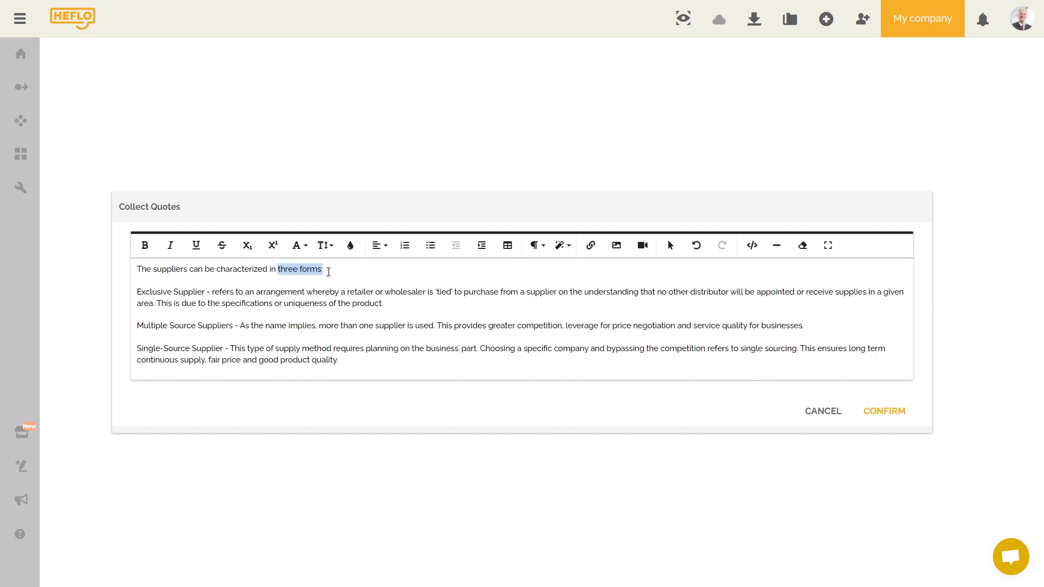
left_click(145, 245)
left_click(196, 245)
left_click(337, 268)
Step: Make the term "Exclusive Supplier" at the start of its paragraph bold and blue
left_click_drag(138, 294, 205, 293)
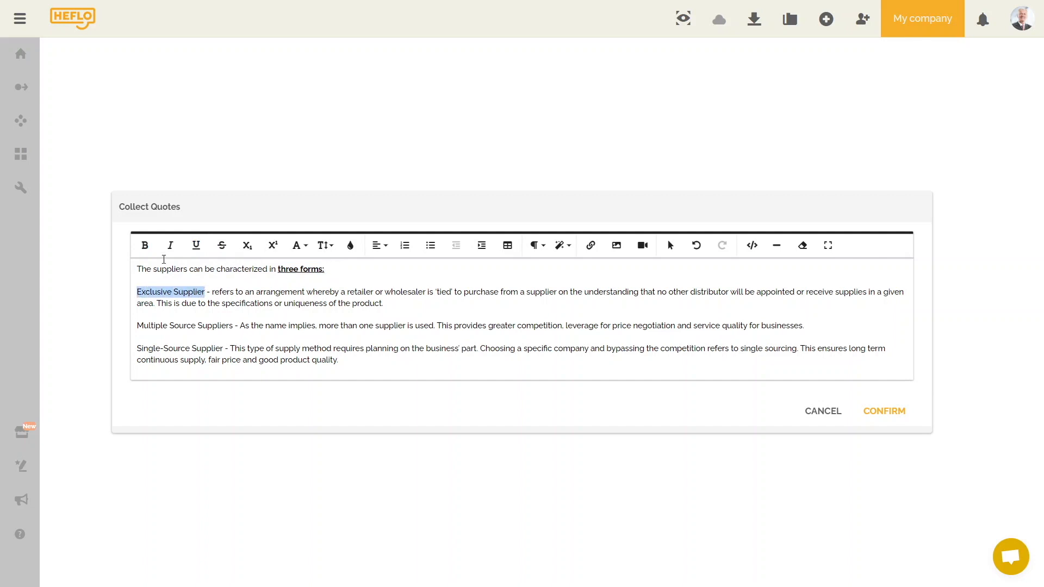
left_click(144, 245)
left_click(351, 245)
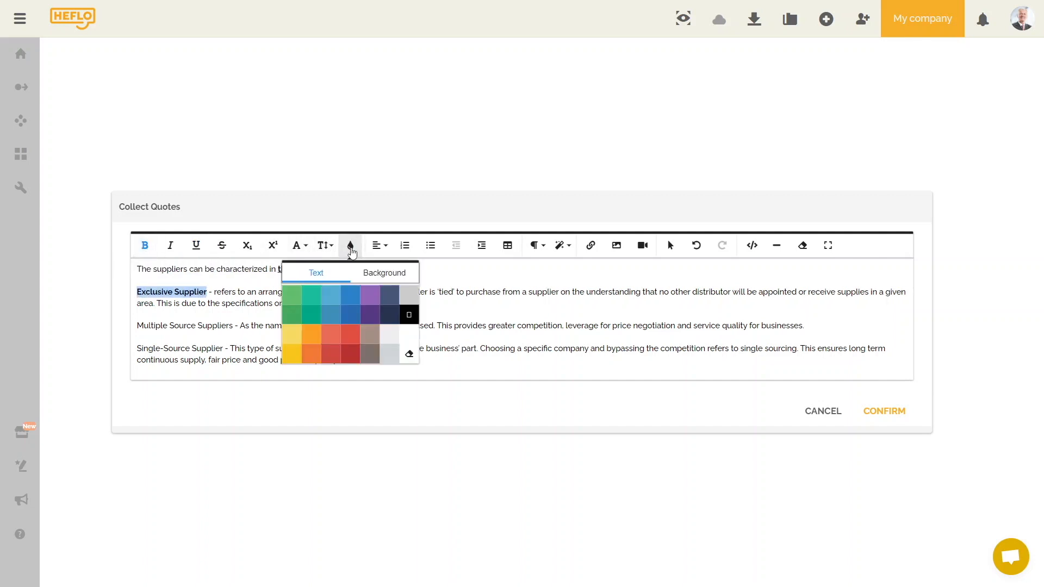
left_click(350, 291)
left_click(270, 327)
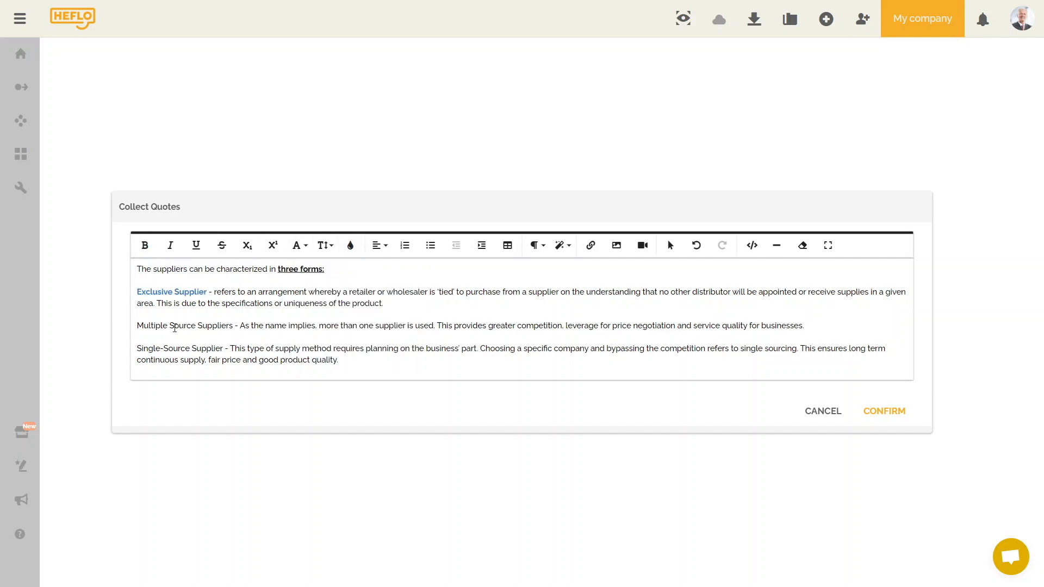
Step: Format the paragraph terms "Multiple Source Suppliers" and "Single-Source Supplier" in the same bold blue style
left_click_drag(137, 326, 235, 327)
left_click(145, 246)
left_click(351, 245)
left_click(350, 290)
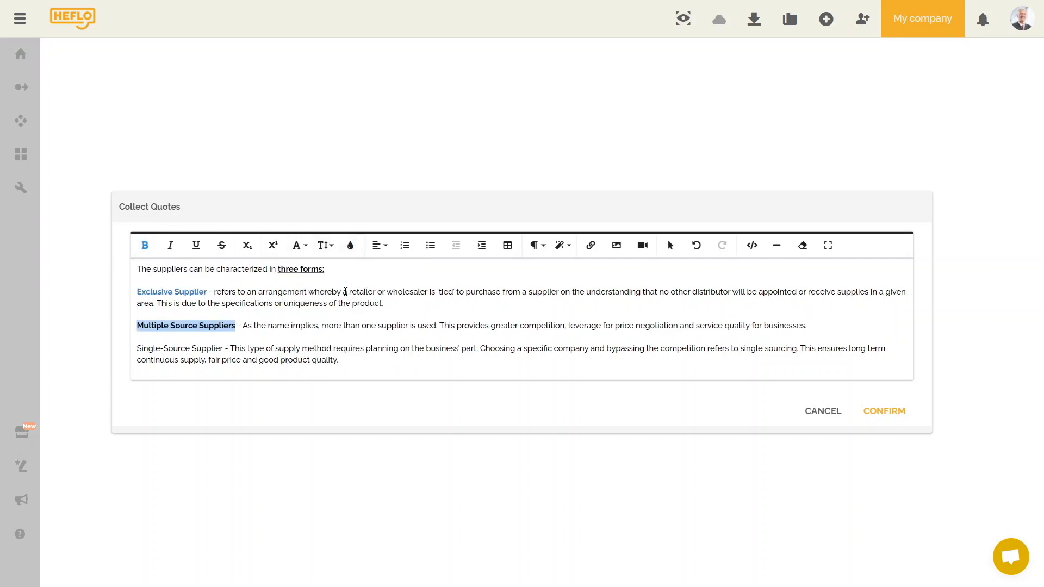
left_click_drag(137, 348, 223, 348)
left_click(145, 245)
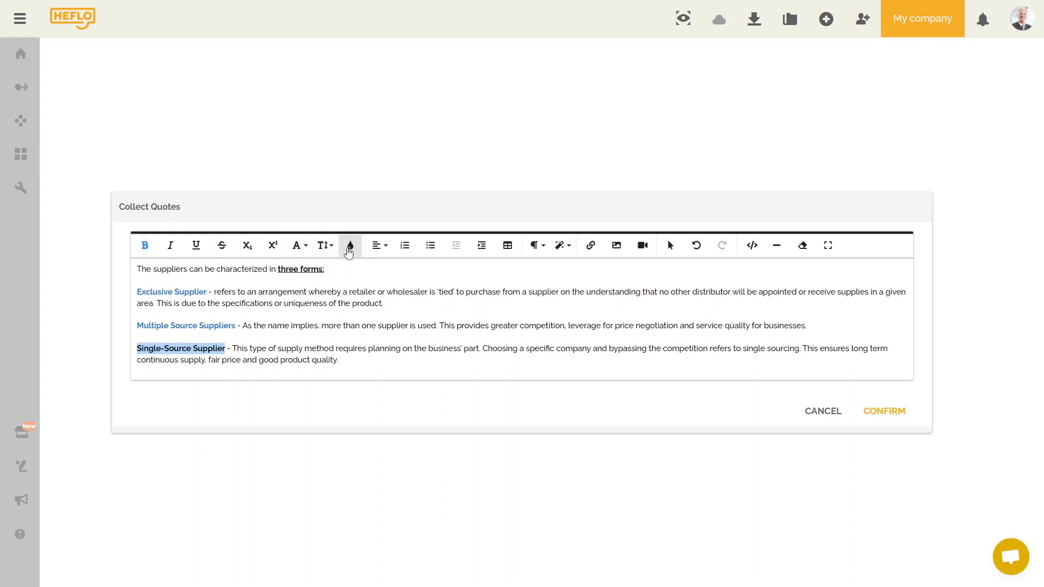
left_click(350, 245)
left_click(350, 291)
Step: Insert a table of three rows and four columns on a new line below the Single-Source Supplier paragraph
left_click(357, 365)
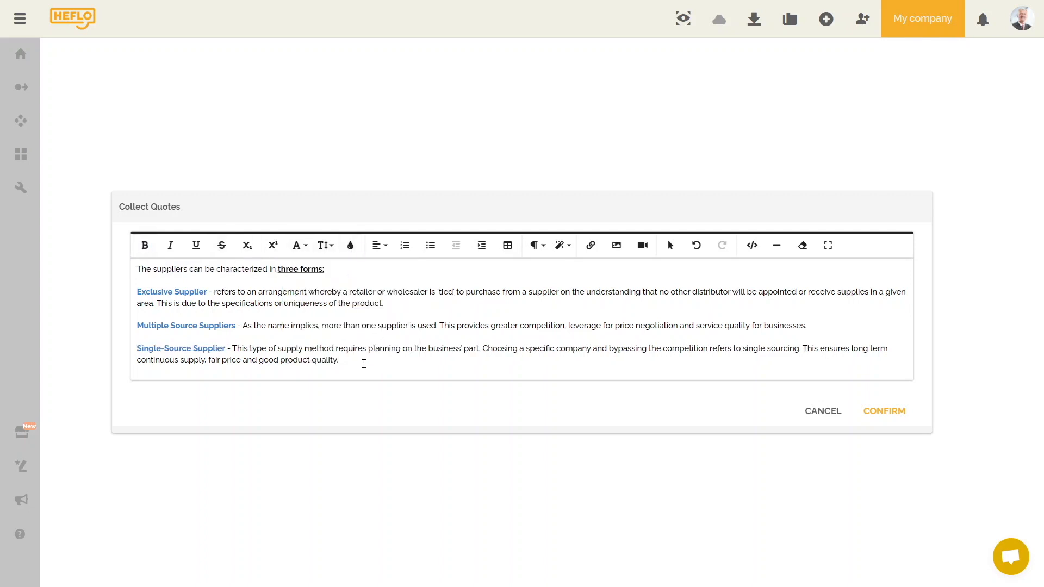
key("Return")
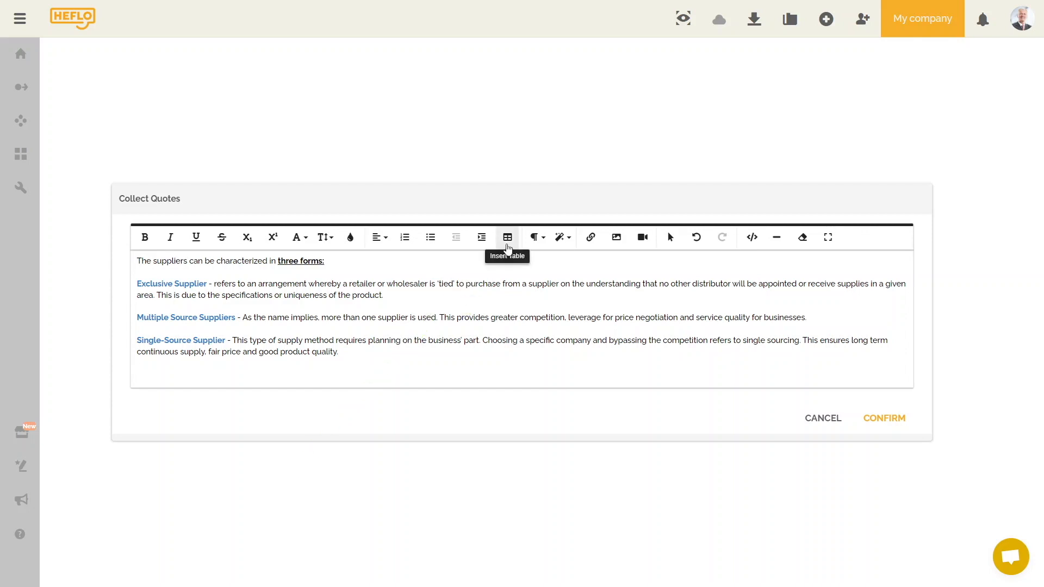
left_click(508, 239)
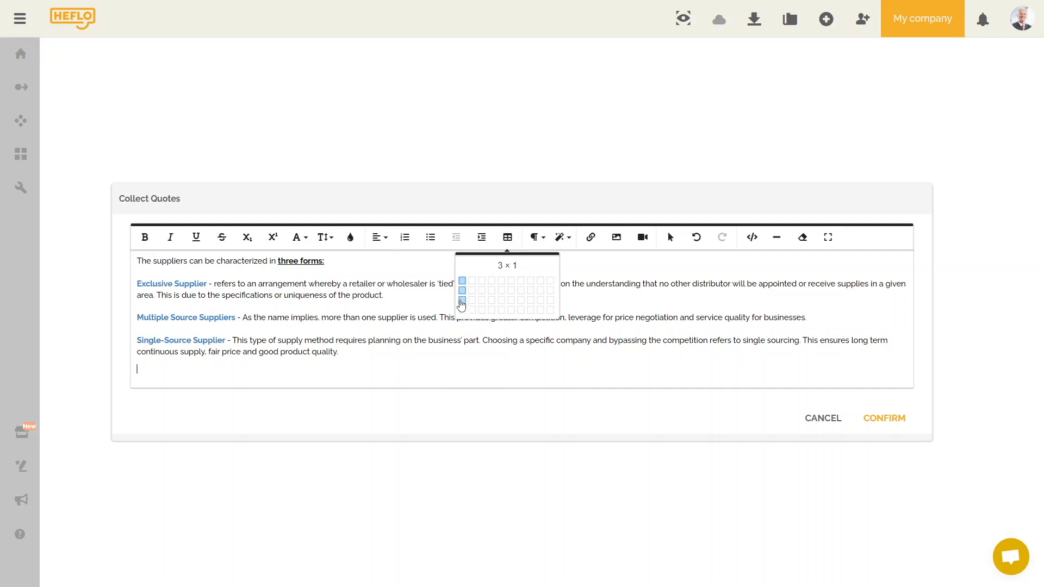
left_click(492, 300)
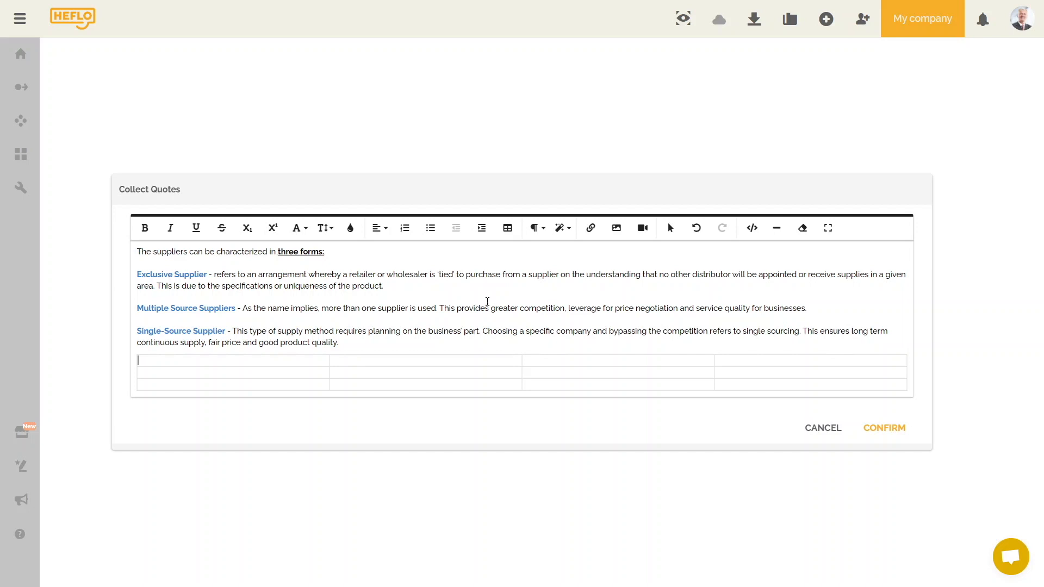
Step: Label the second and third rows of the table's first column Advantage and Disadvantage
left_click(246, 373)
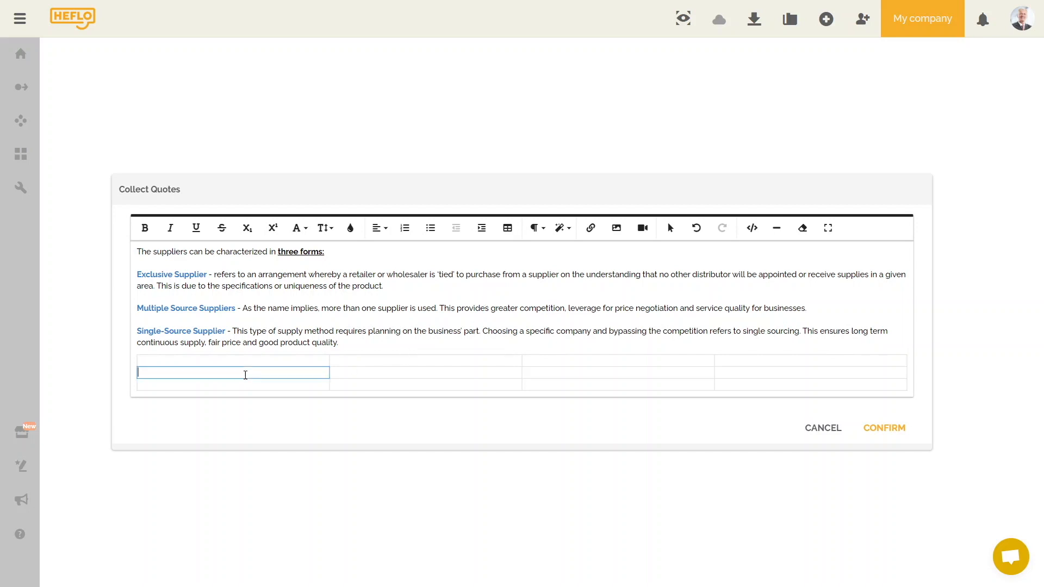
type("Advantage")
left_click(148, 384)
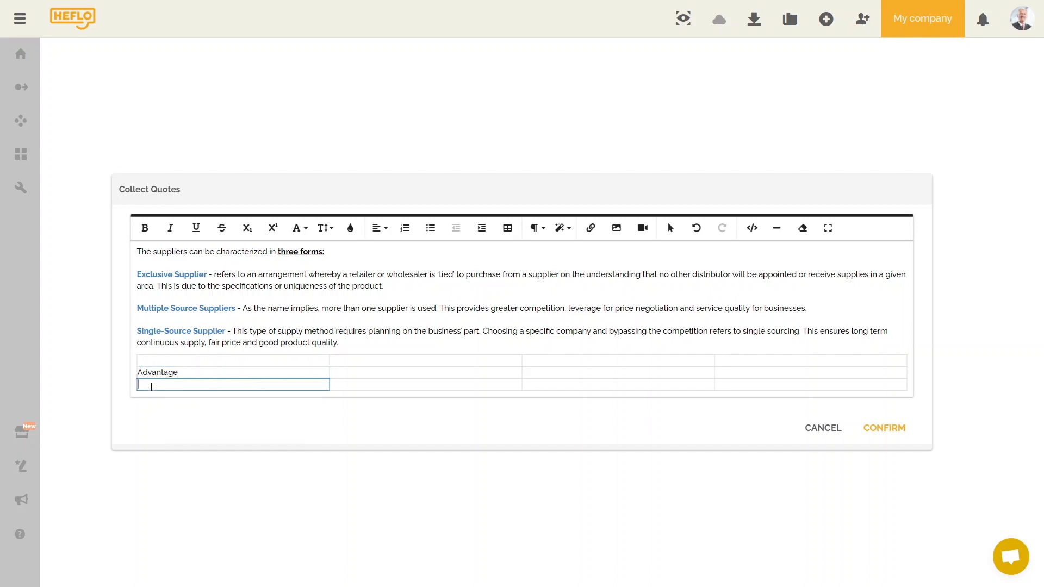
type("Disa")
type("dvantage")
Step: Center the Advantage and Disadvantage row labels horizontally in their table cells
left_click(155, 428)
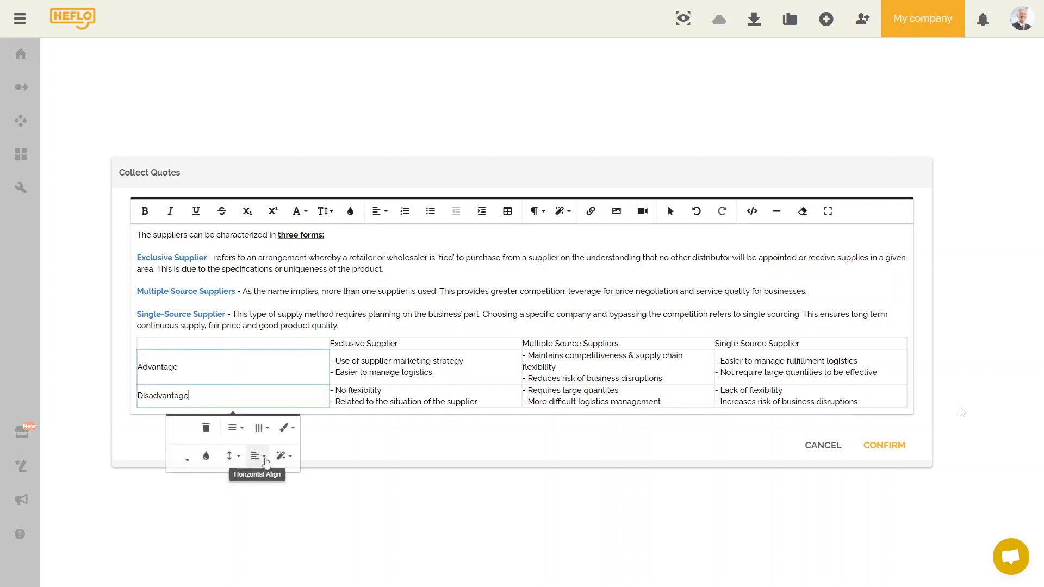
left_click(265, 461)
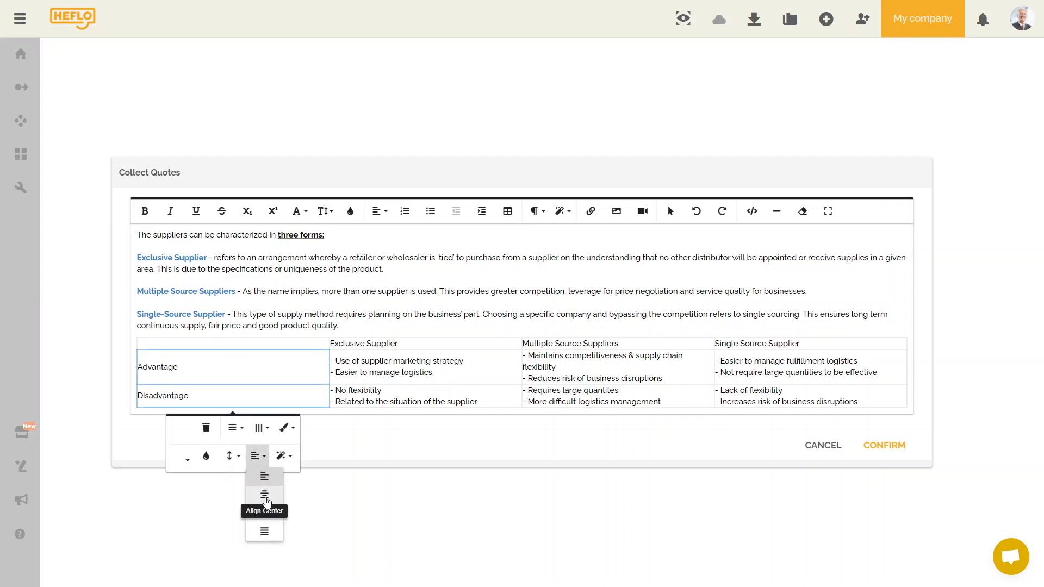
left_click(265, 496)
Step: Add a blank line above and below the Exclusive Supplier column heading and center the three supplier headings horizontally
left_click(331, 343)
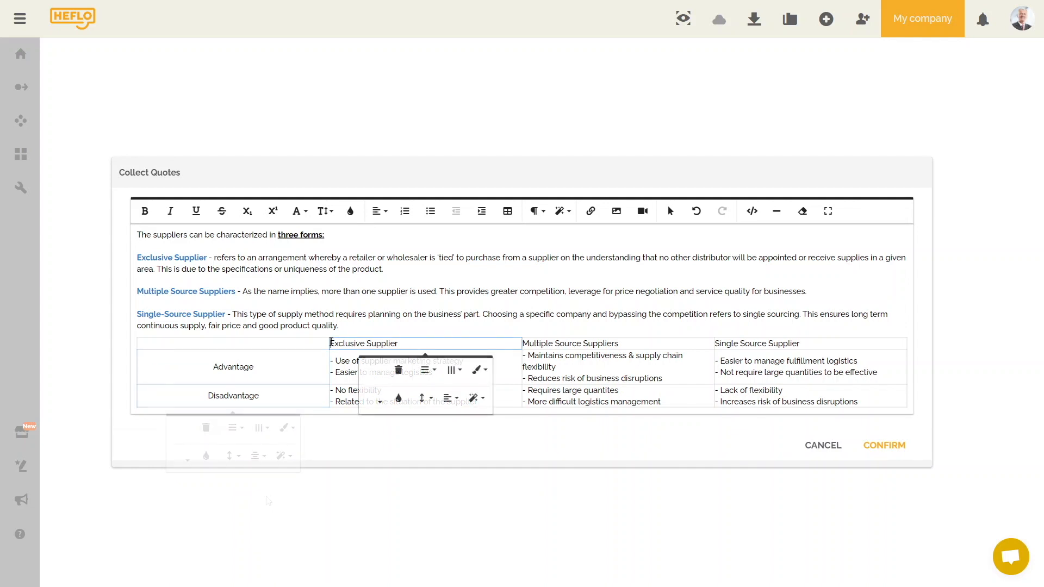
key("Return")
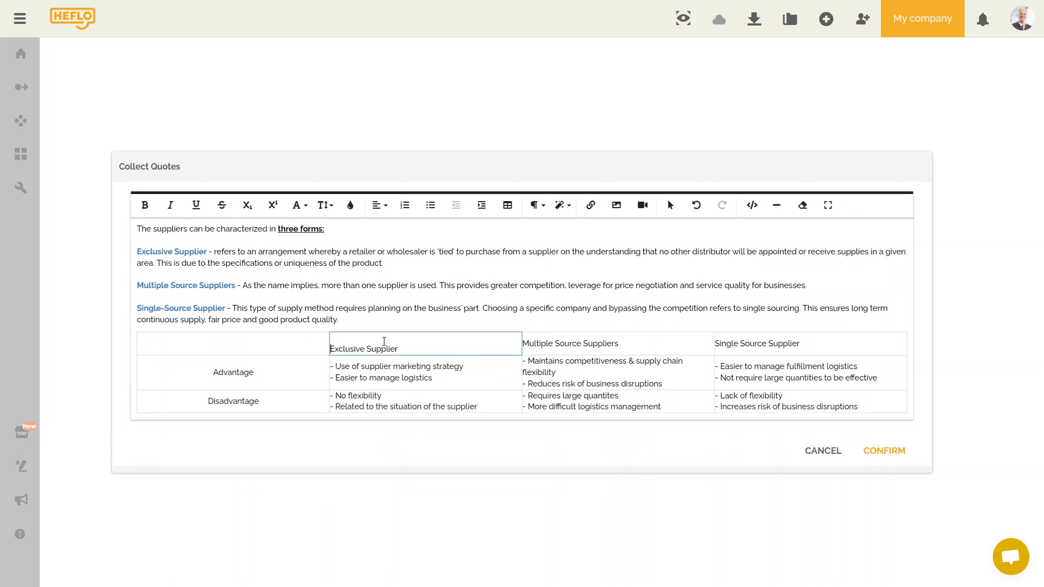
left_click(414, 350)
key("Return")
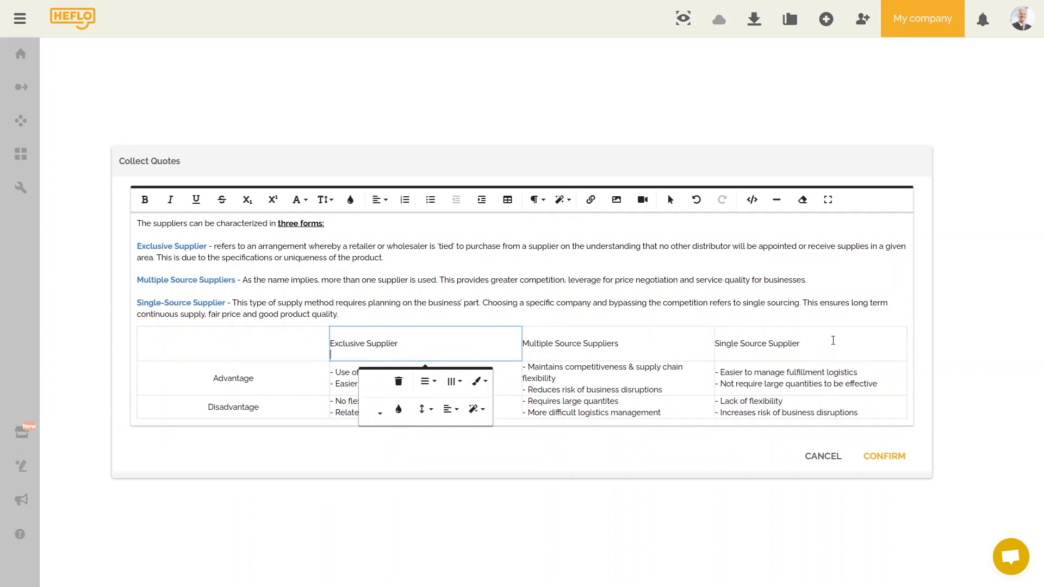
left_click_drag(833, 343, 343, 344)
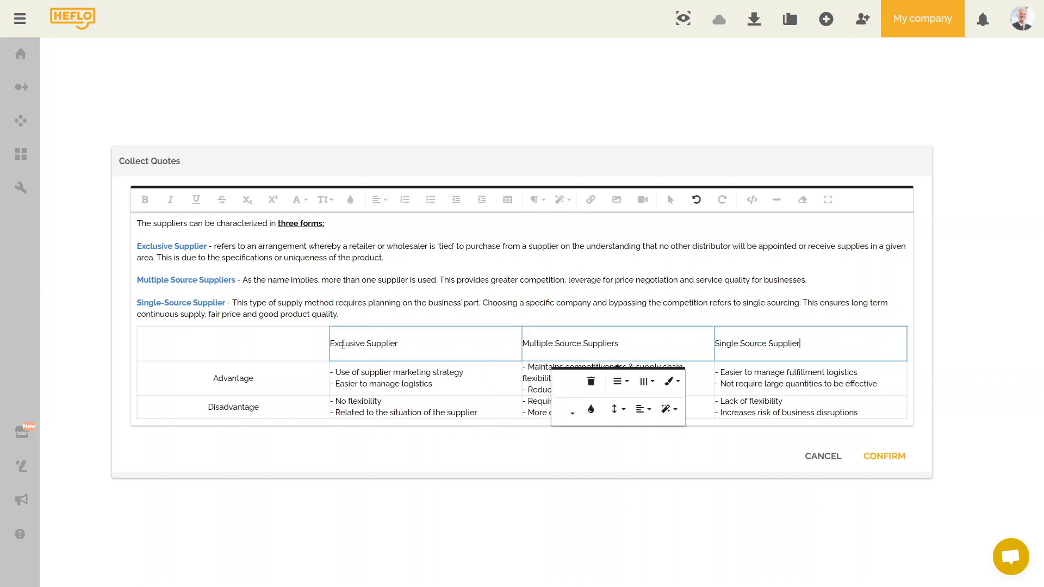
left_click(646, 415)
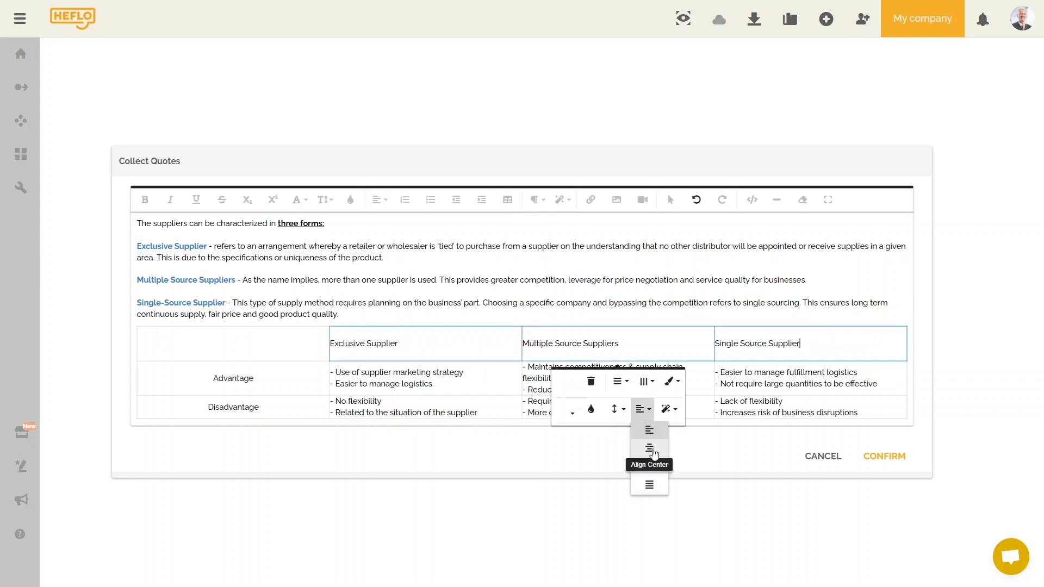
left_click(652, 450)
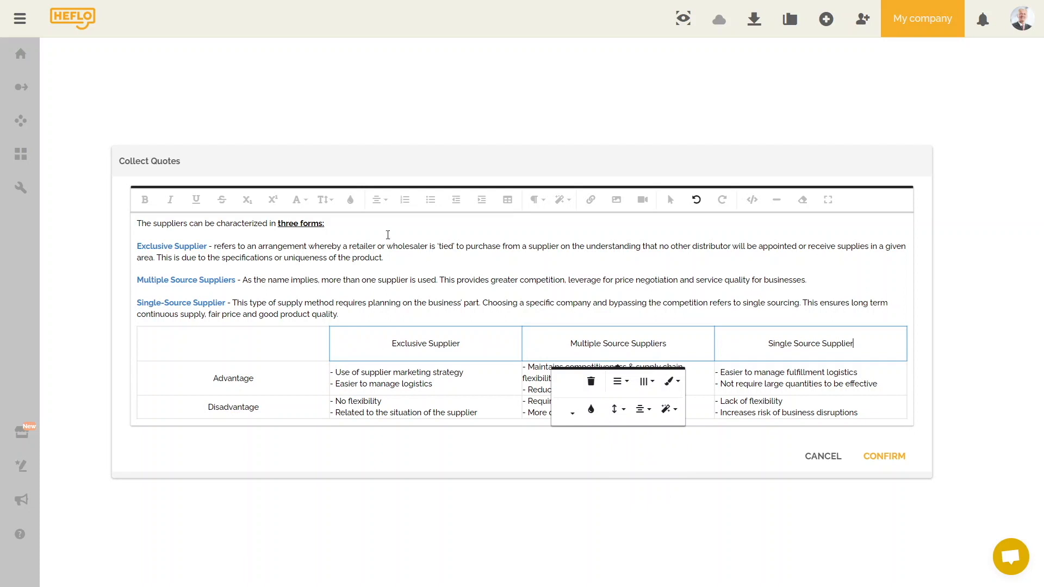
Step: Make the column headings Single Source Supplier, Multiple Source Suppliers and Exclusive Supplier bold
left_click(804, 345)
left_click_drag(855, 345, 764, 344)
key("ctrl+b")
left_click_drag(673, 346, 569, 344)
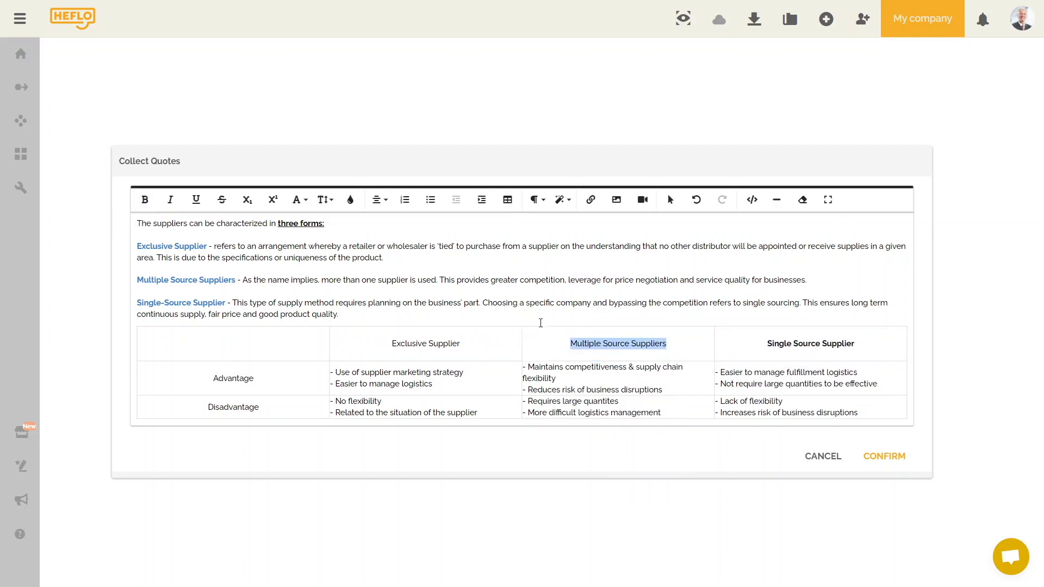
left_click(144, 200)
left_click_drag(462, 344, 391, 343)
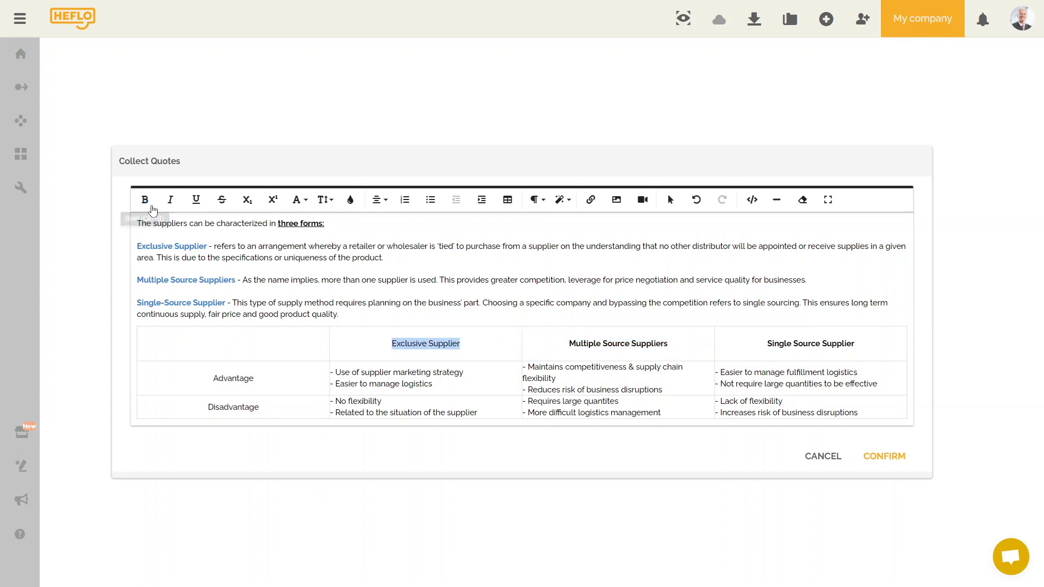
left_click(145, 199)
left_click(971, 407)
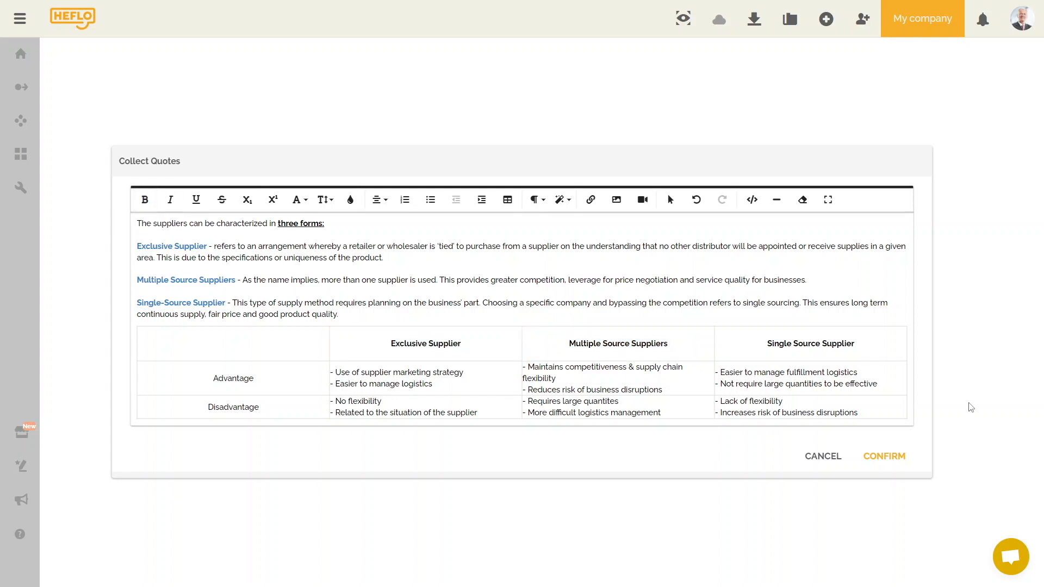
Step: Insert the Supply chain management image below the table in the Collect Quotes documentation and enlarge it to most of the text width
left_click(910, 415)
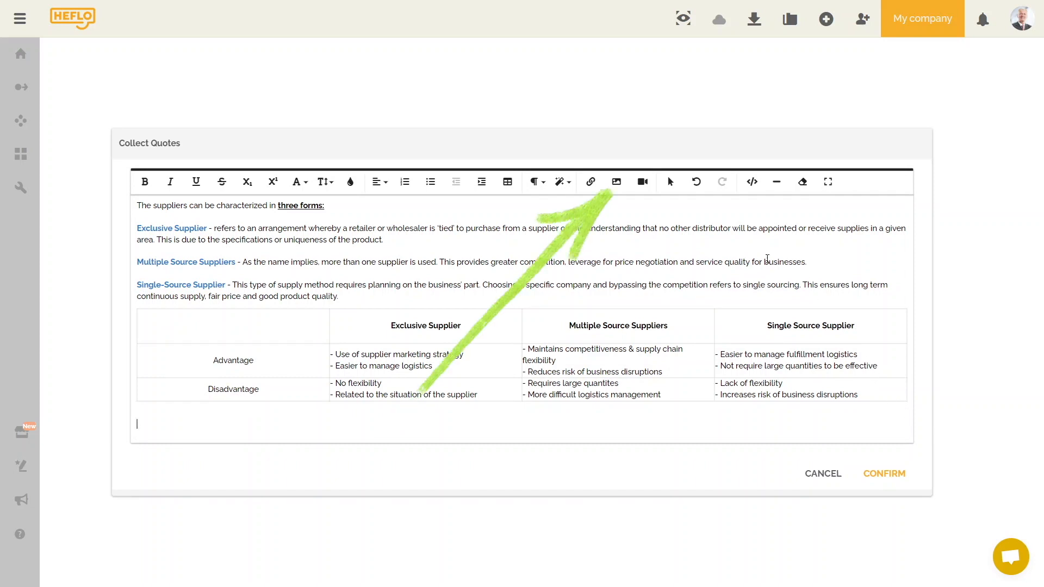
left_click(617, 182)
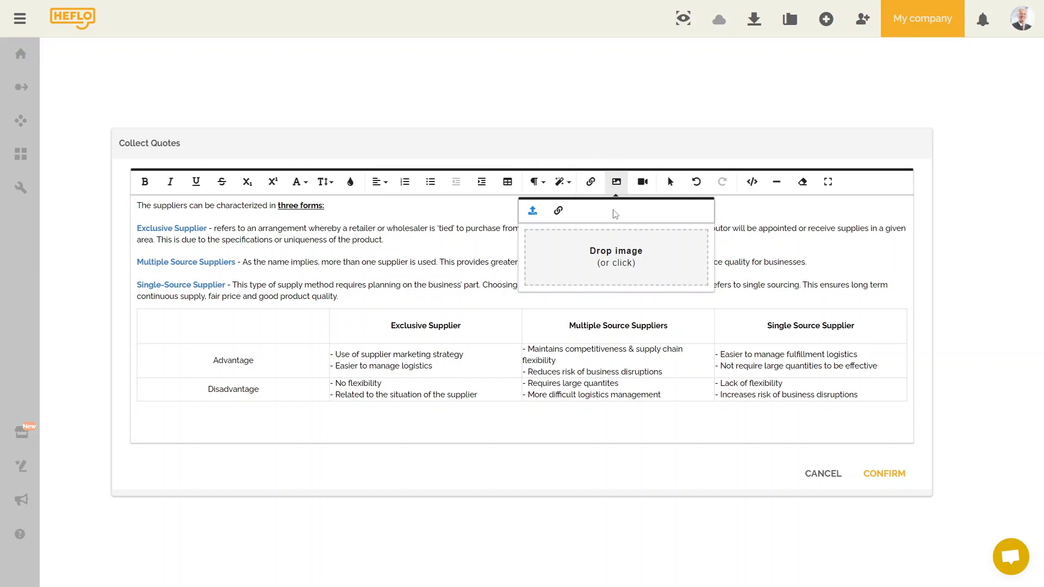
left_click(624, 266)
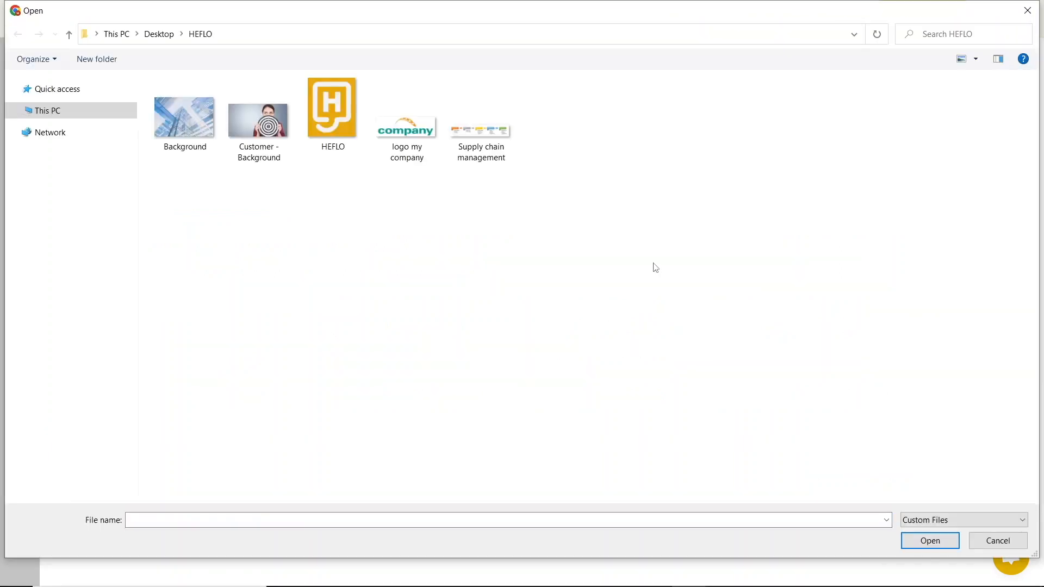
double_click(505, 142)
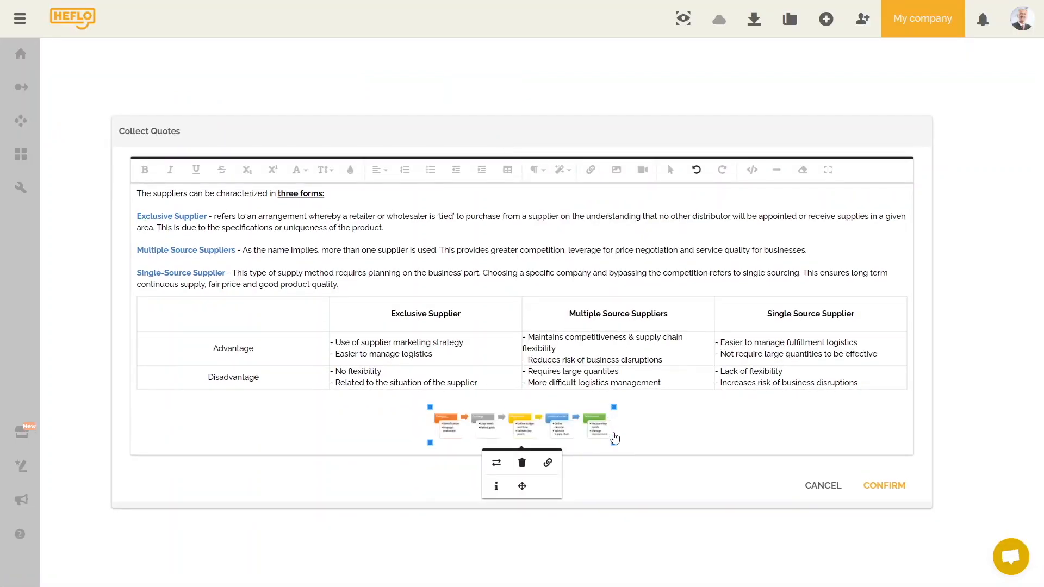
left_click_drag(614, 443, 741, 497)
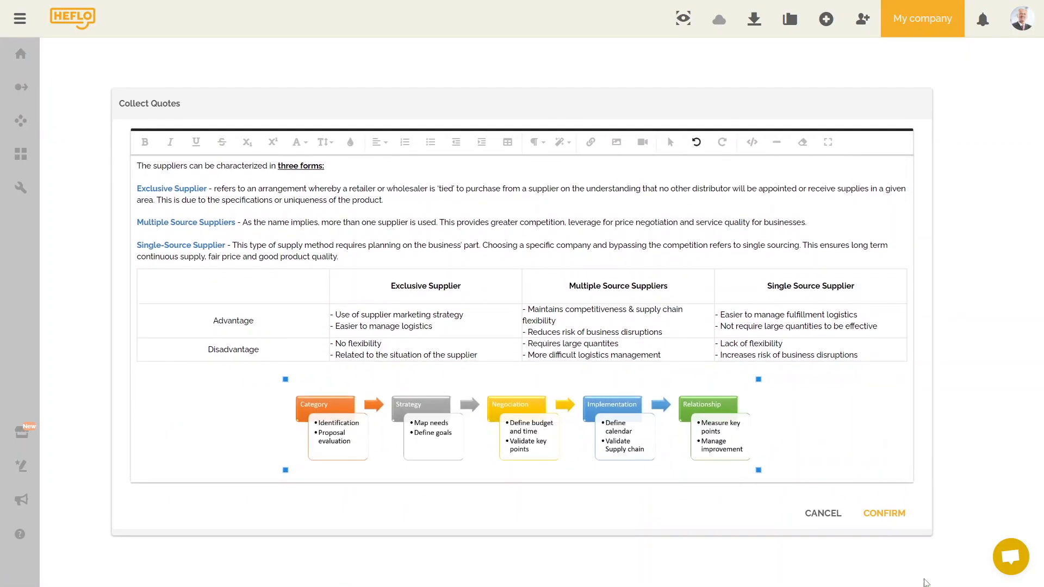
left_click(882, 459)
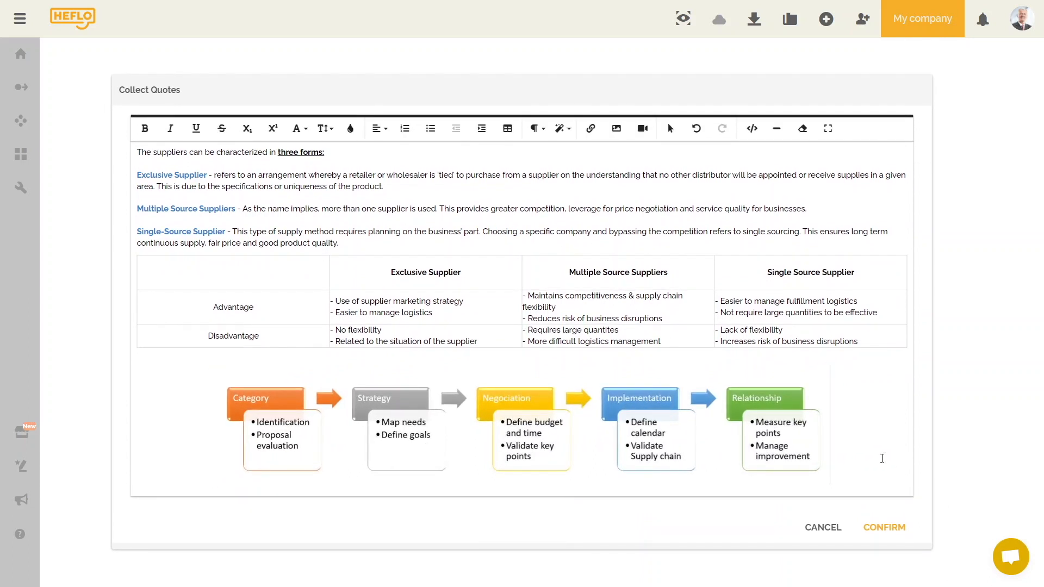
key("Return")
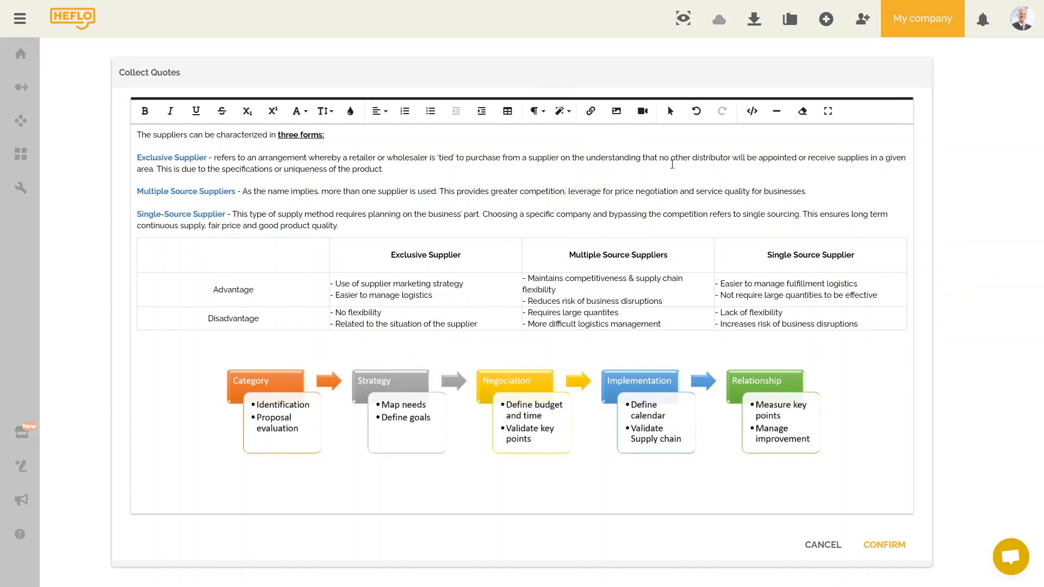
left_click(652, 120)
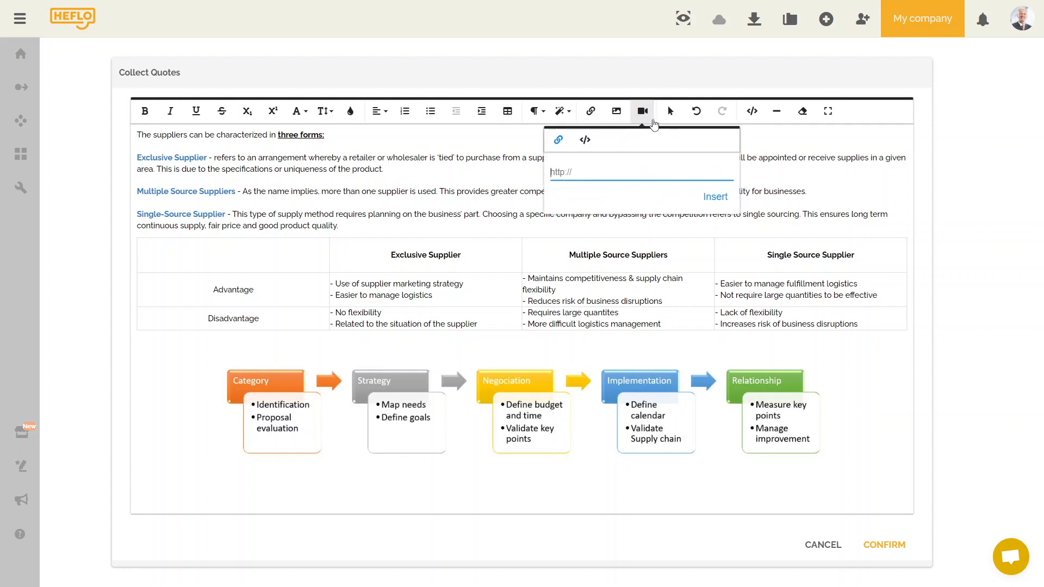
type("https://youtu.be/86QXuS921Uo")
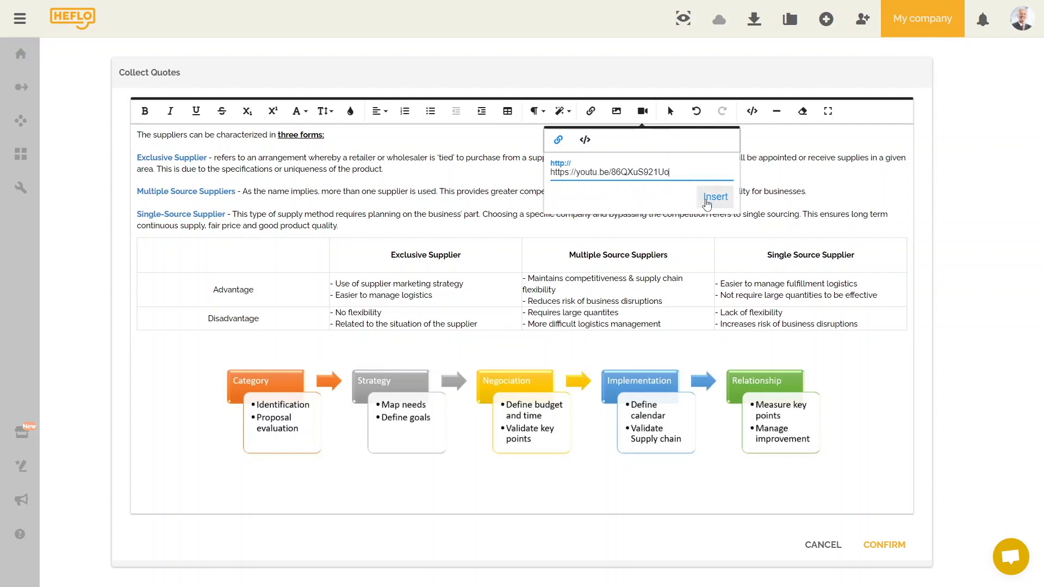
left_click(714, 197)
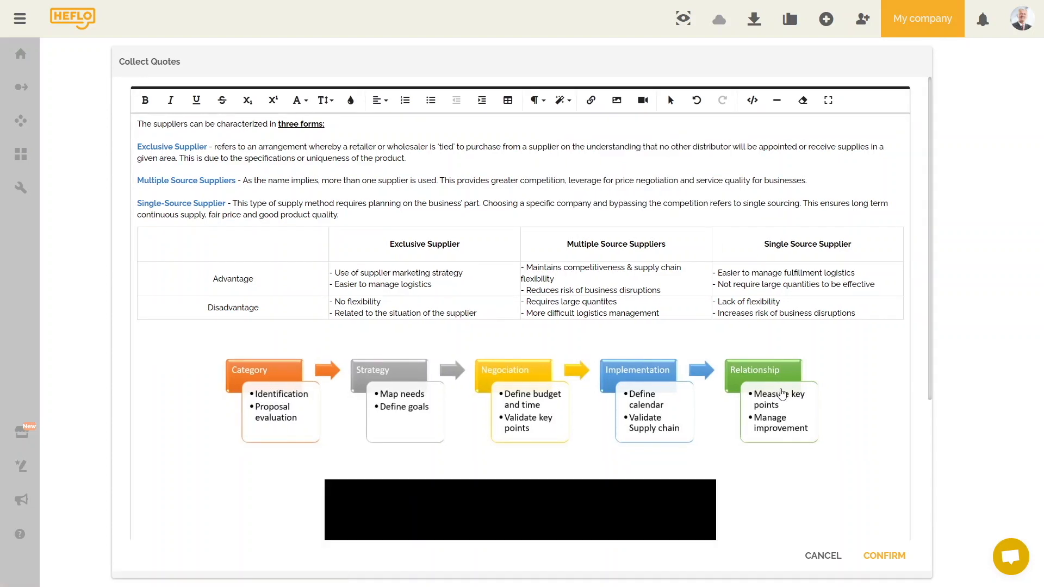
scroll(782, 396, "down", 4)
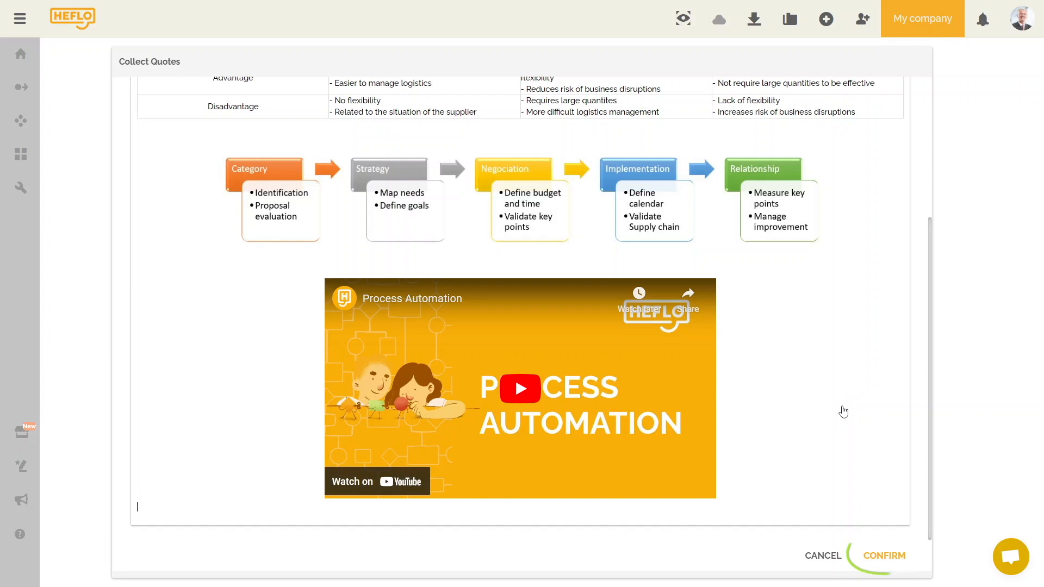
left_click(898, 560)
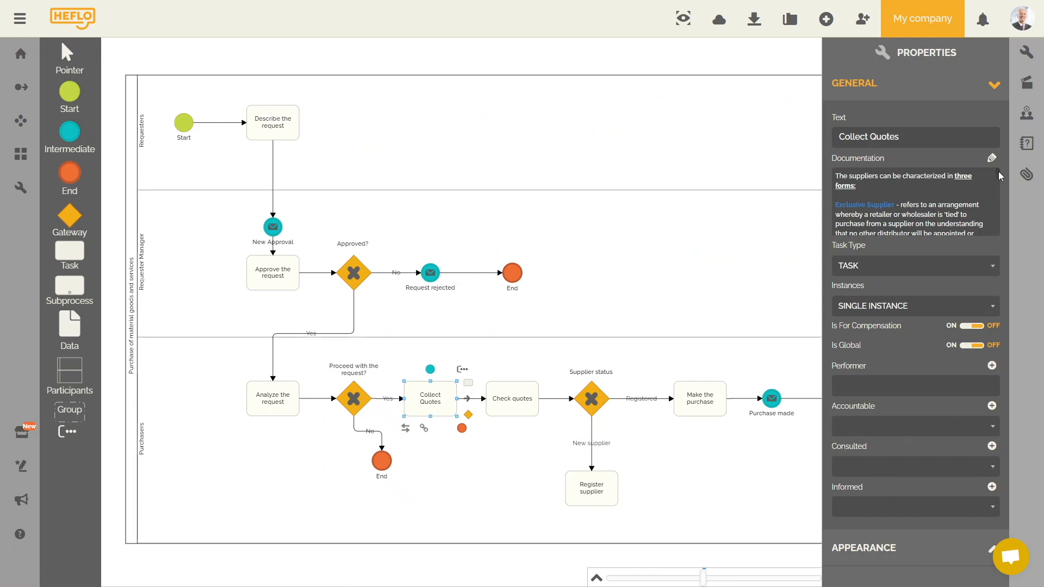
mouse_move(998, 173)
left_mouse_down()
mouse_move(999, 230)
mouse_move(1005, 181)
left_mouse_up()
left_click(1026, 60)
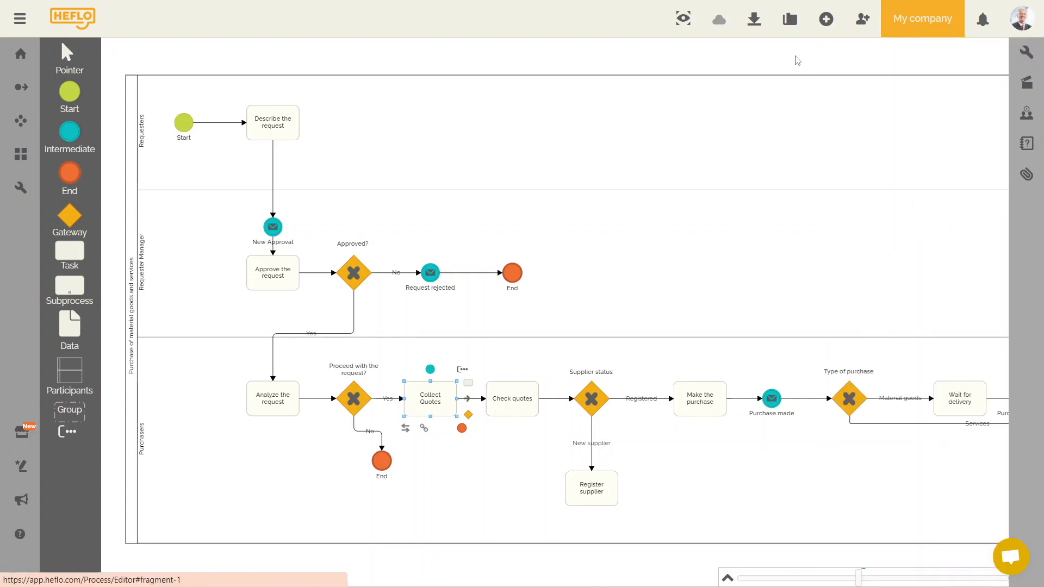
Step: Document the Describe the request task: restocking request for goods at the reorder level or finished, with type of purchase, quantity and destined subsidiary
left_click(291, 126)
left_click(1023, 61)
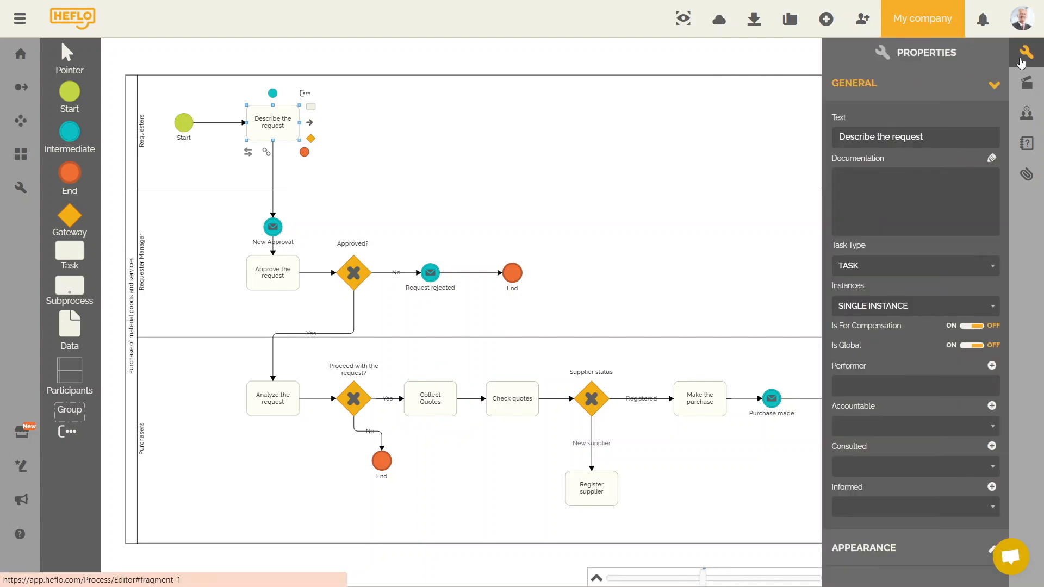
left_click(997, 159)
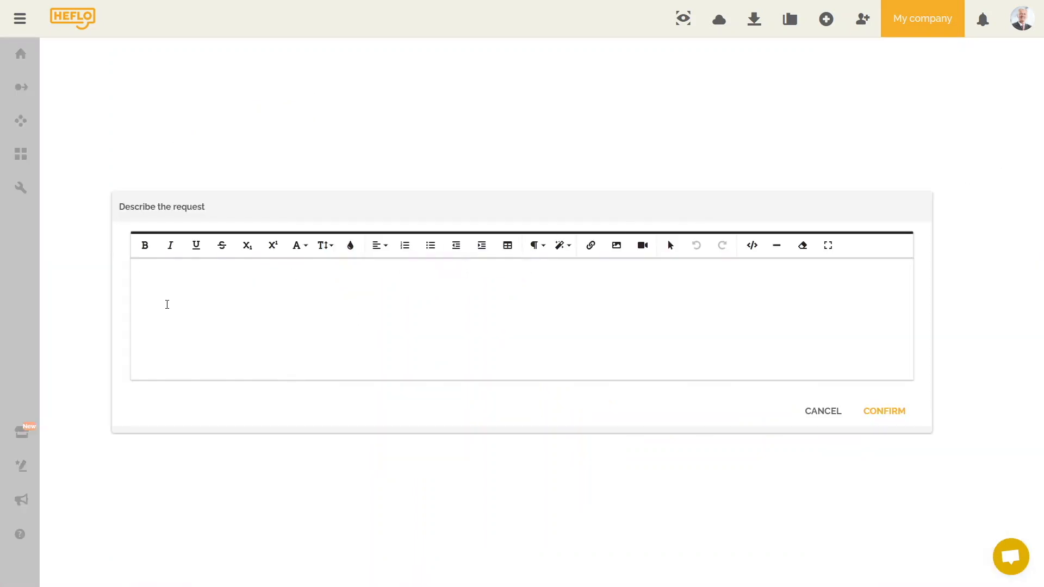
left_click(166, 304)
type("The requester needs to do a restocking request for verifying that goods are at the reorder level or are finished. He needs to provide informations about the request, like the type of purchase, quantity, destined subsidiary.")
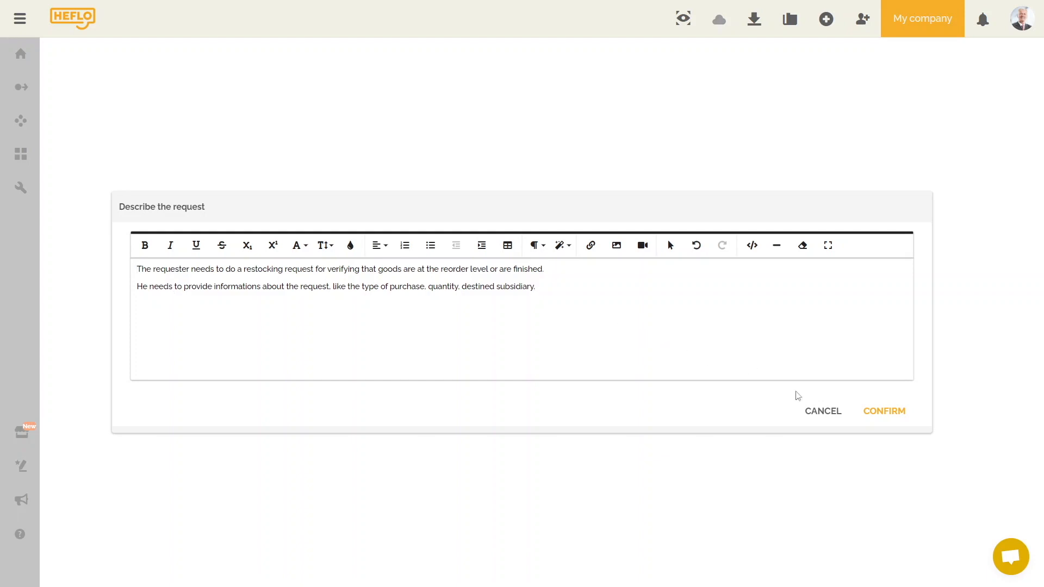
left_click(865, 421)
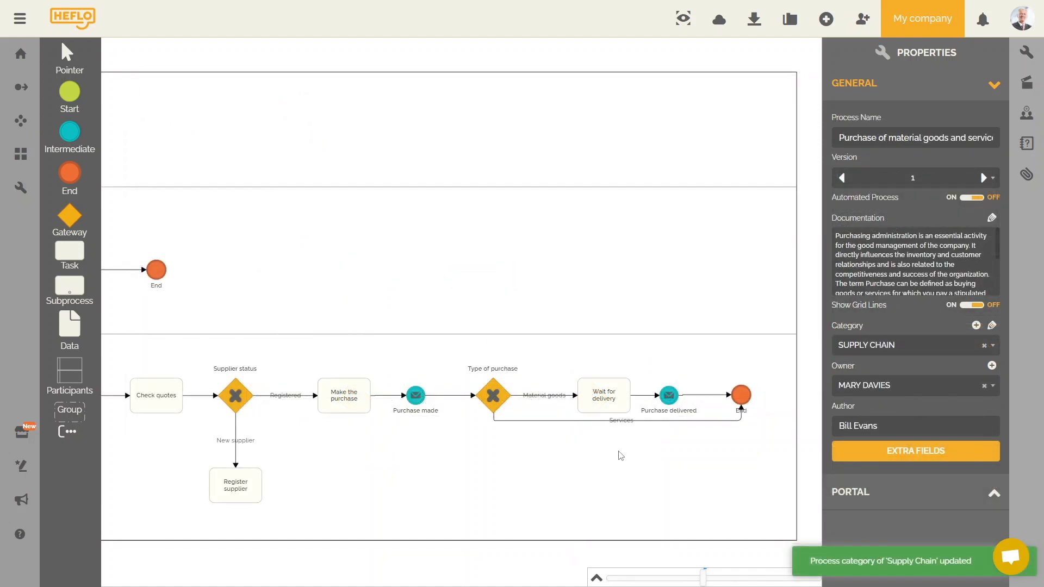
Step: Document the Purchase delivered event: the warehouse receives the purchase order, awaits the goods and, once received, sends the invoice to accounts payable
left_click(669, 398)
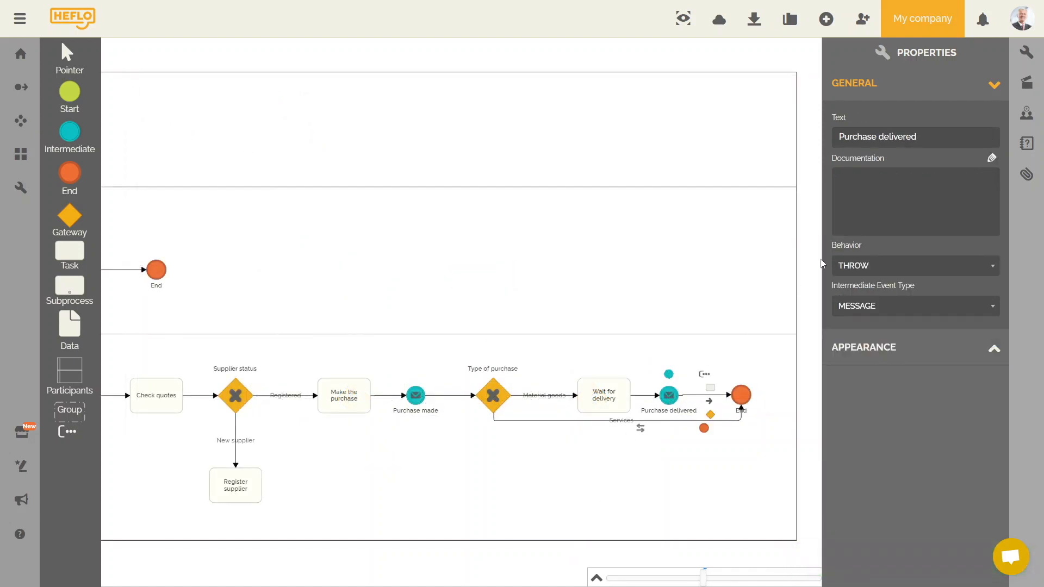
left_click(991, 160)
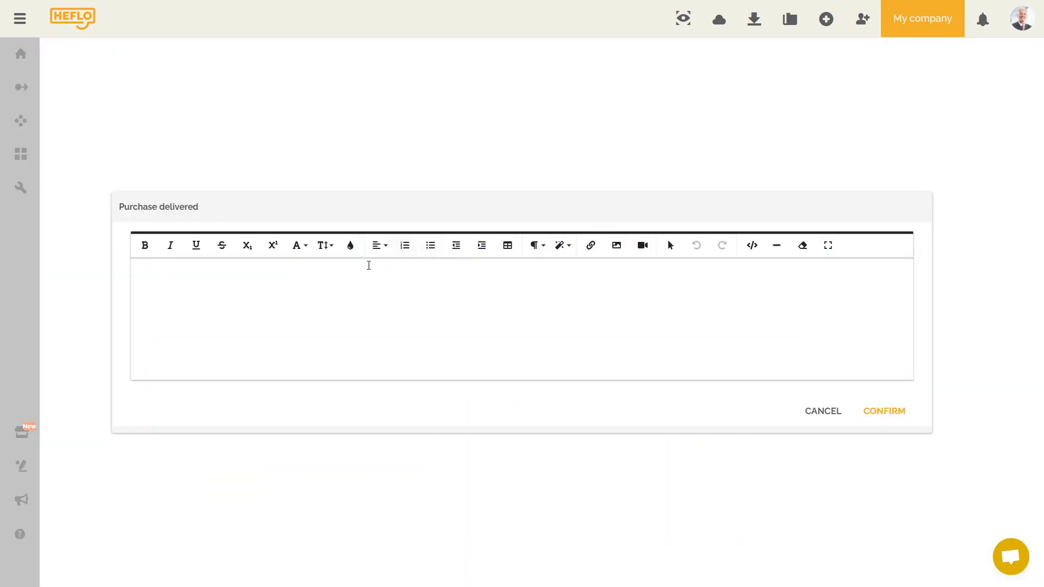
left_click(149, 285)
type("The warehouse receives the purchase order and awaits the receipt of the request. Once the goods are received the warehouse sends the invoice to accounts payable to continue the process.")
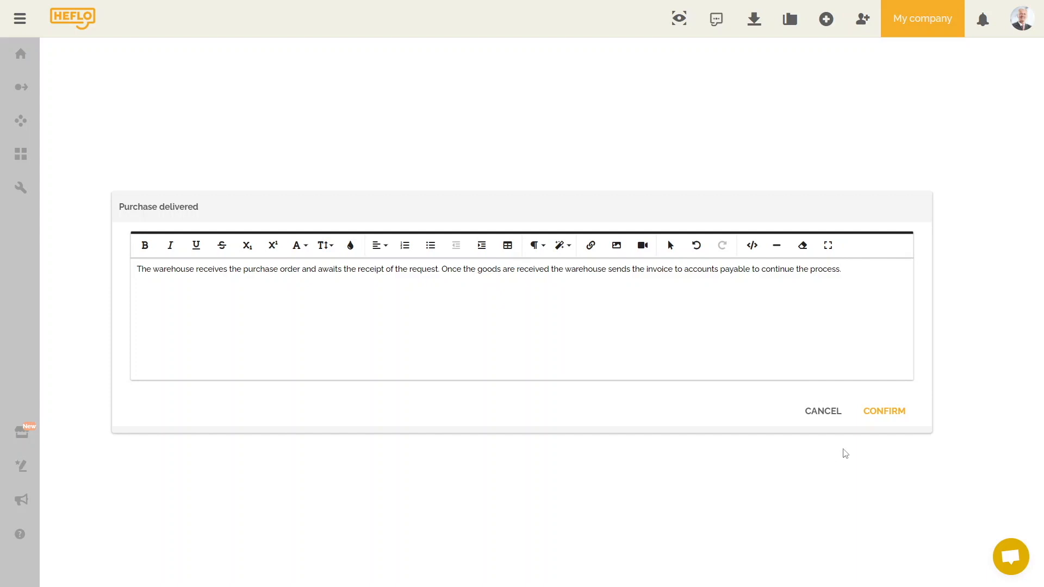
left_click(895, 417)
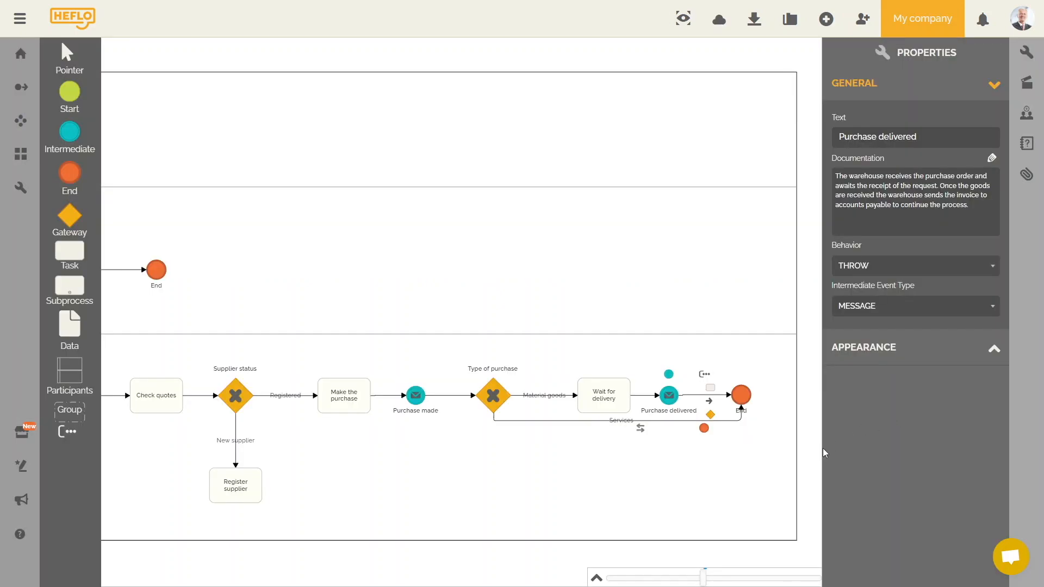
left_click(804, 456)
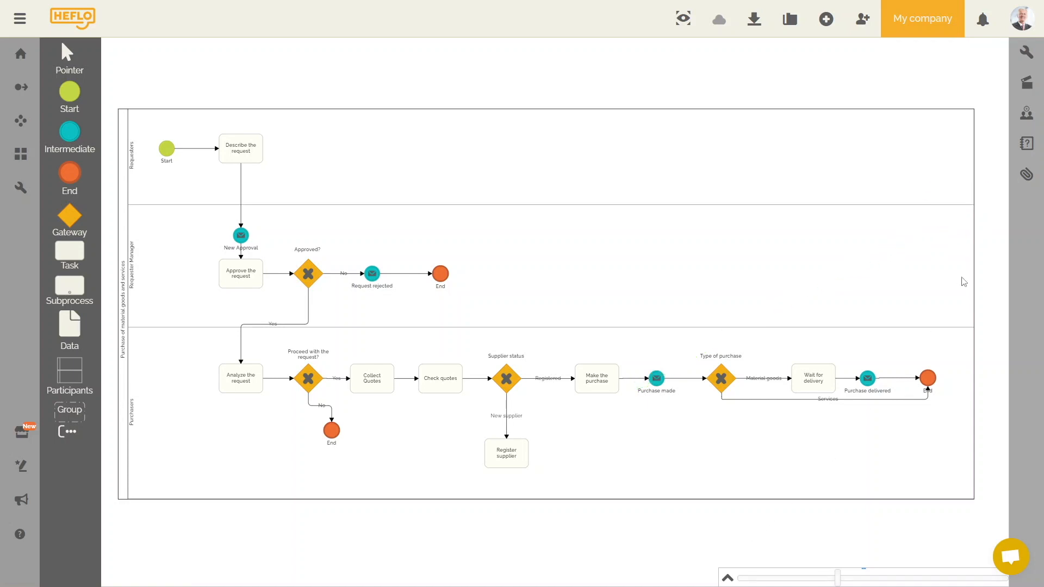
Step: Attach the Purchase Order template PDF to the whole process
left_click(1026, 174)
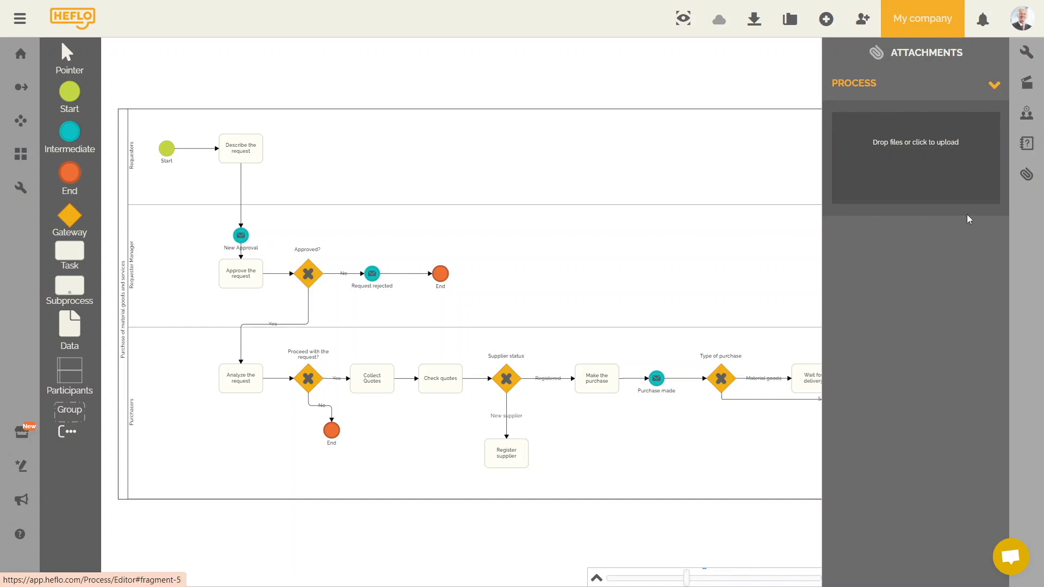
left_click(951, 171)
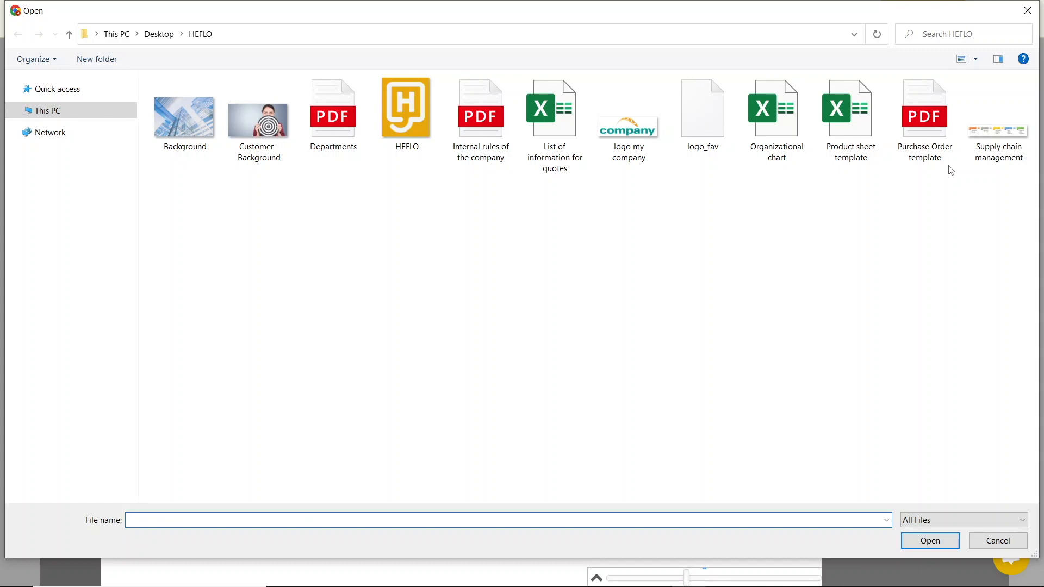
left_click(925, 145)
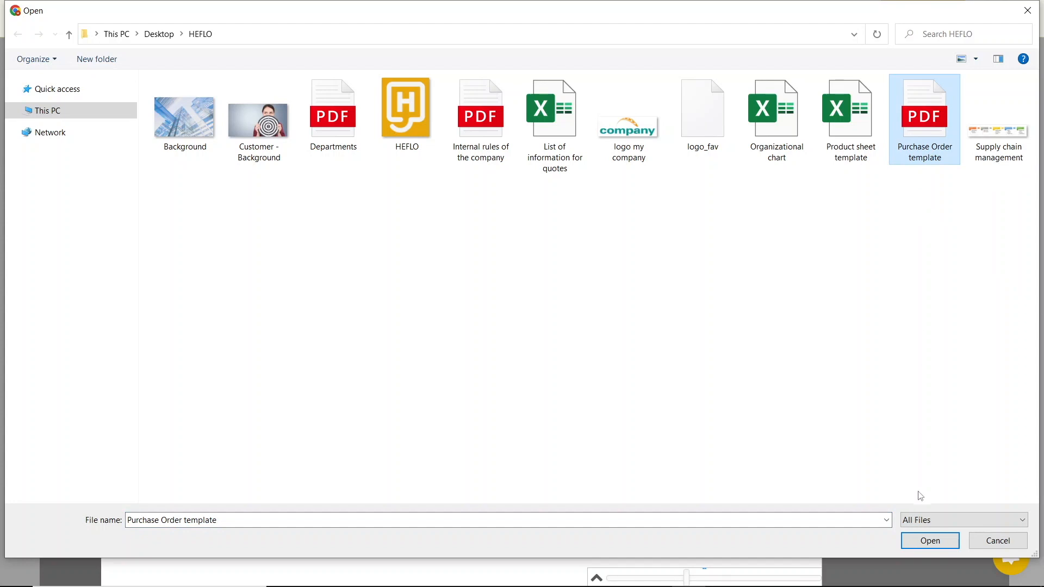
left_click(930, 541)
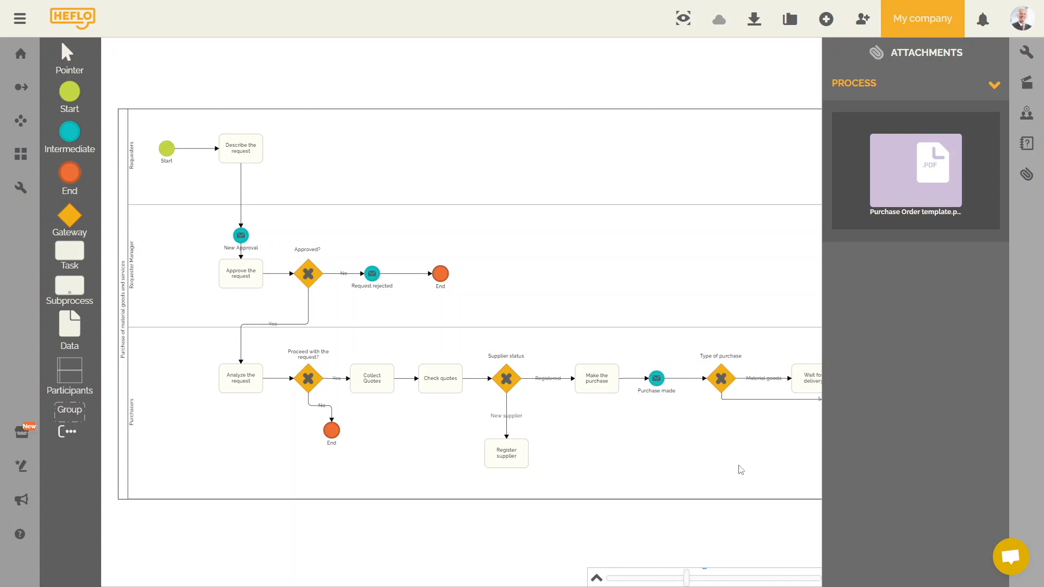
Step: Attach the List of information for quotes spreadsheet to the Collect Quotes task
left_click(378, 391)
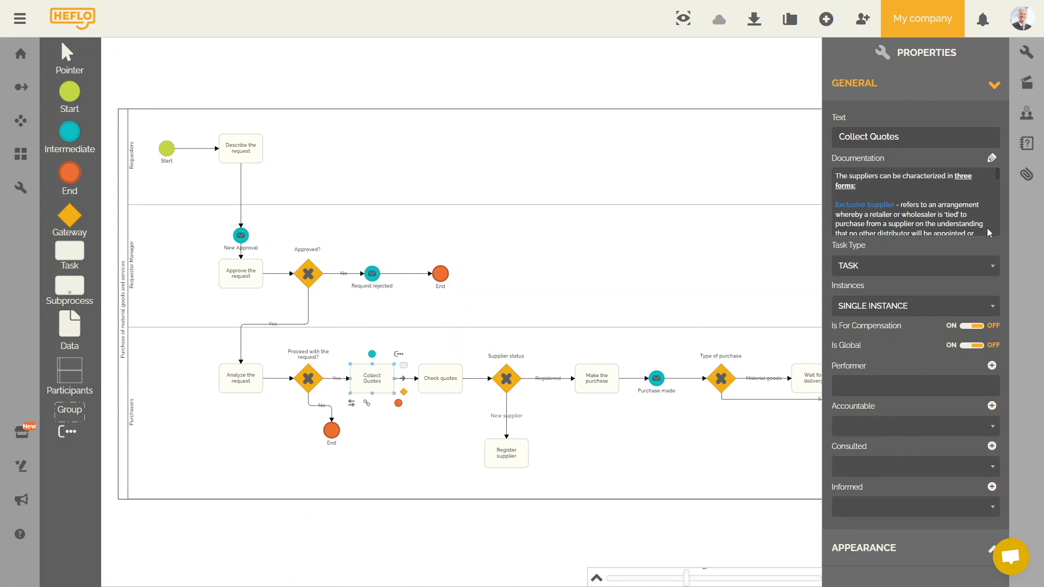
left_click(1029, 176)
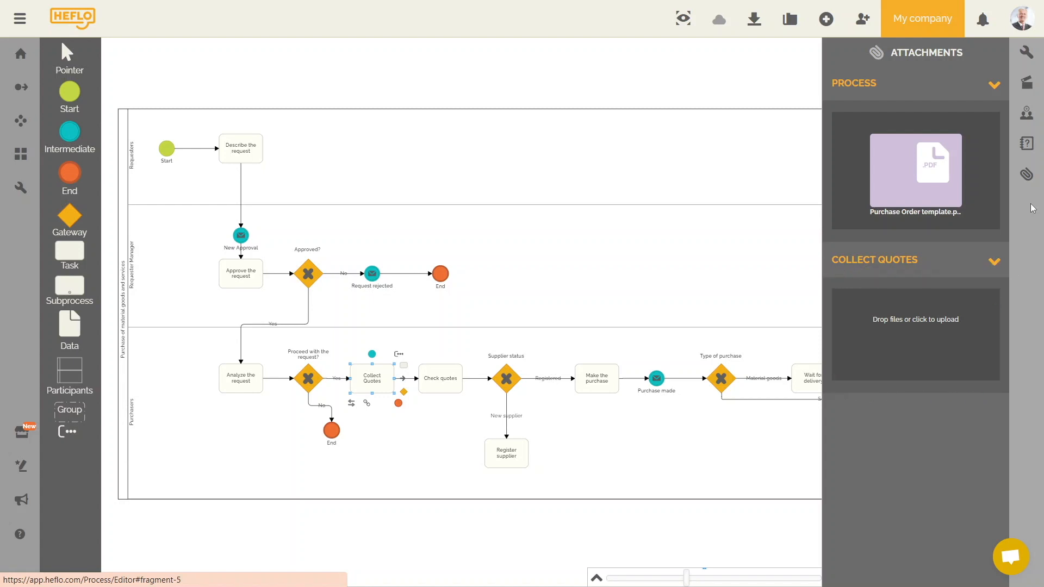
left_click(914, 325)
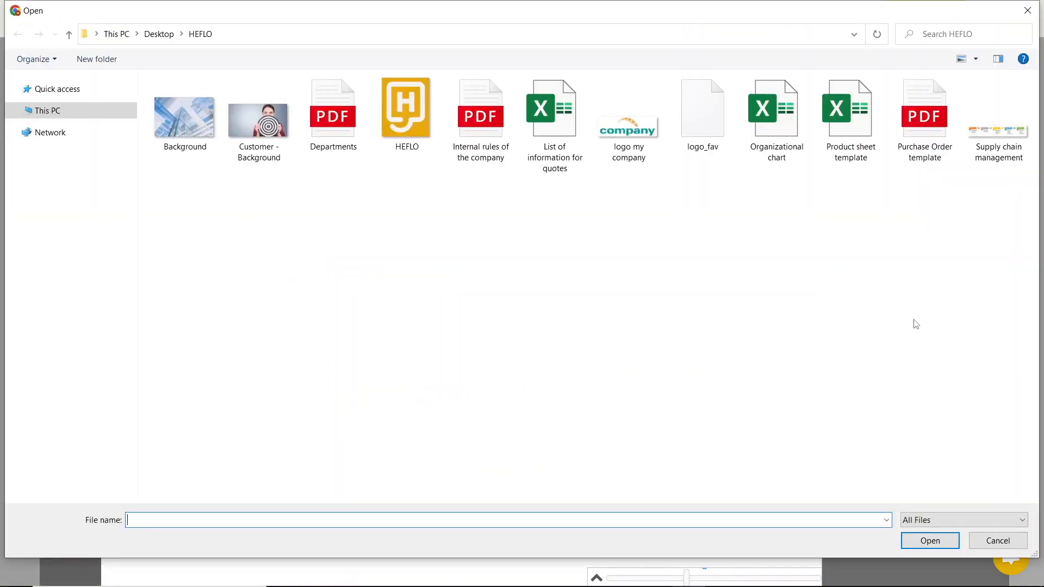
left_click(555, 163)
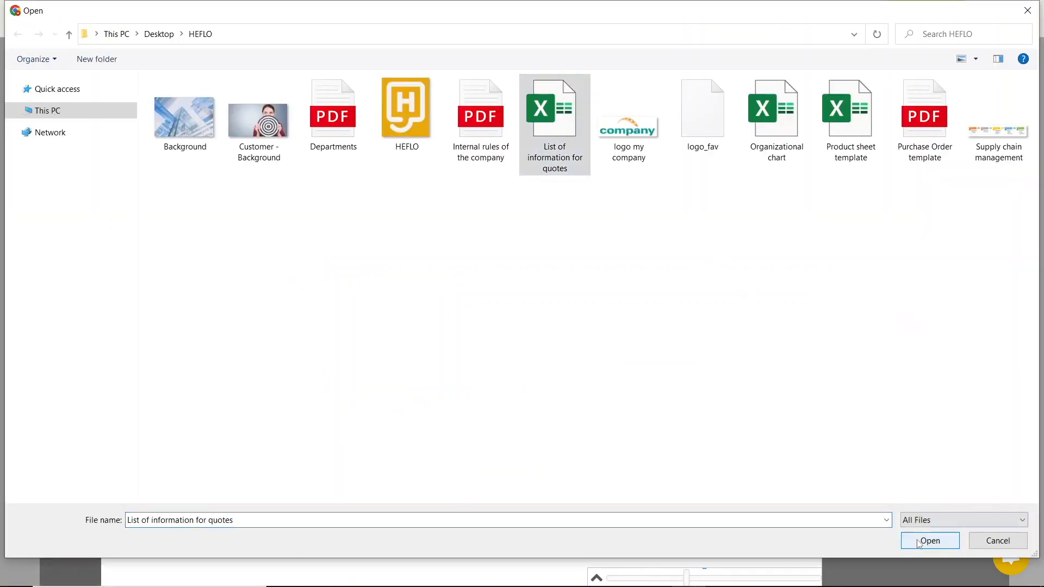
left_click(919, 543)
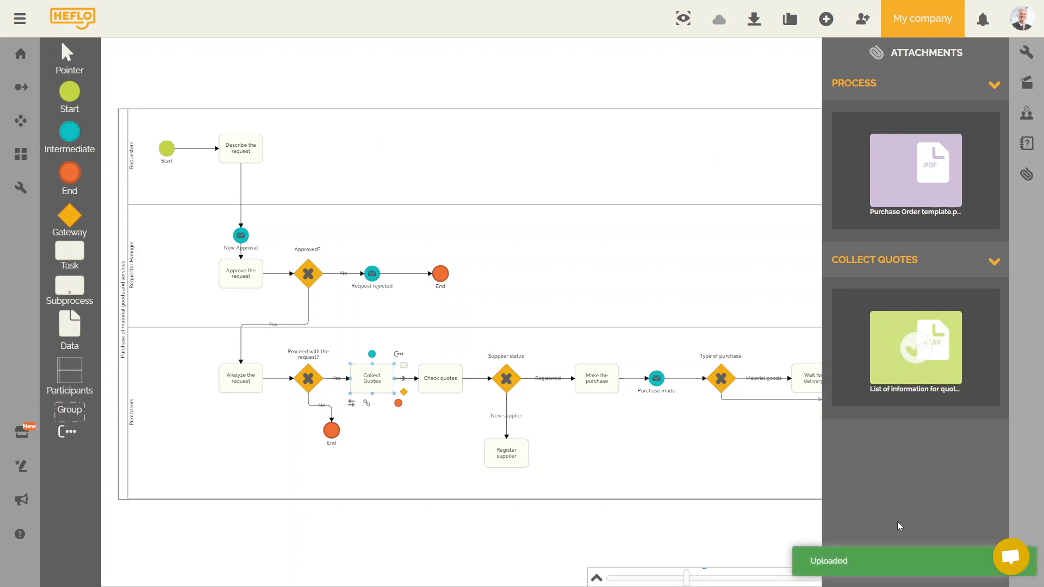
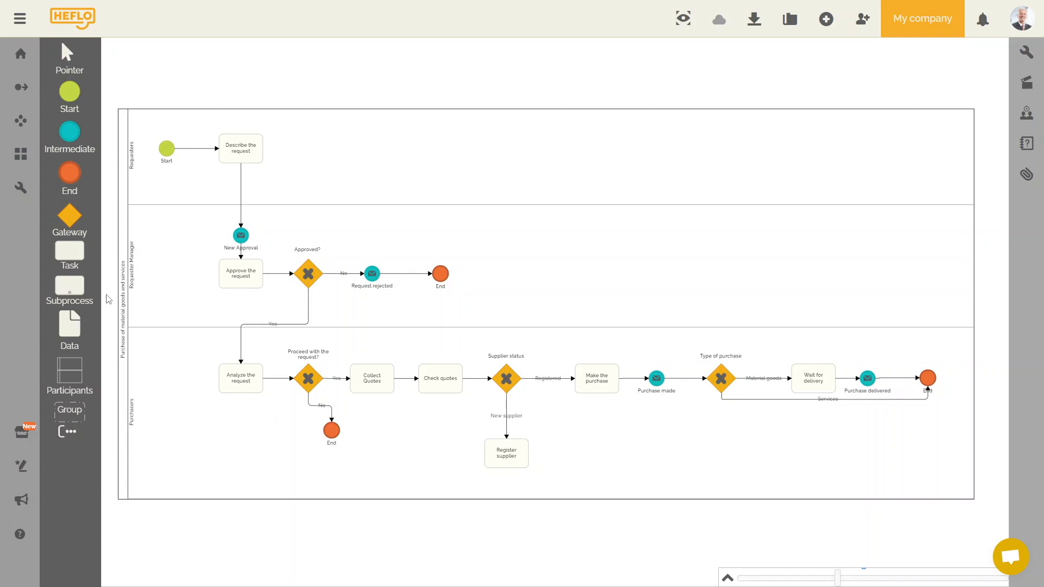
Step: Add a call activity named Register supplier beside the existing Register supplier task in the Purchasers lane
mouse_move(69, 295)
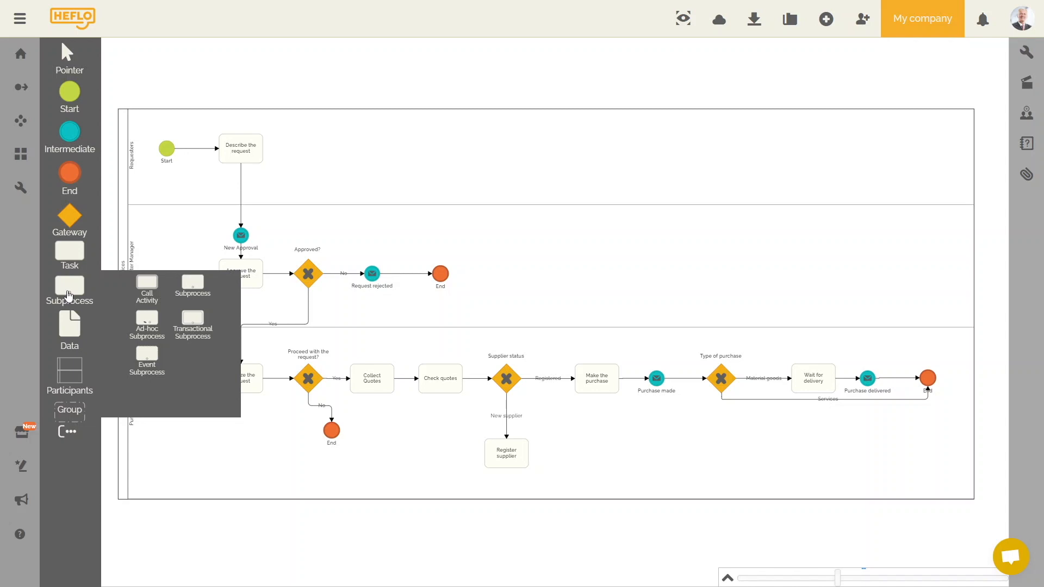
left_click_drag(147, 284, 592, 466)
double_click(573, 458)
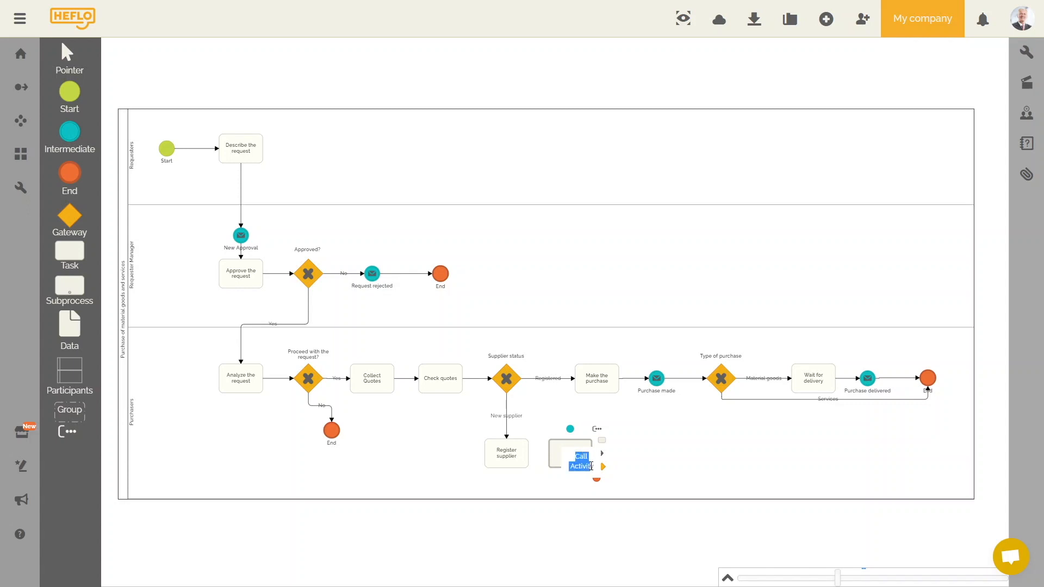
type("Register supplier")
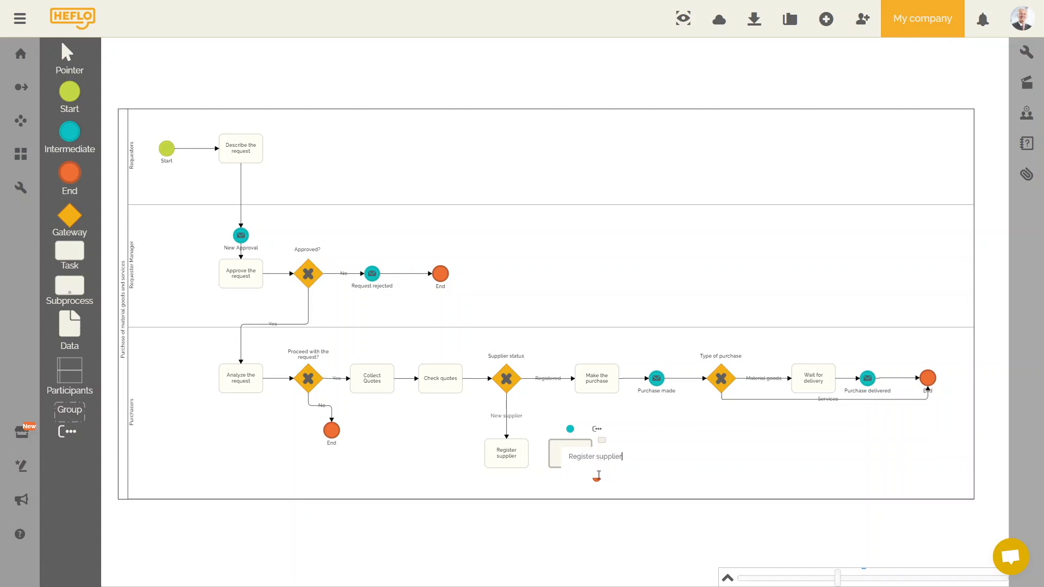
key("Return")
Step: Delete the original Register supplier task and move the new call activity into its place
left_click(509, 459)
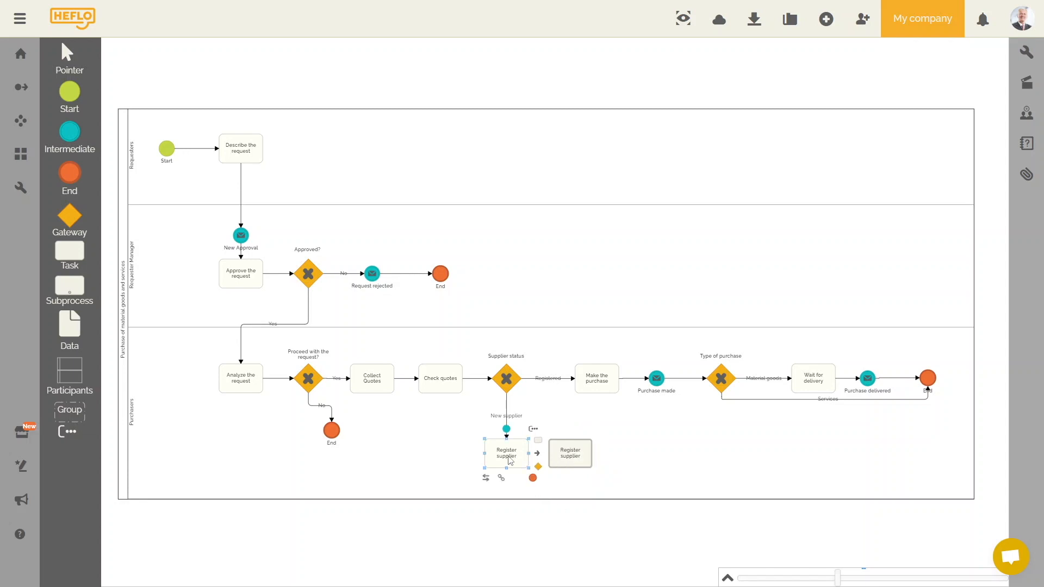
key("Delete")
left_click_drag(572, 457, 508, 448)
Step: Connect the Supplier status gateway to the Register supplier call activity and label the flow New supplier
left_click(514, 389)
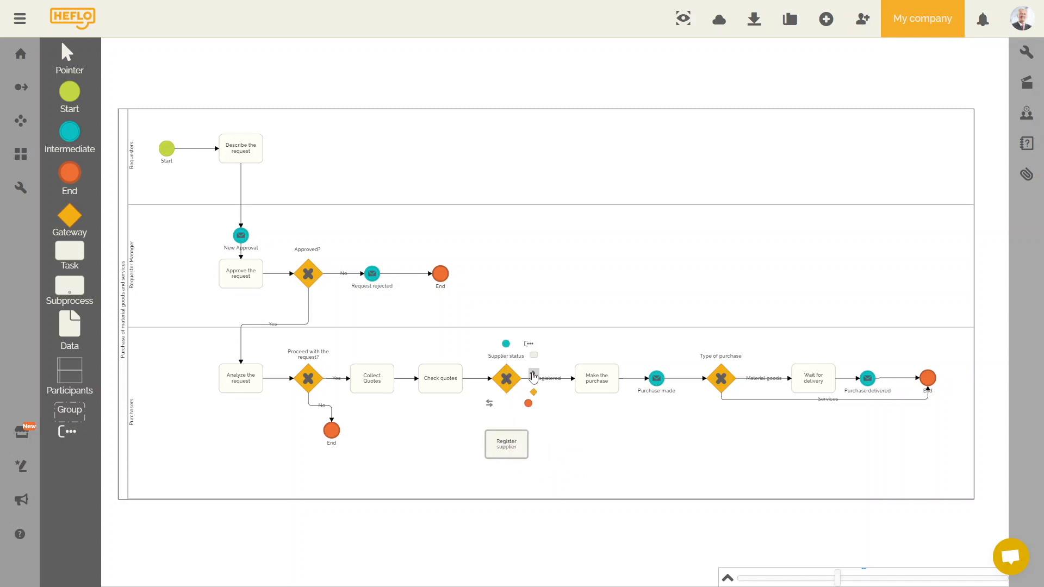
left_click_drag(534, 375, 510, 436)
double_click(510, 417)
type("New supplier")
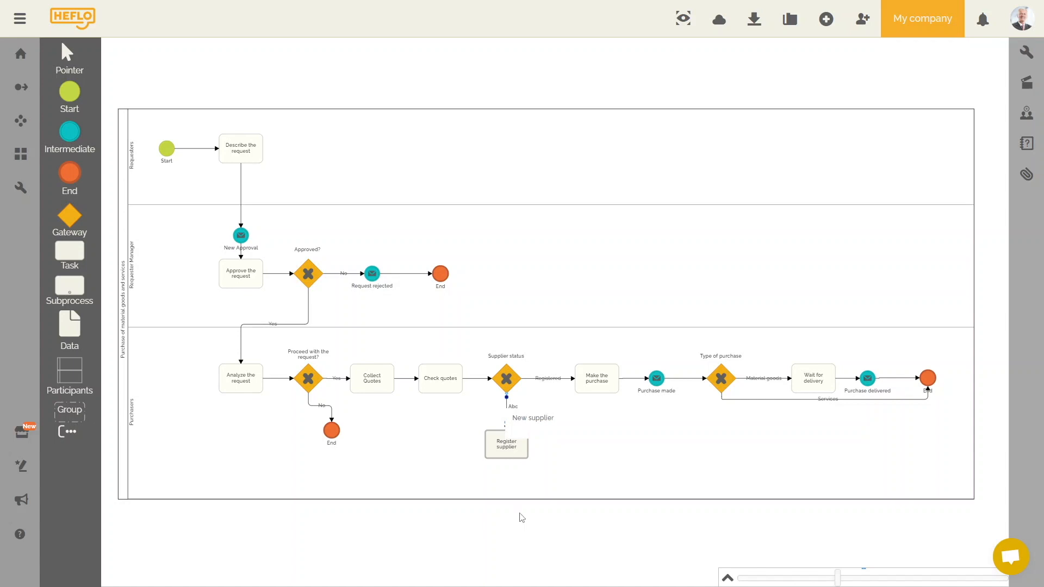
key("Return")
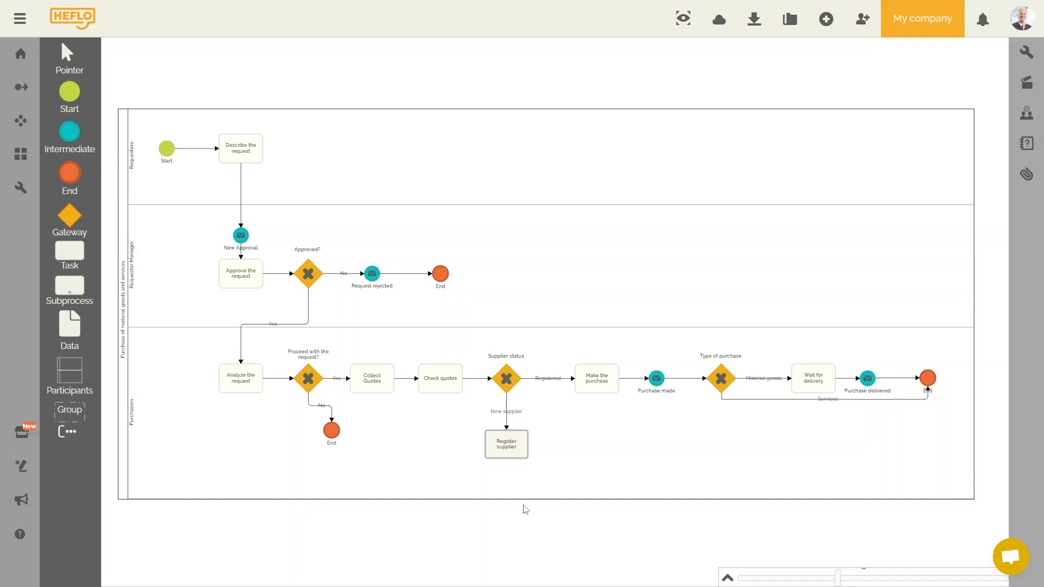
Step: Link the Register supplier call activity to the last version of the Suppliers Registration process
mouse_move(518, 461)
left_click(1016, 65)
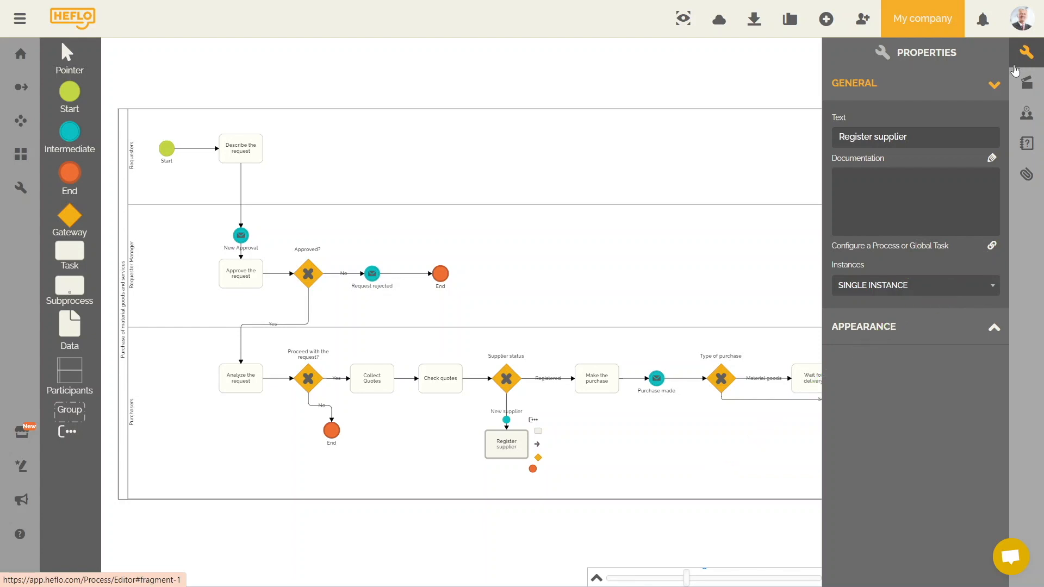
left_click(991, 247)
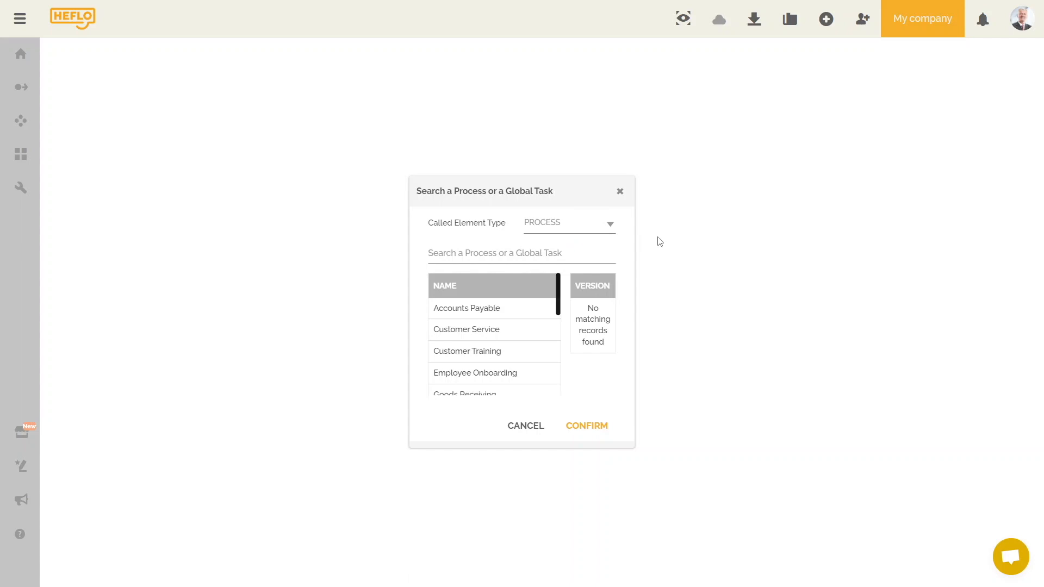
left_click(541, 252)
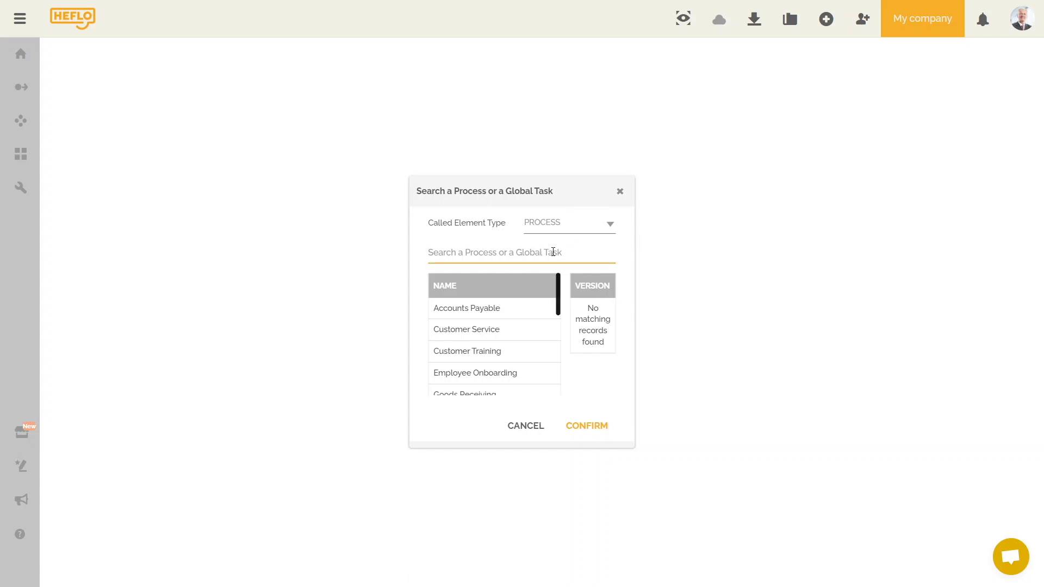
type("regis")
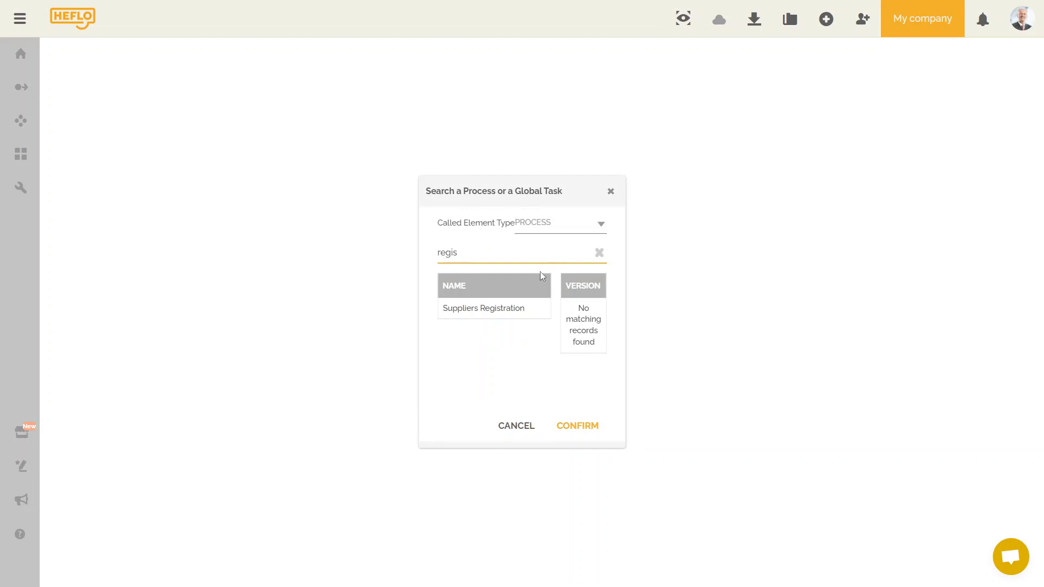
left_click(502, 309)
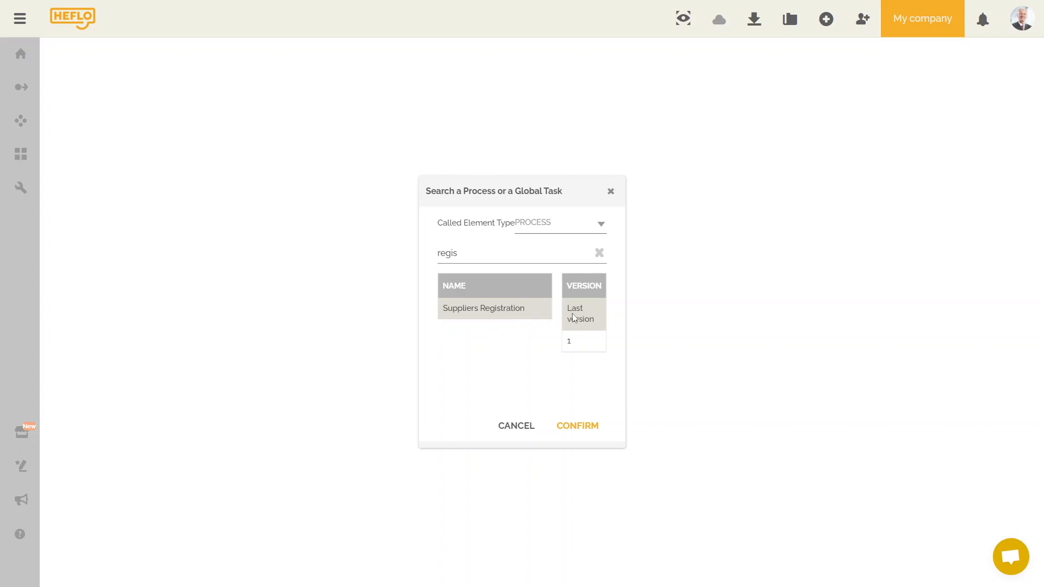
left_click(590, 427)
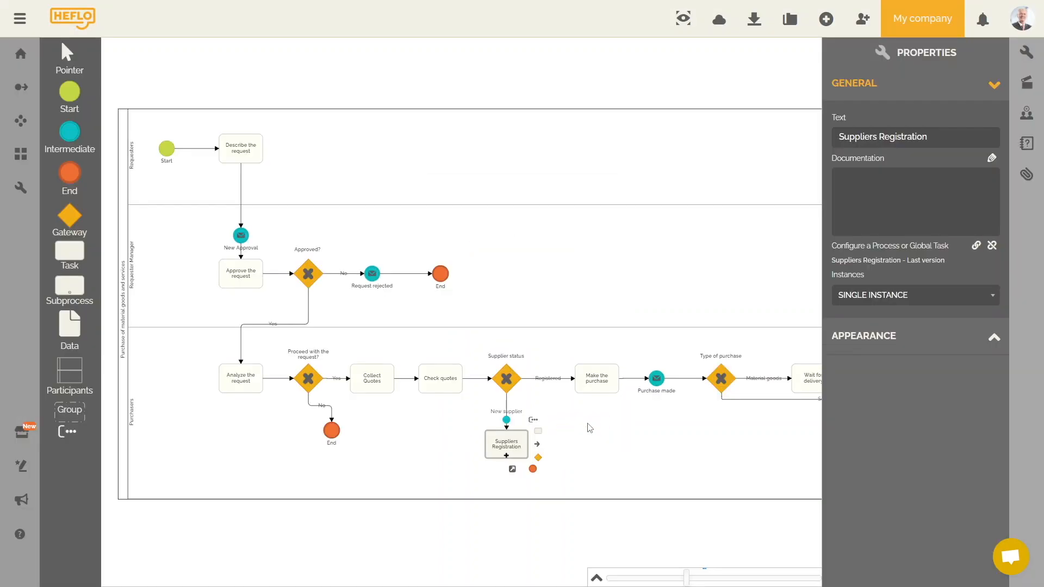
left_click(575, 528)
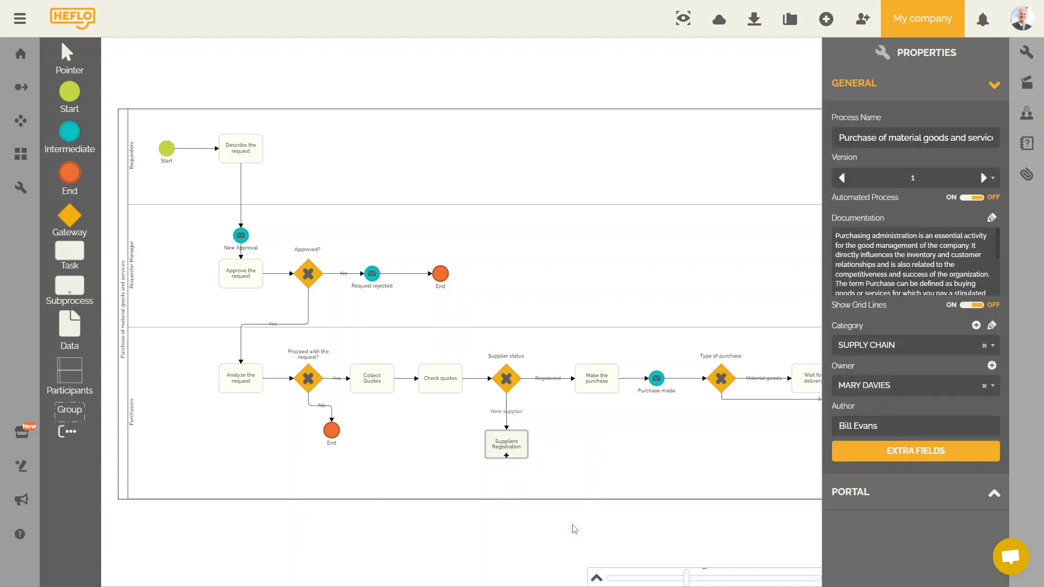
Step: Open the process linked to the Suppliers Registration call activity
left_click(514, 445)
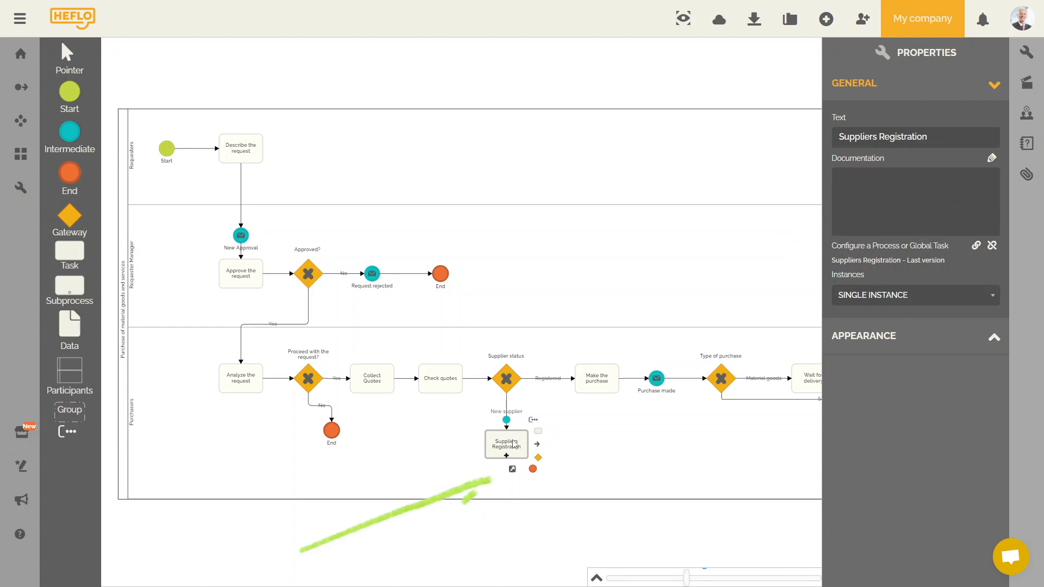
left_click(513, 471)
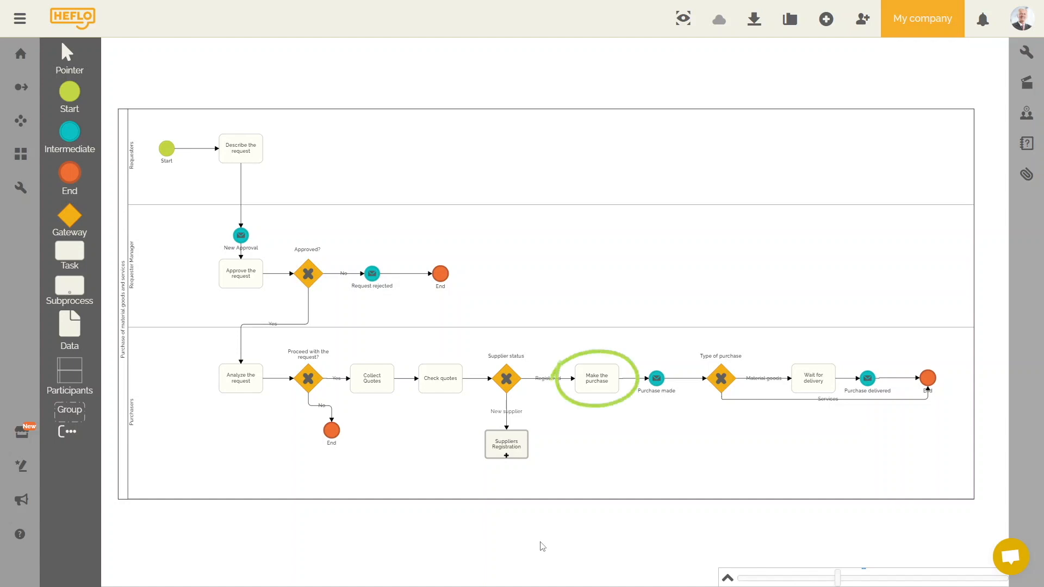
left_click(603, 384)
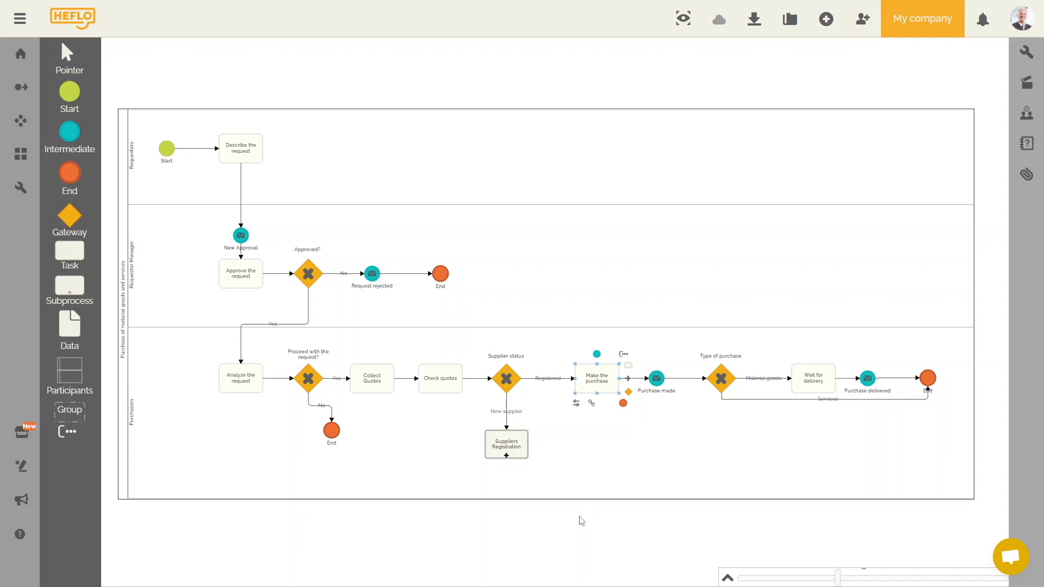
left_click(579, 534)
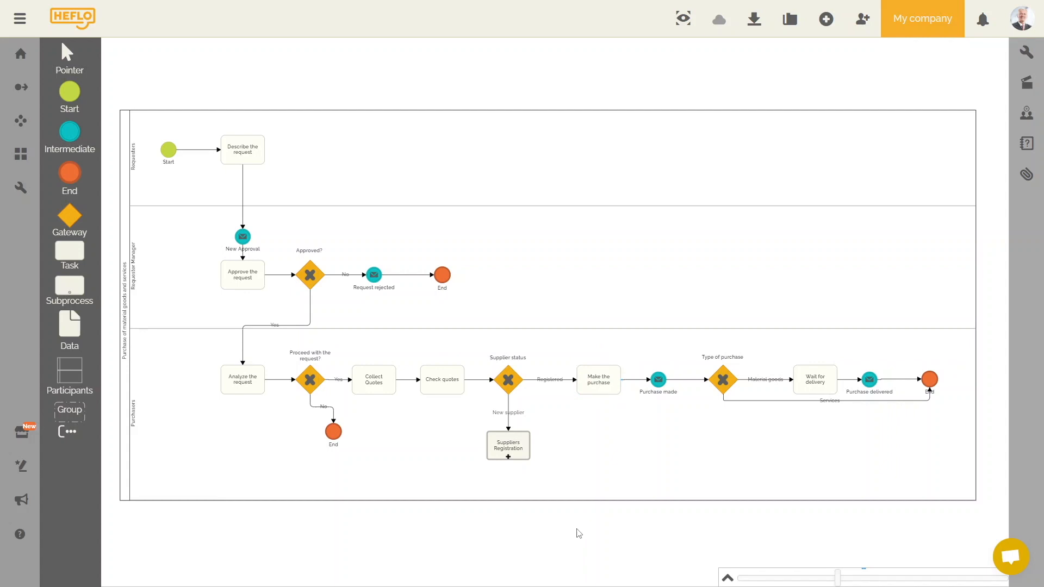
Step: Add a subprocess below the Make the purchase task and name it Make the purchase
mouse_move(74, 296)
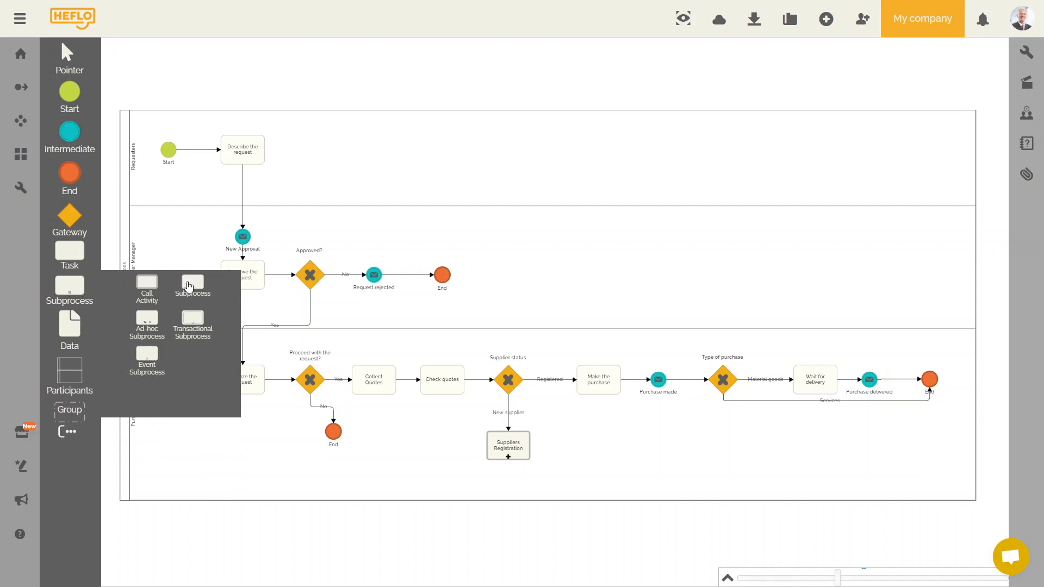
left_click_drag(193, 283, 596, 442)
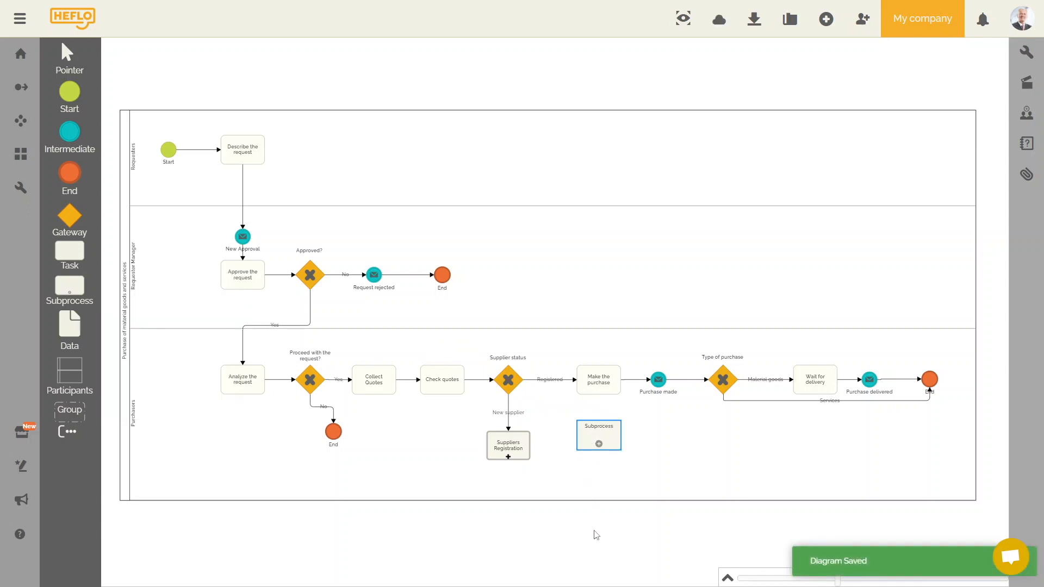
double_click(606, 429)
left_click_drag(627, 437, 591, 432)
type("Make th")
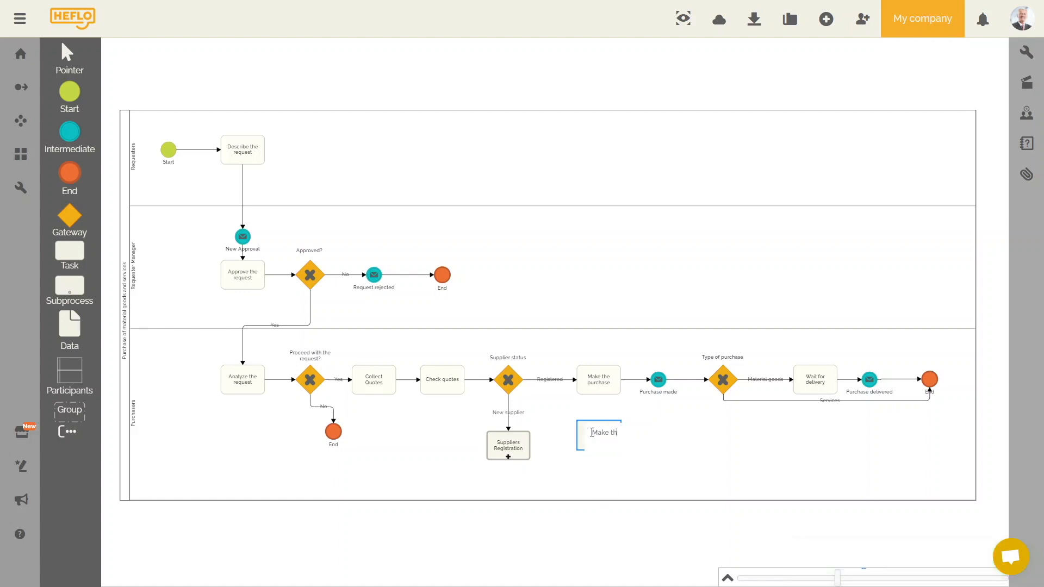
type("e purchase")
key("Return")
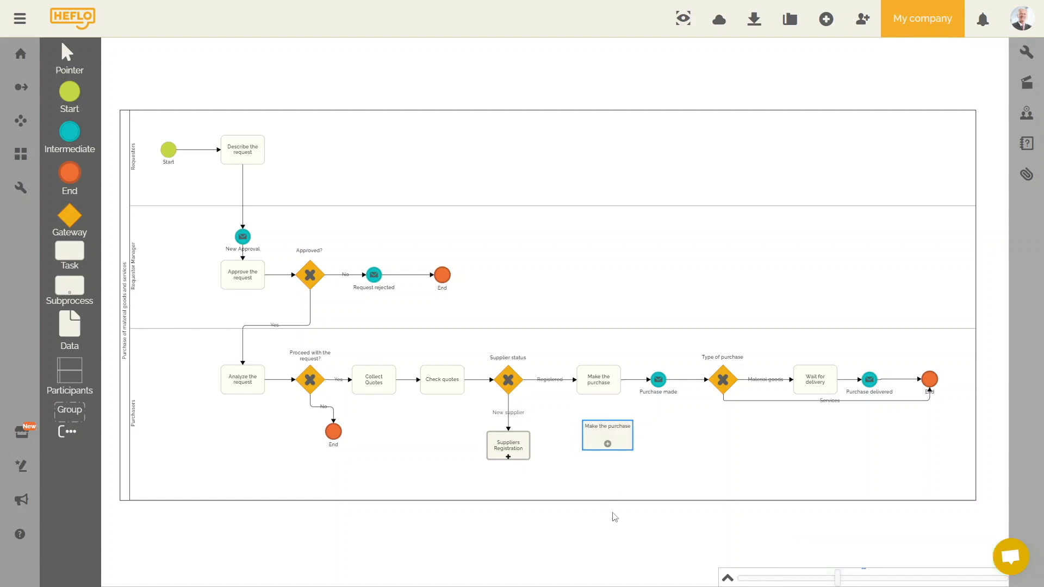
Step: Replace the Make the purchase task with the new subprocess, connected between the Supplier status gateway and the Purchase made event
left_click(599, 388)
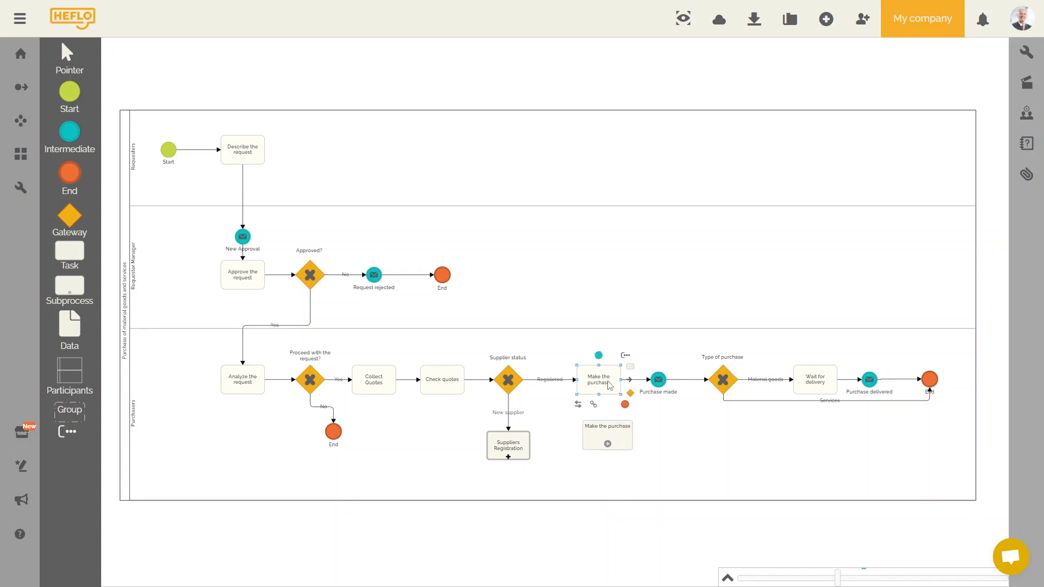
key("Delete")
mouse_move(606, 435)
left_mouse_down()
mouse_move(602, 383)
mouse_move(555, 379)
left_mouse_up()
mouse_move(514, 382)
mouse_move(594, 382)
left_click_drag(626, 378, 637, 381)
left_click(594, 541)
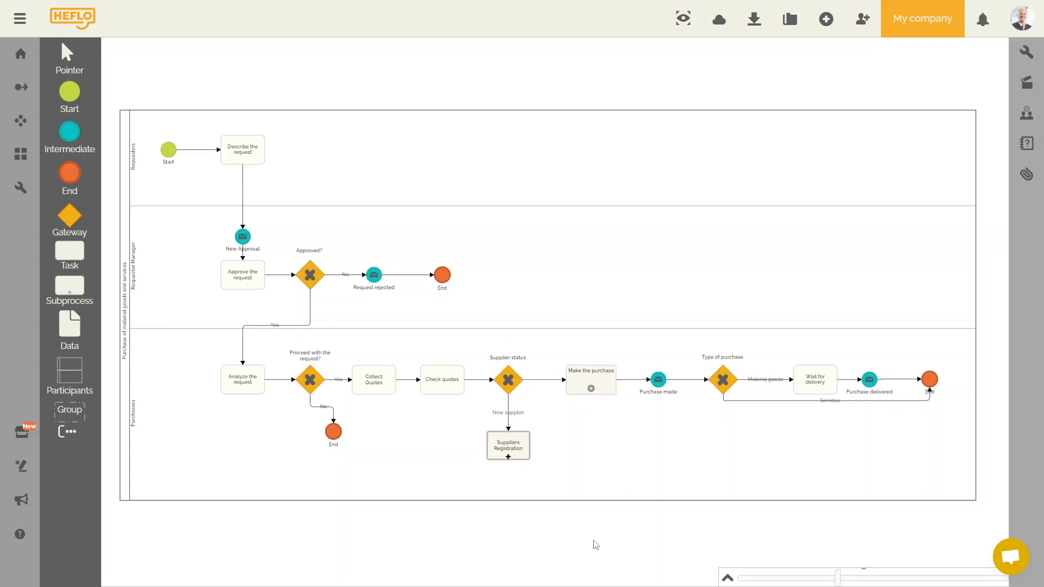
Step: Label the flow from the Supplier status gateway to the Make the purchase subprocess as Registered
double_click(547, 379)
type("Registered")
key("Return")
left_click(606, 531)
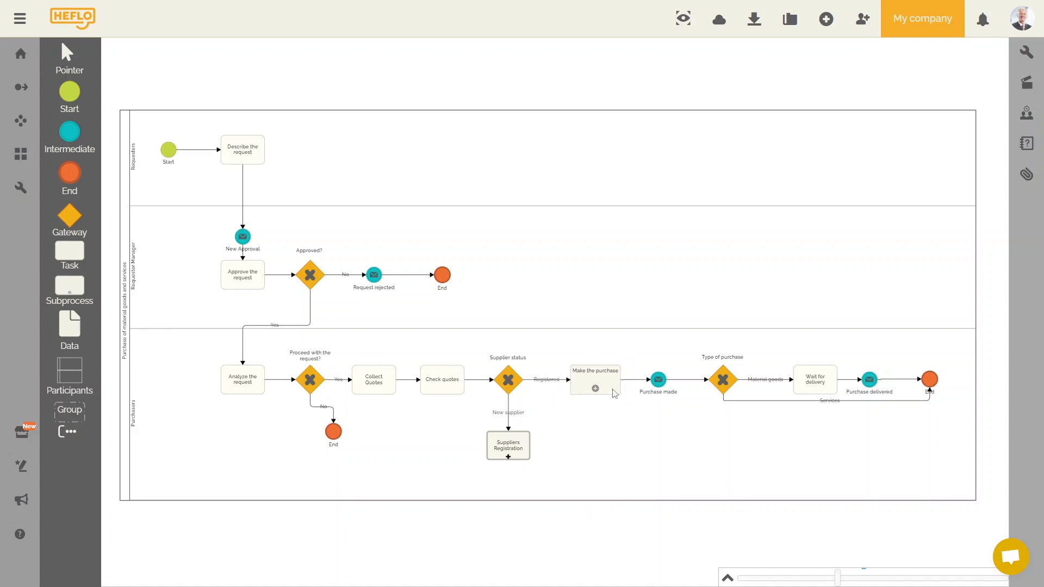
Step: Try the Is Inline option on the Make the purchase subprocess, expanding and collapsing it, and switch the option back off
mouse_move(610, 383)
left_click(1020, 58)
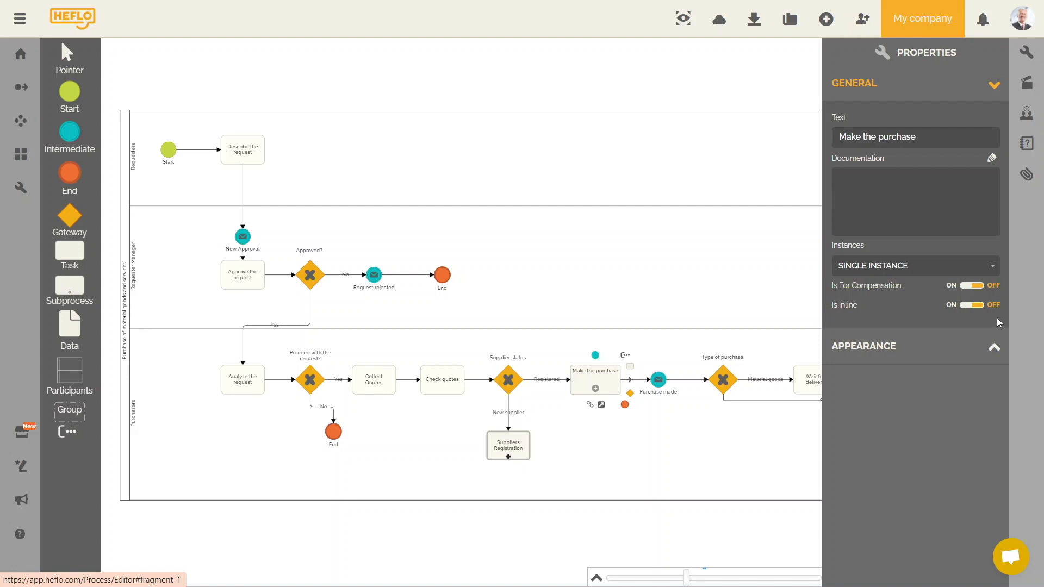
left_click(967, 306)
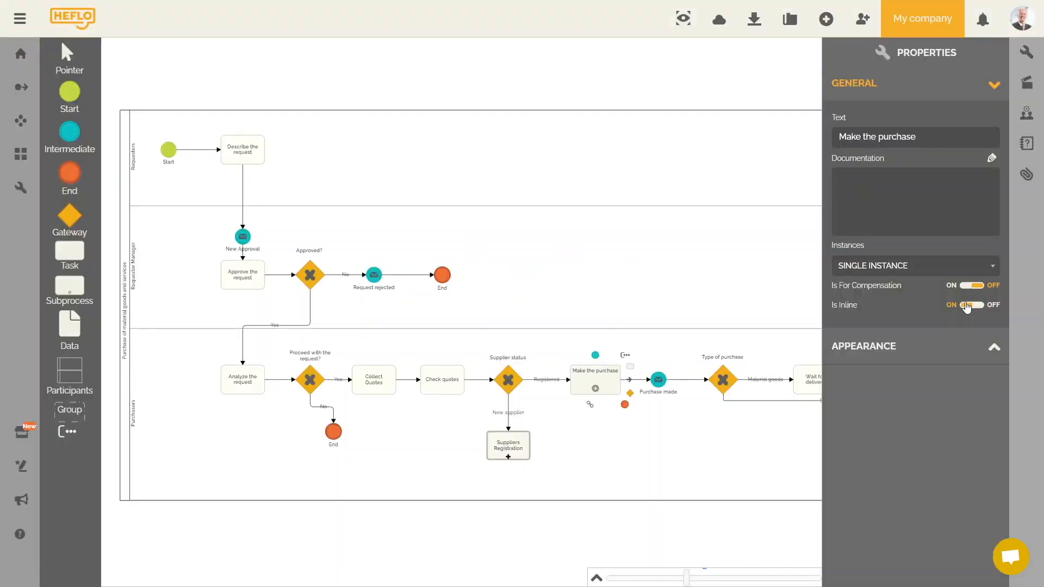
left_click(595, 389)
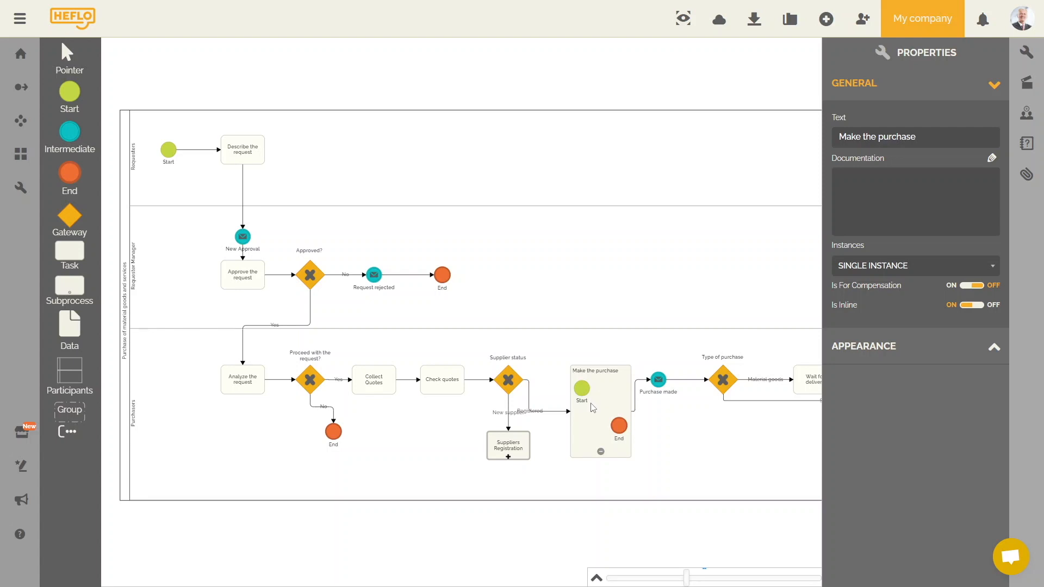
left_click(601, 453)
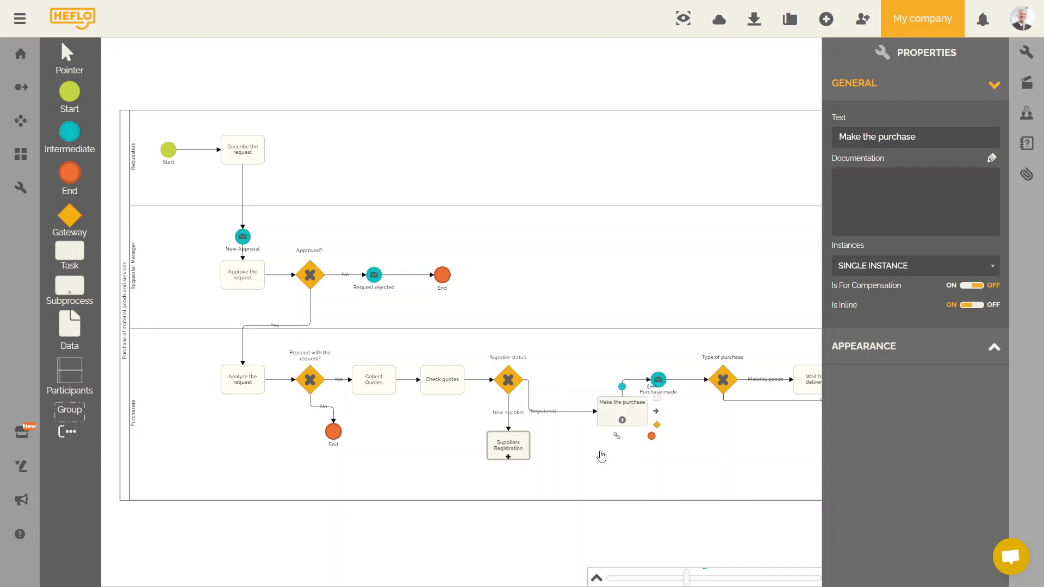
left_click_drag(600, 402, 595, 381)
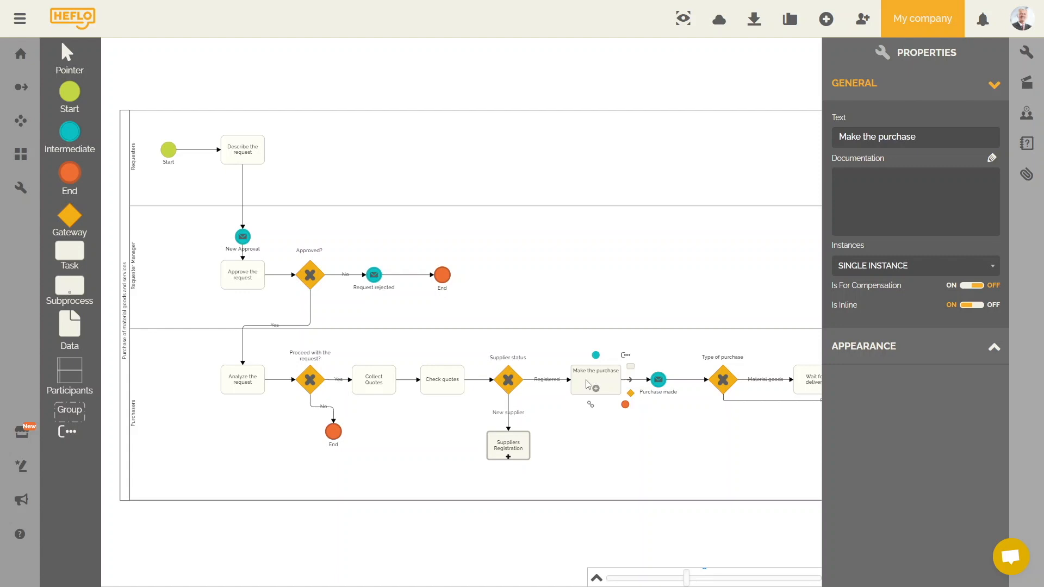
left_click(979, 307)
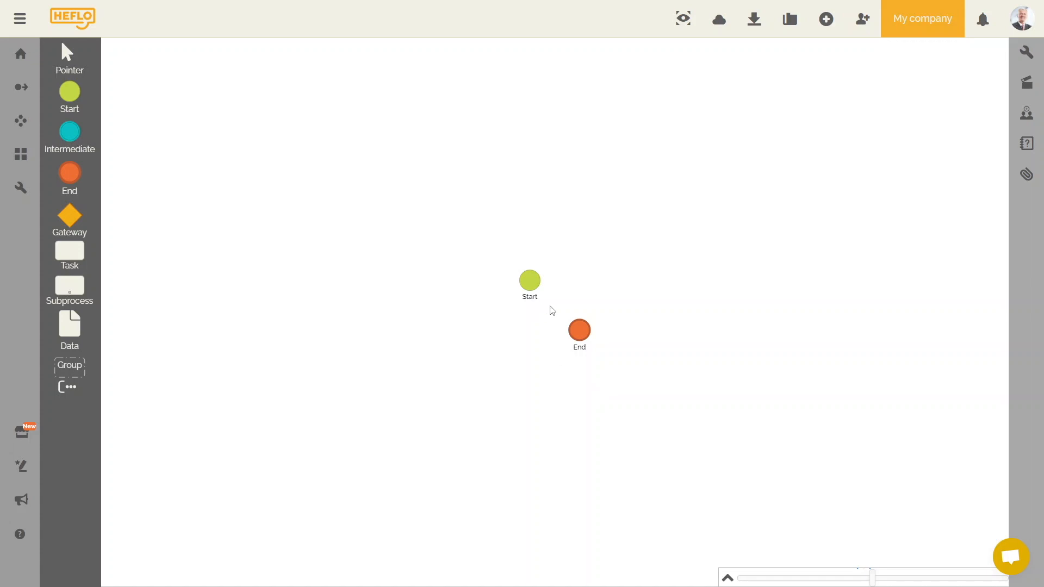
Step: Space the subprocess's start and end events apart and add a Create a purchase order task after the start
left_click_drag(535, 281, 364, 296)
left_click_drag(581, 331, 689, 299)
left_click_drag(357, 299, 352, 300)
left_click(379, 287)
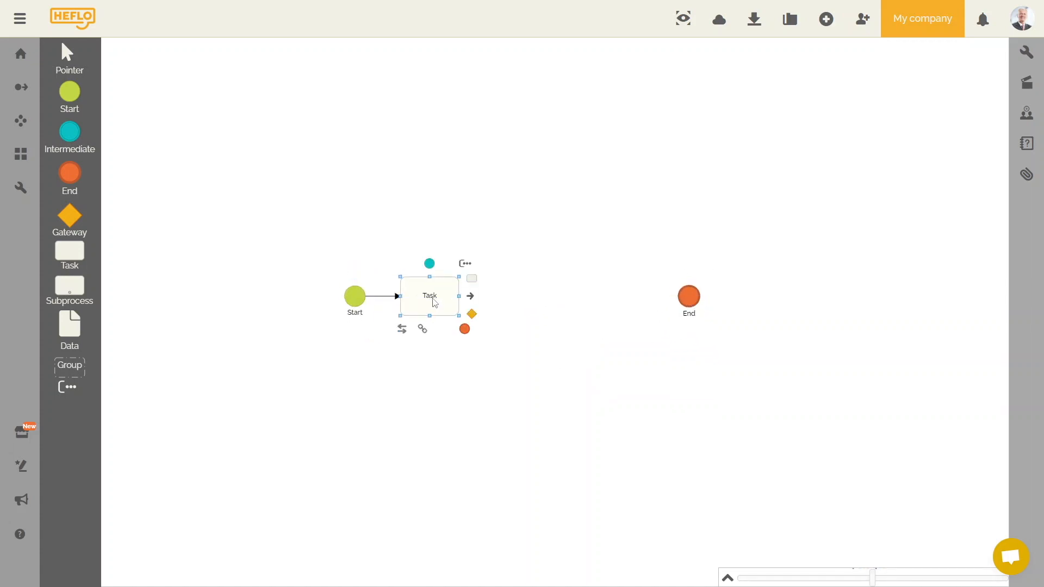
type("Create a purchase order")
Step: Add a send task named Send the purchase order after the Create a purchase order task
left_click_drag(472, 278, 533, 306)
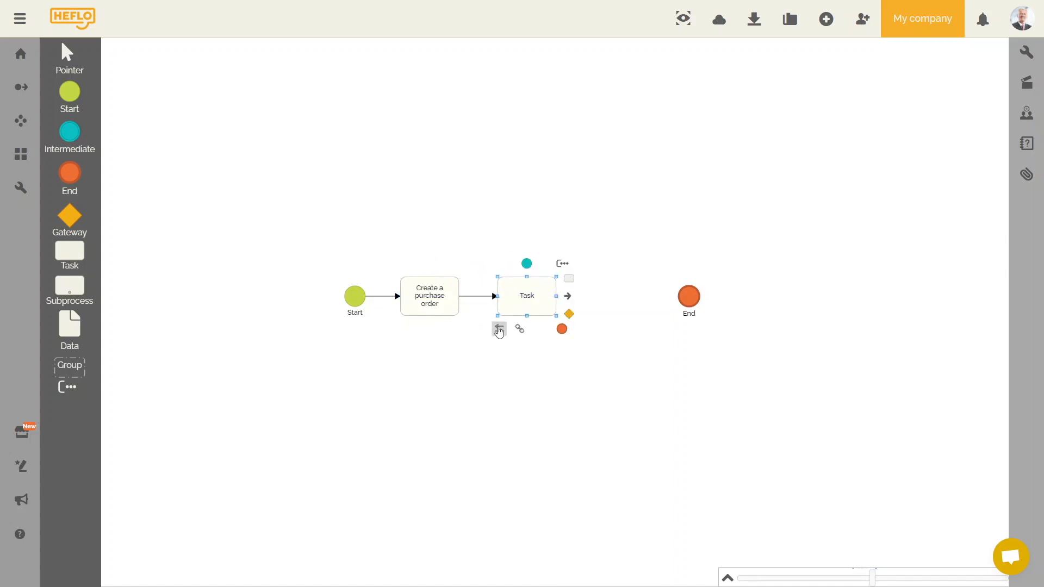
left_click(499, 329)
left_click(613, 354)
double_click(542, 301)
key("ctrl+a")
type("Send the purchase order")
Step: Move the end event farther along the flow and add a receive task named Receive the purchase order after the send task
left_click_drag(689, 297, 792, 297)
left_click(536, 295)
left_click(570, 282)
left_click(596, 329)
left_click(710, 355)
double_click(625, 301)
type("Receive the purchase order")
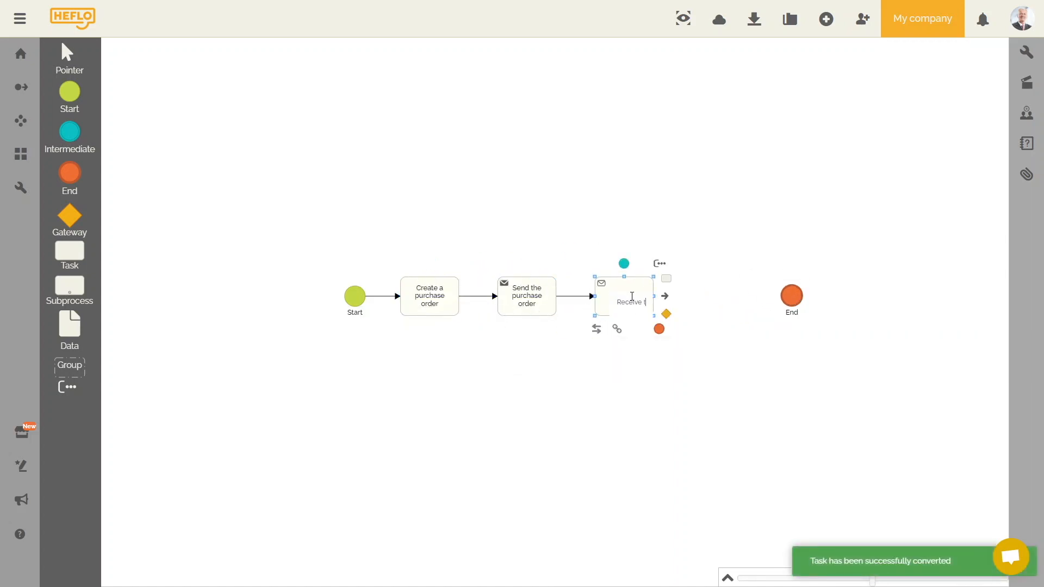
left_click(623, 408)
Step: Add a task named Validate the purchase order after the Receive the purchase order task
left_click_drag(666, 279, 724, 301)
double_click(725, 301)
type("Validate the purchas")
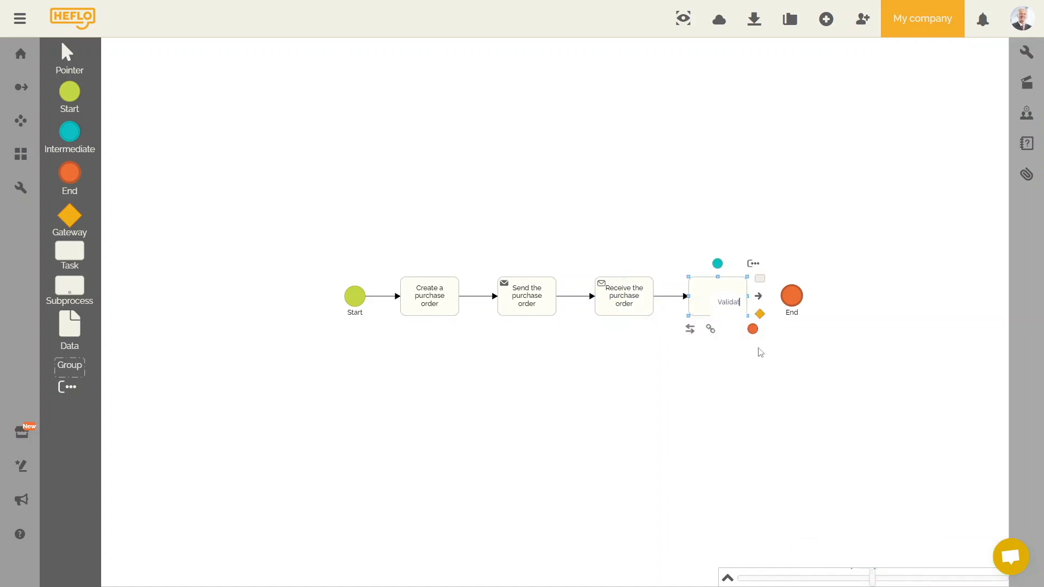
type("e order")
left_click(764, 375)
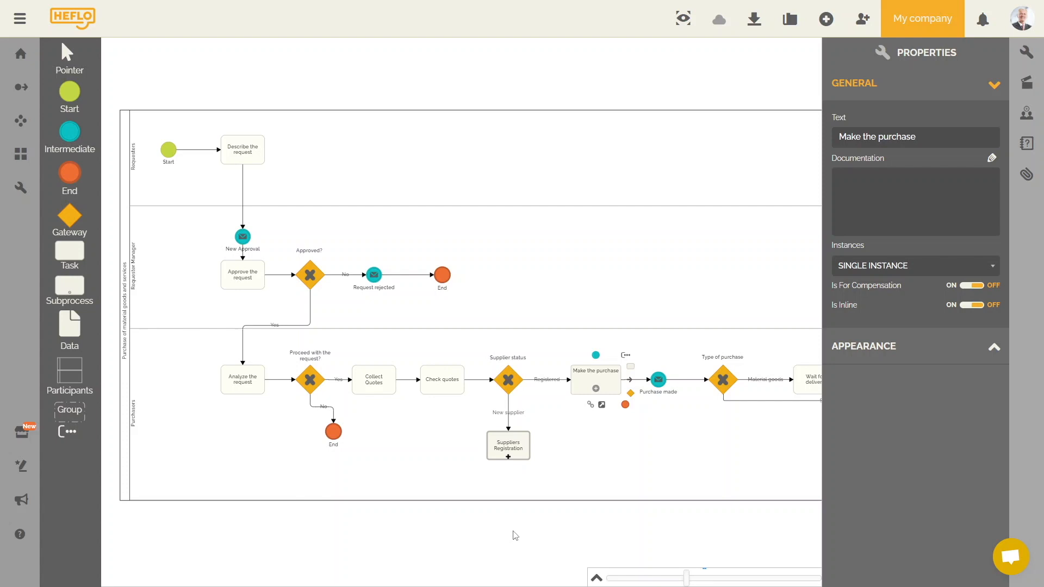
Step: Connect the Suppliers Registration call activity to the Make the purchase subprocess with a sequence flow
left_click(596, 390)
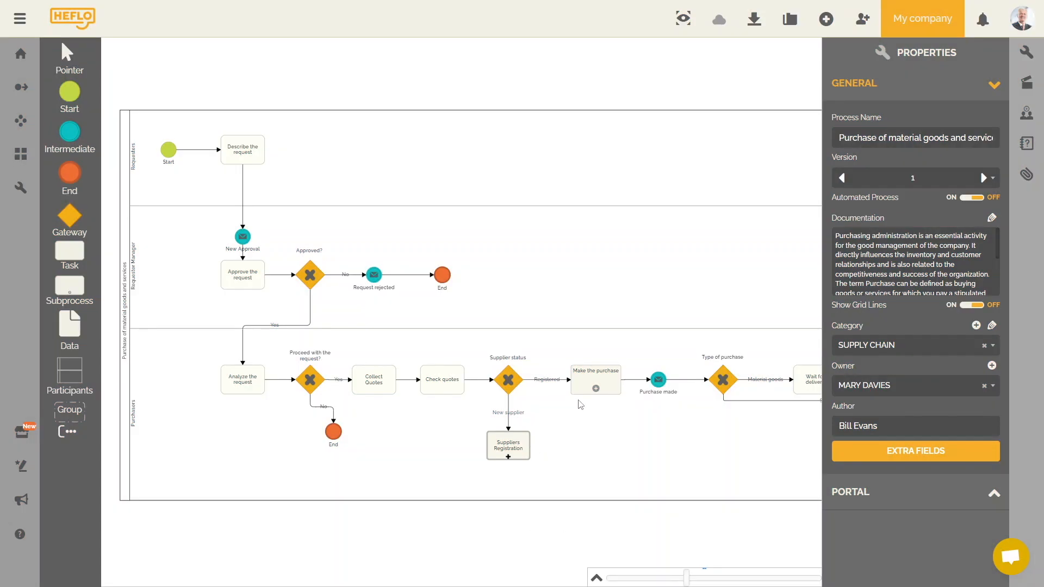
left_click(521, 443)
left_click_drag(540, 449, 617, 400)
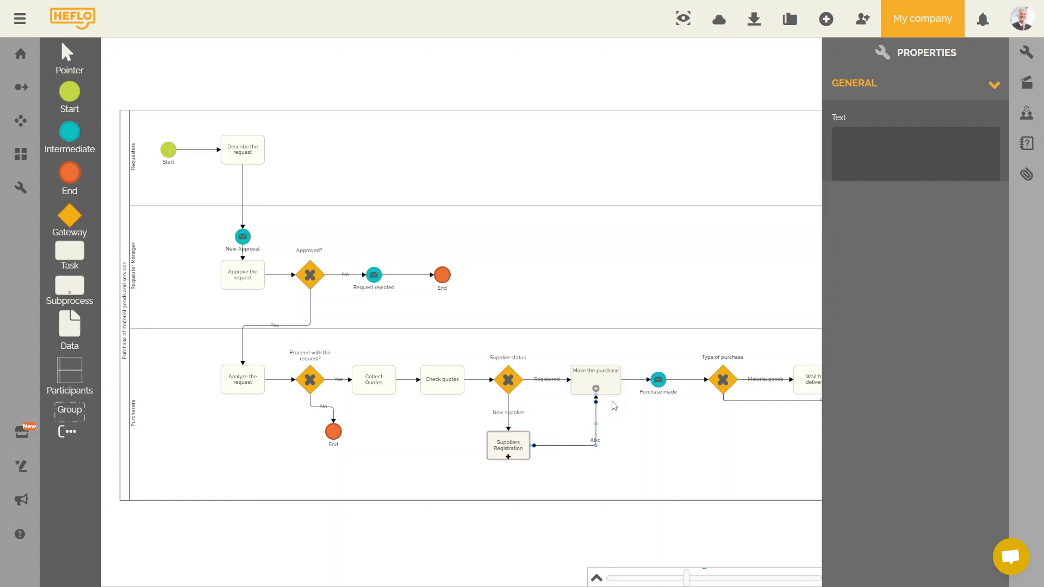
left_click(541, 536)
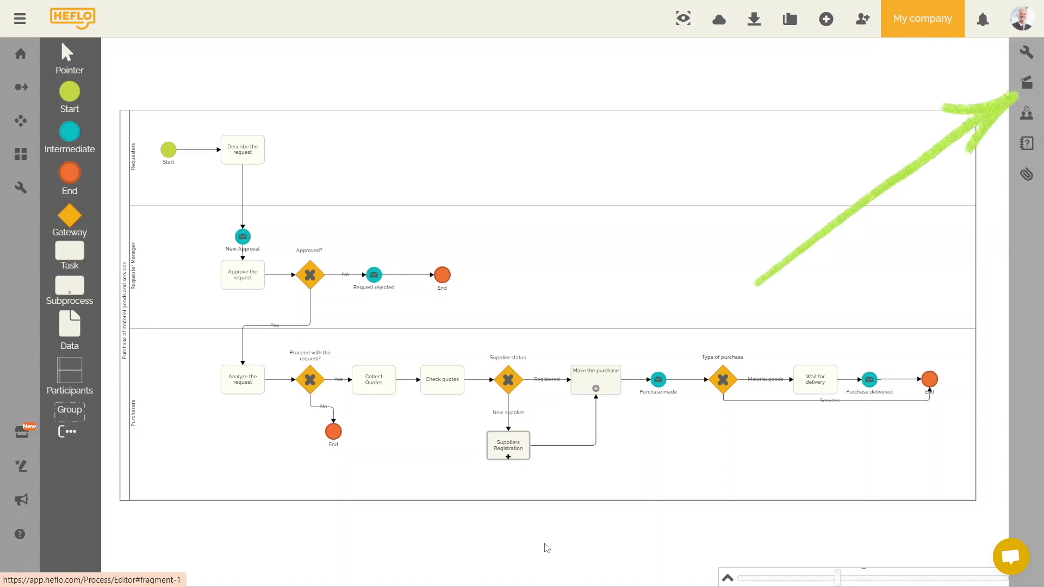
Step: Export the purchase process as a BPMN file and dismiss the download notice
left_click(1028, 82)
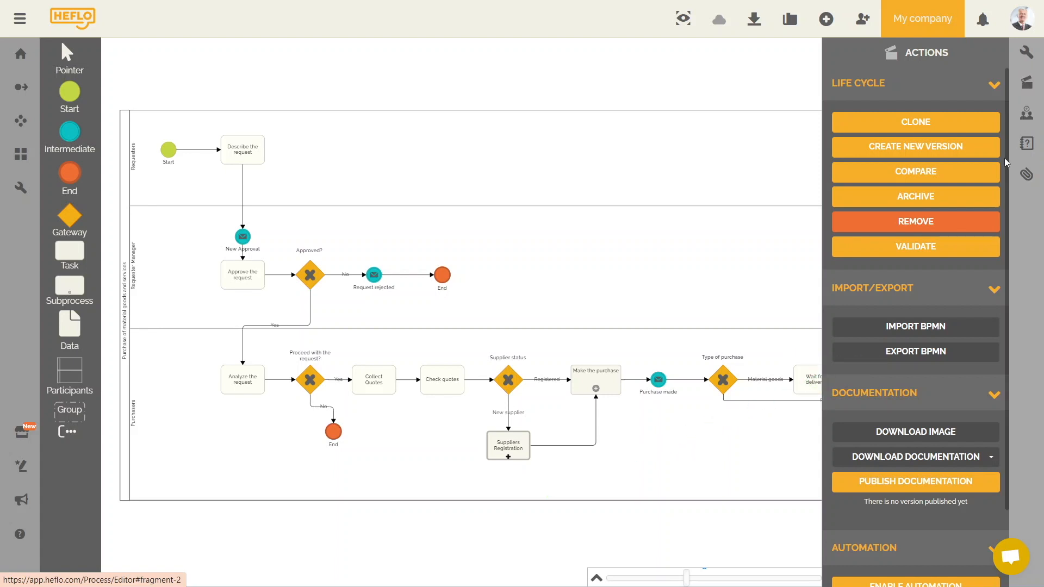
left_click(947, 359)
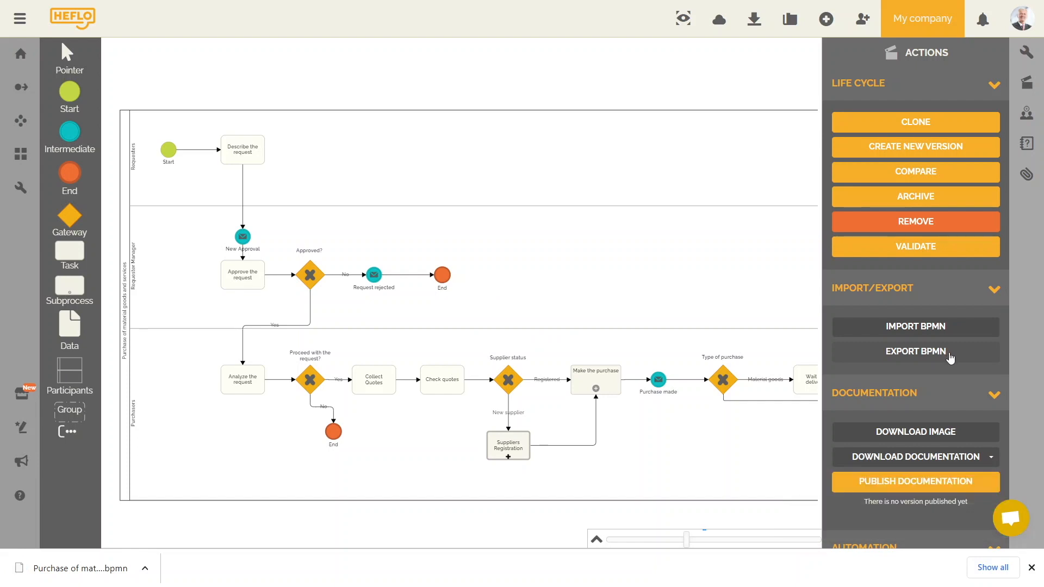
left_click(1032, 568)
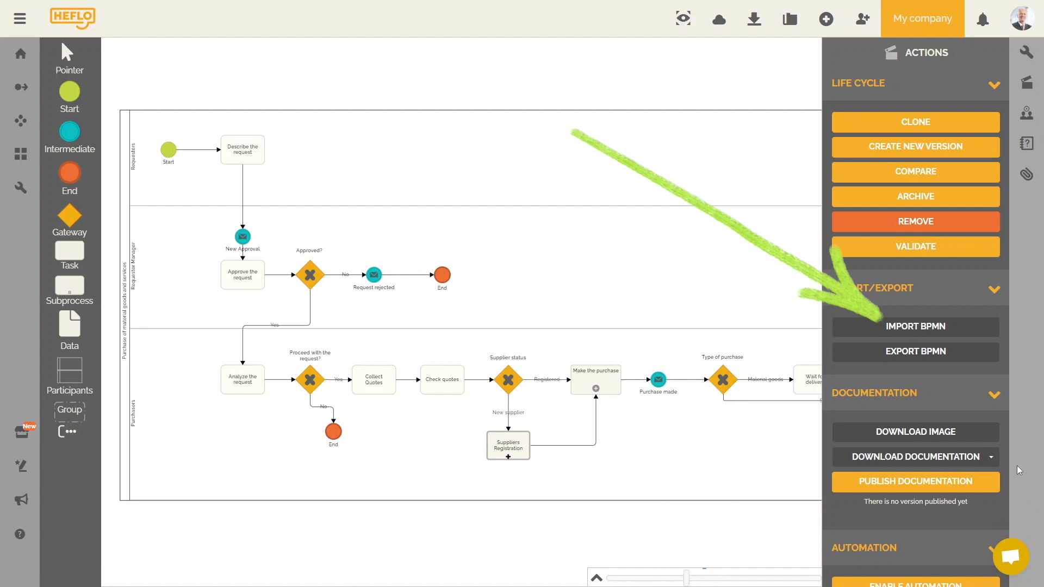
Step: View the upload dialogs for importing BPMN into this process and for importing a process as new, closing each without uploading
left_click(982, 329)
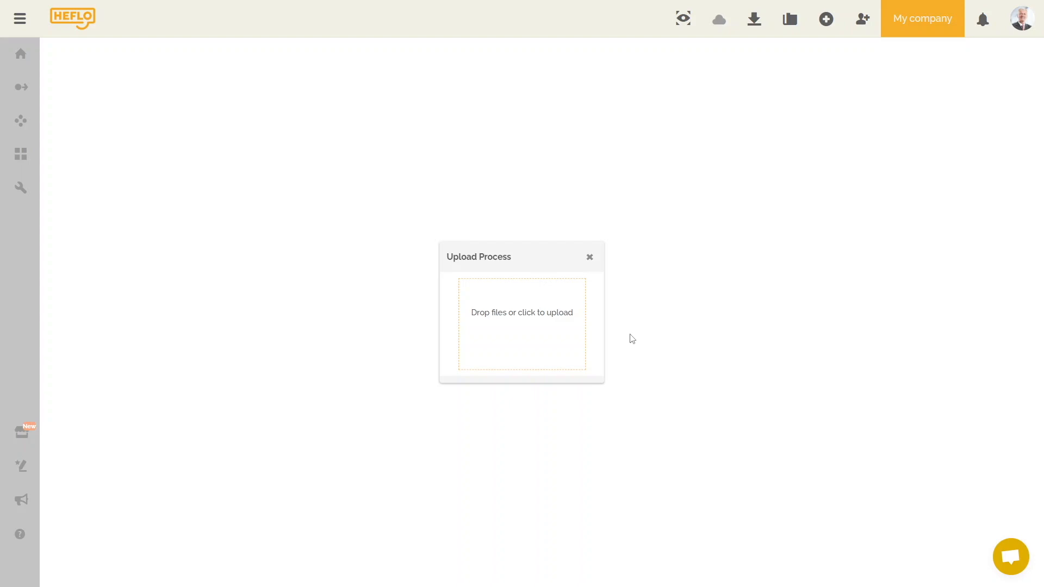
left_click(590, 258)
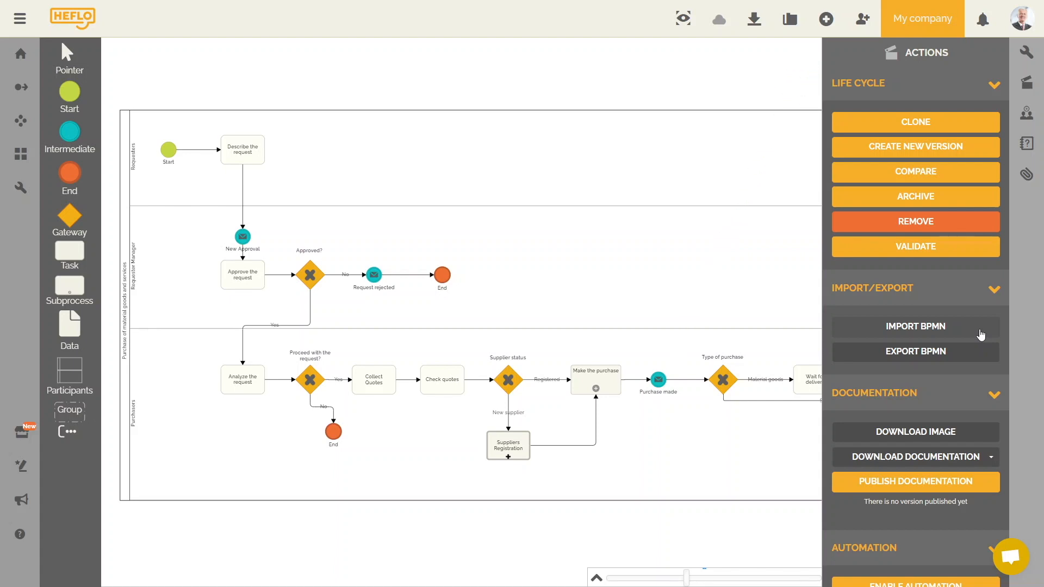
left_click(826, 19)
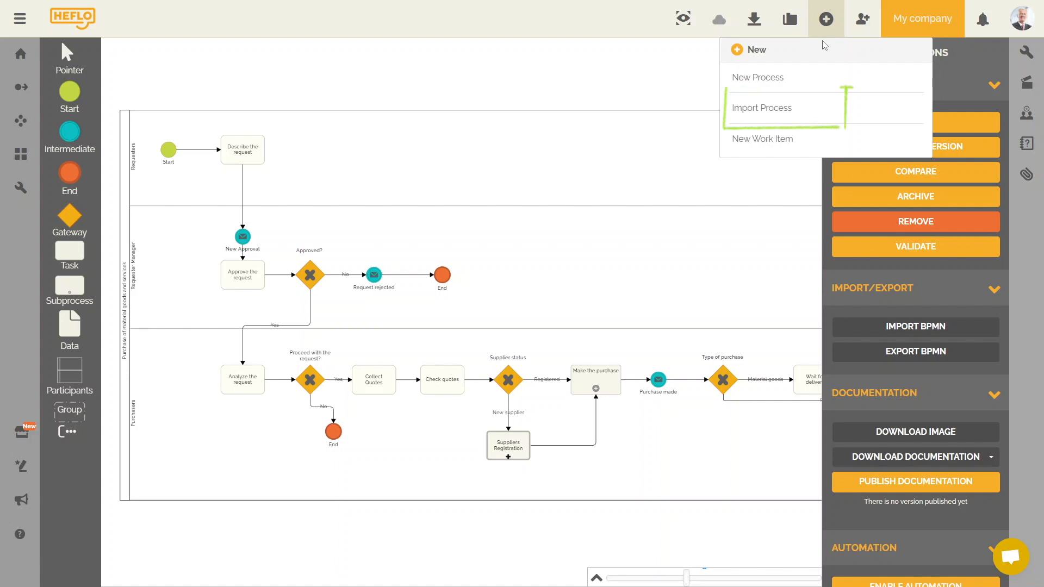
left_click(814, 112)
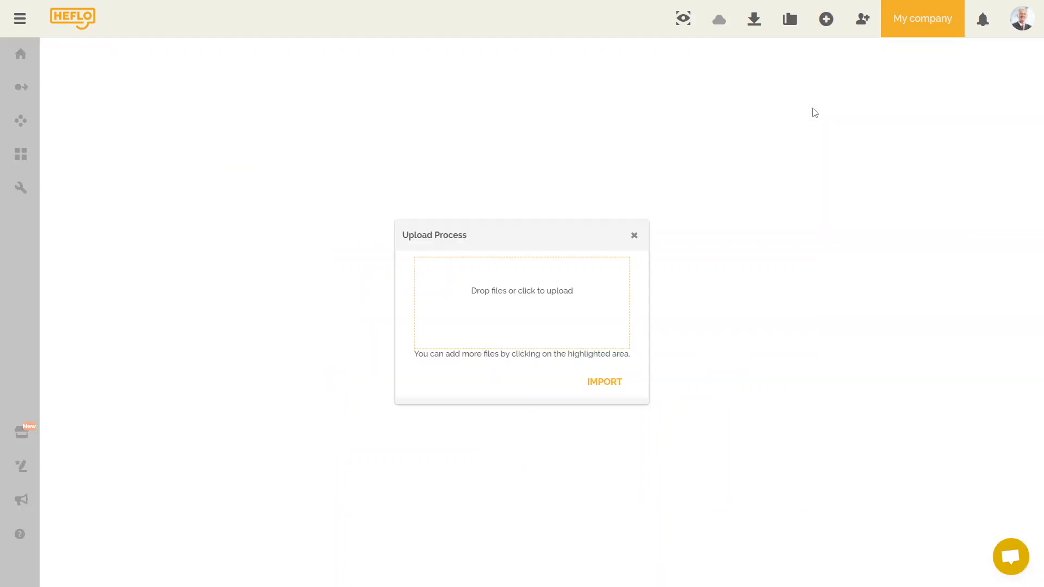
left_click(634, 235)
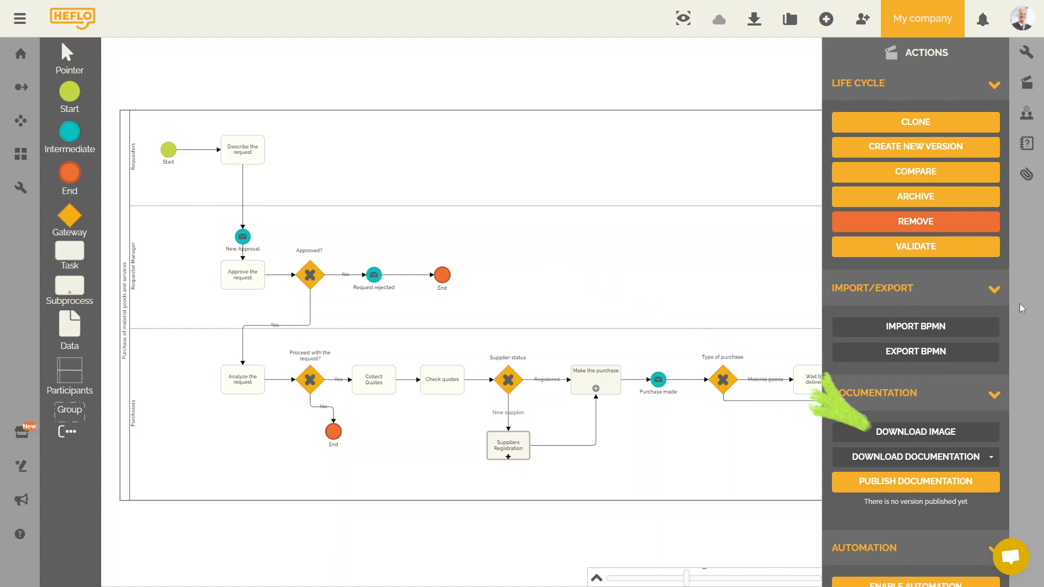
Step: Download the process diagram as an image with the logo and background options left unchecked, and open the downloaded PNG
left_click(949, 432)
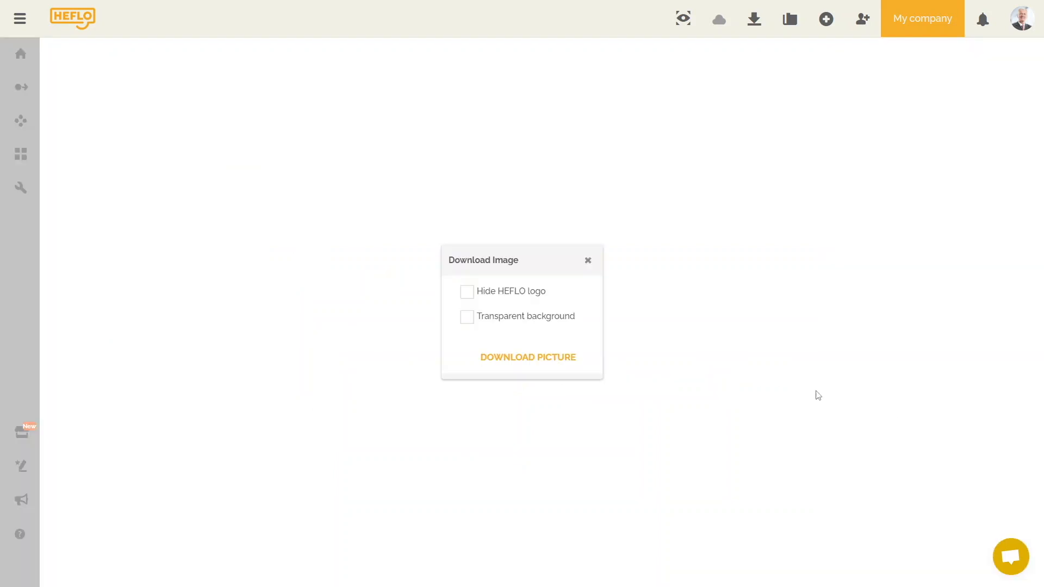
left_click(574, 365)
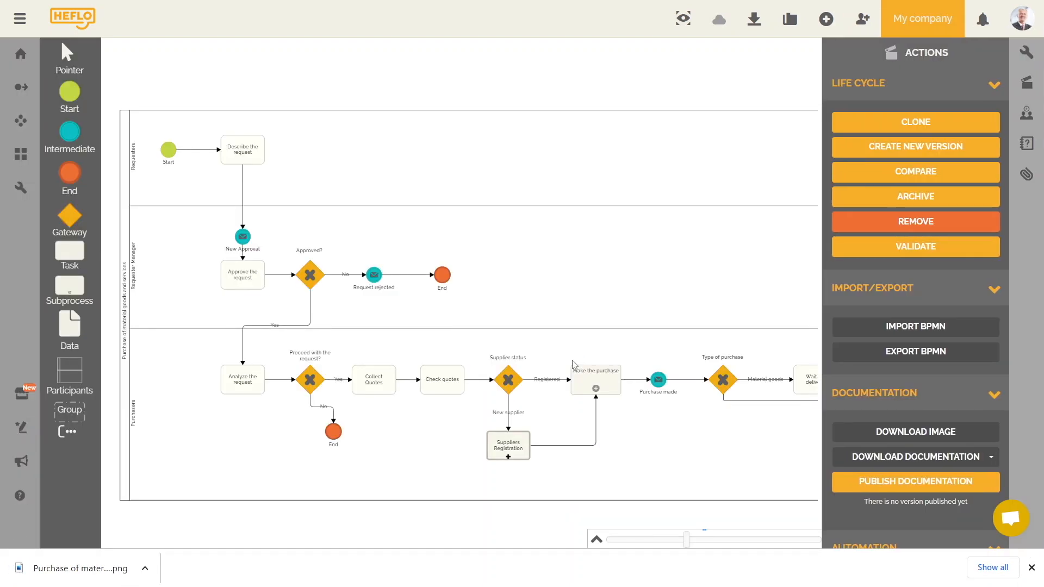
left_click(112, 567)
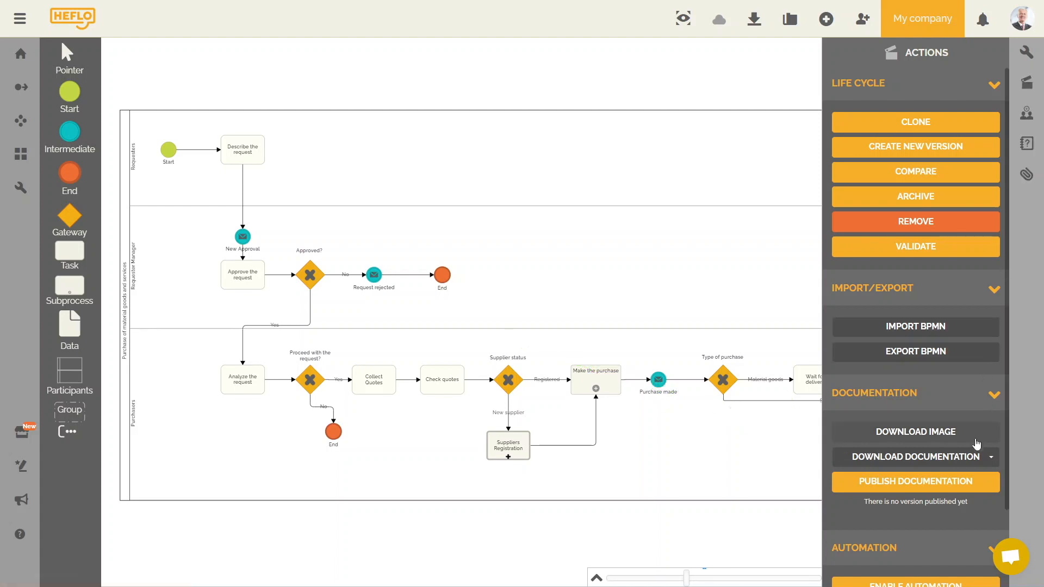
Step: Generate the process documentation as a PDF without hiding the HEFLO credits or listing attachments
left_click(975, 462)
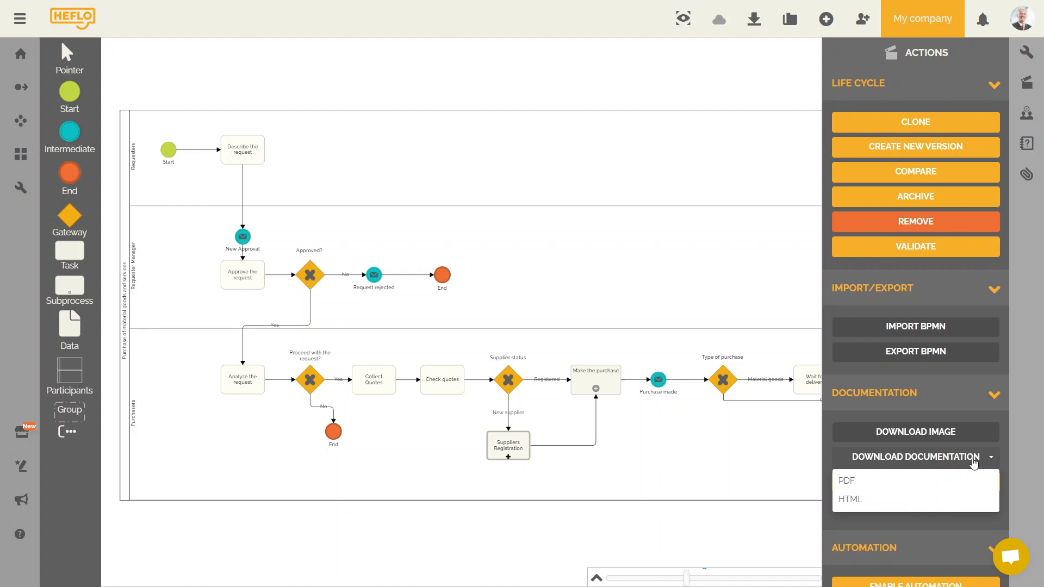
left_click(861, 484)
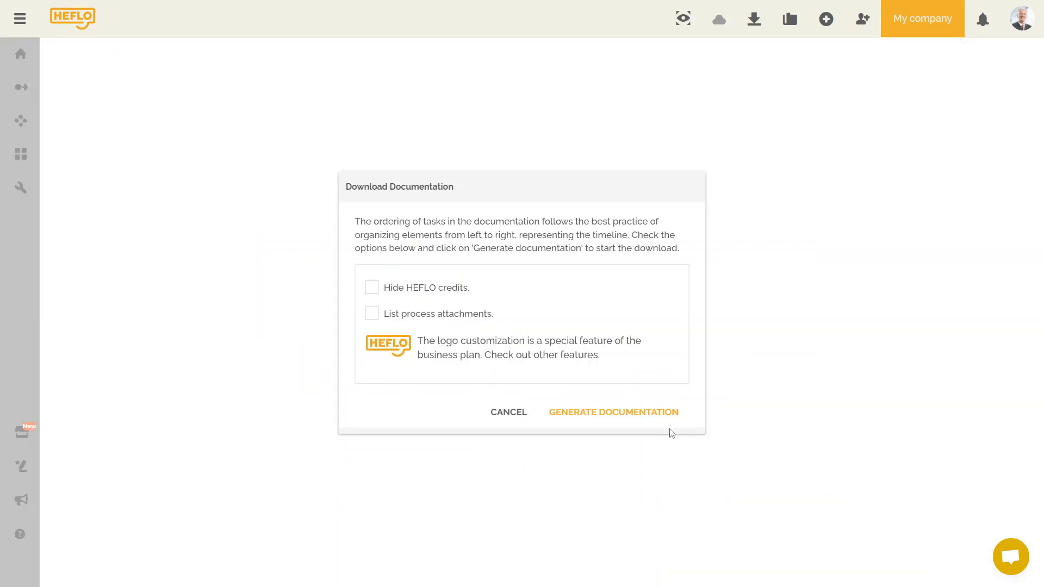
left_click(645, 414)
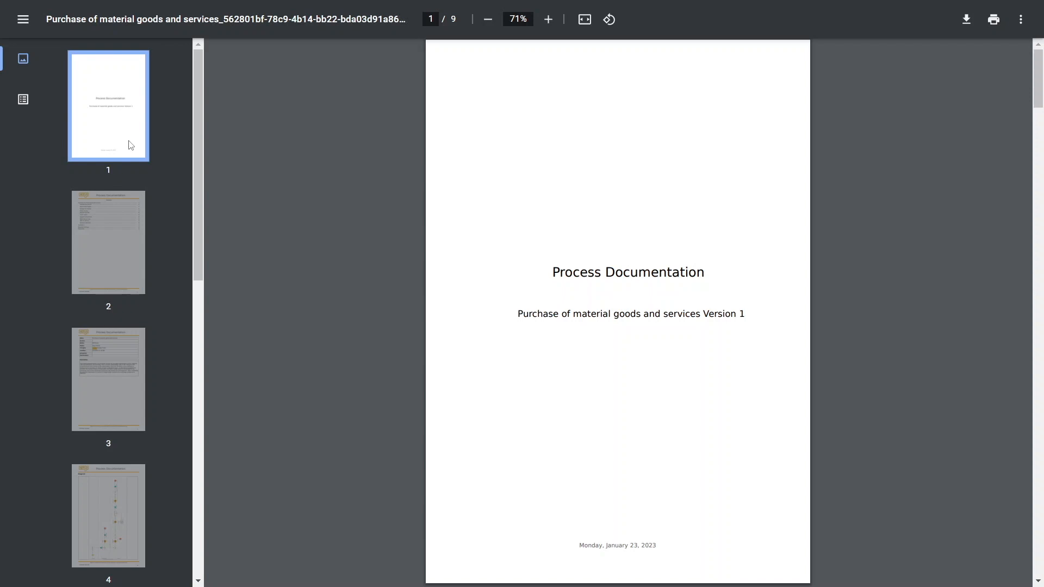
Step: Page through the PDF's contents list, process details, diagram and performers and tasks pages
left_click(142, 270)
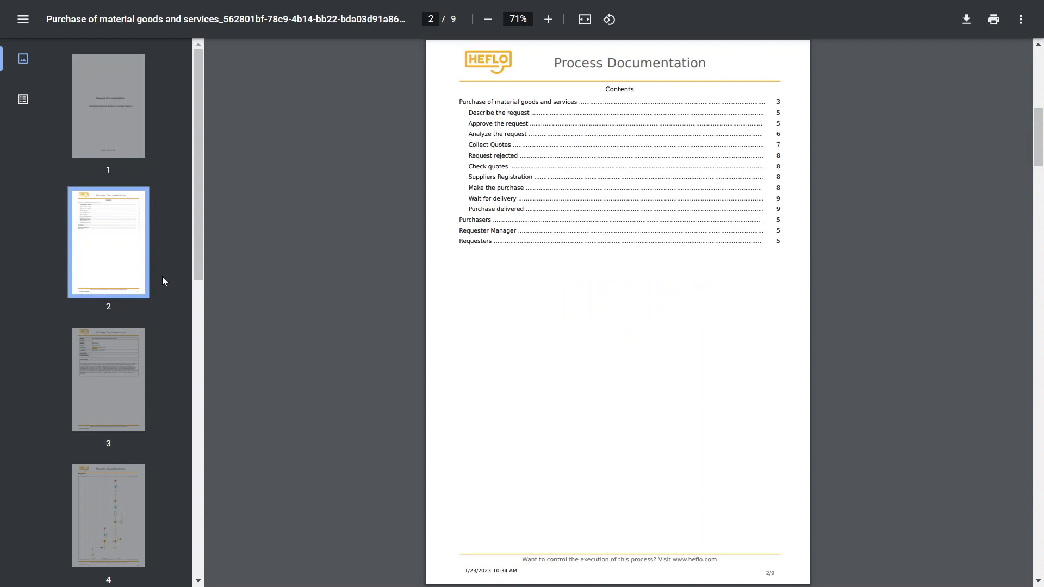
left_click(142, 407)
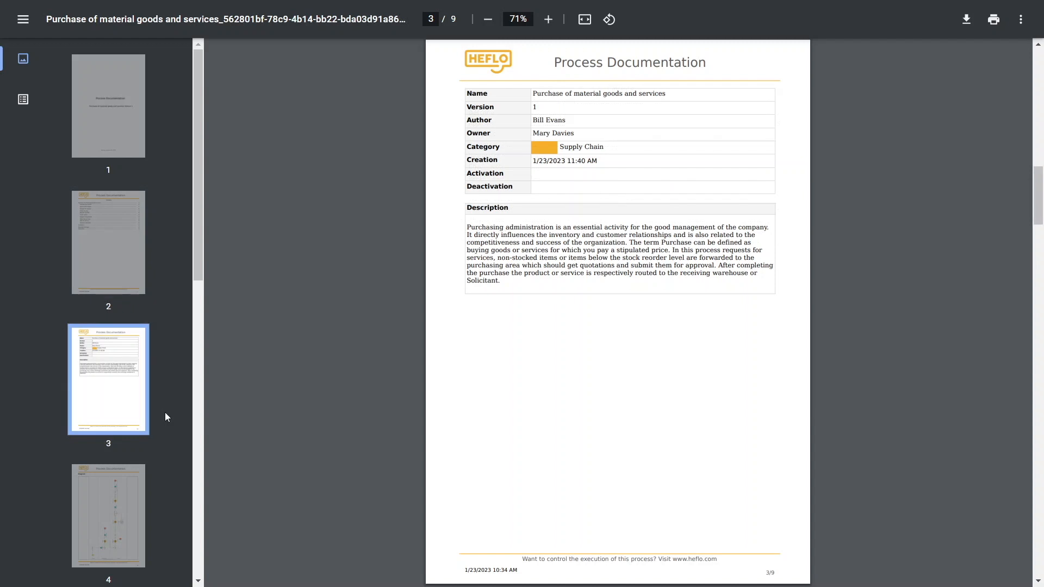
key("Down")
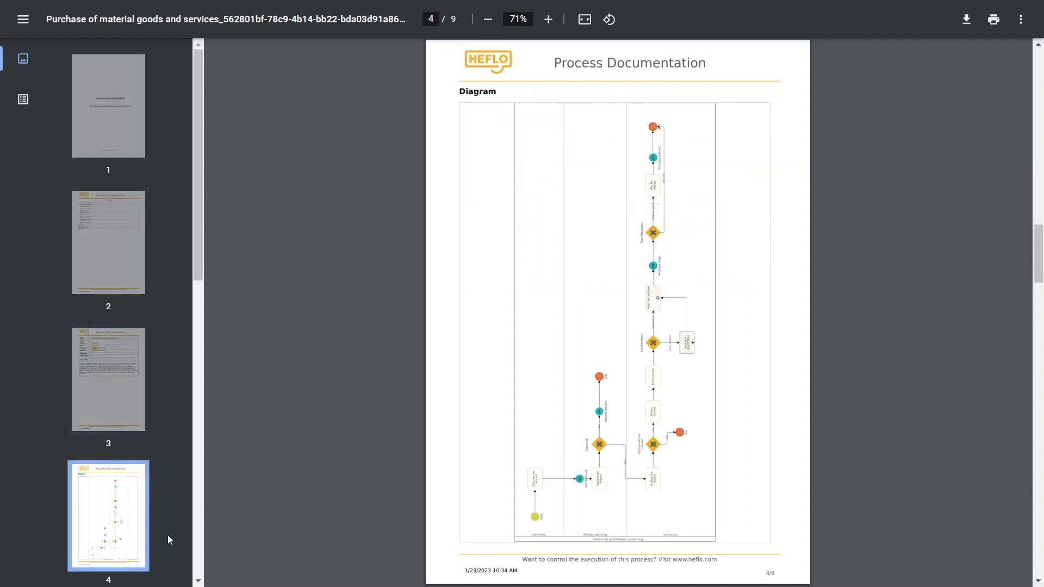
key("Down")
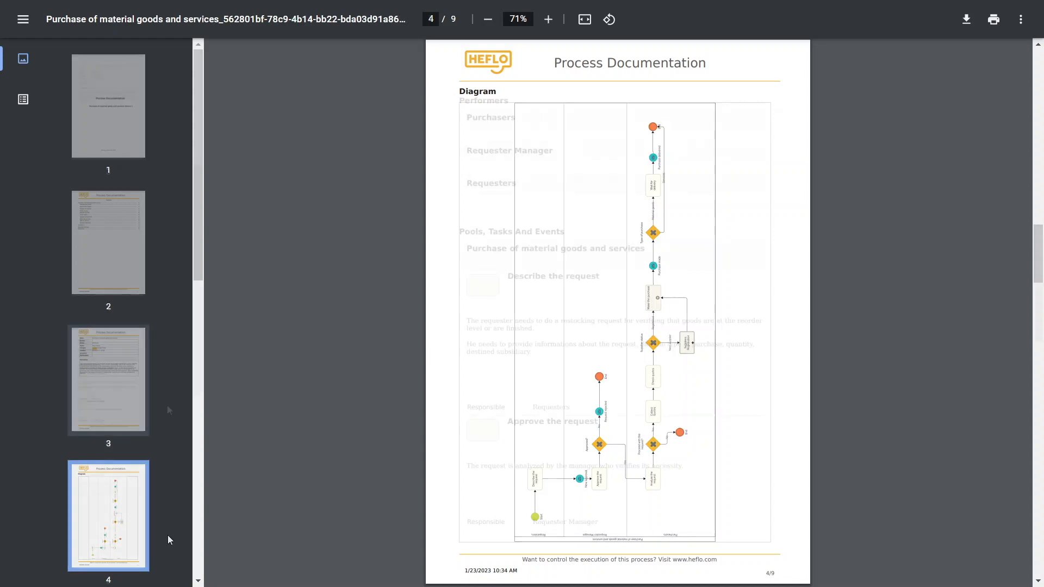